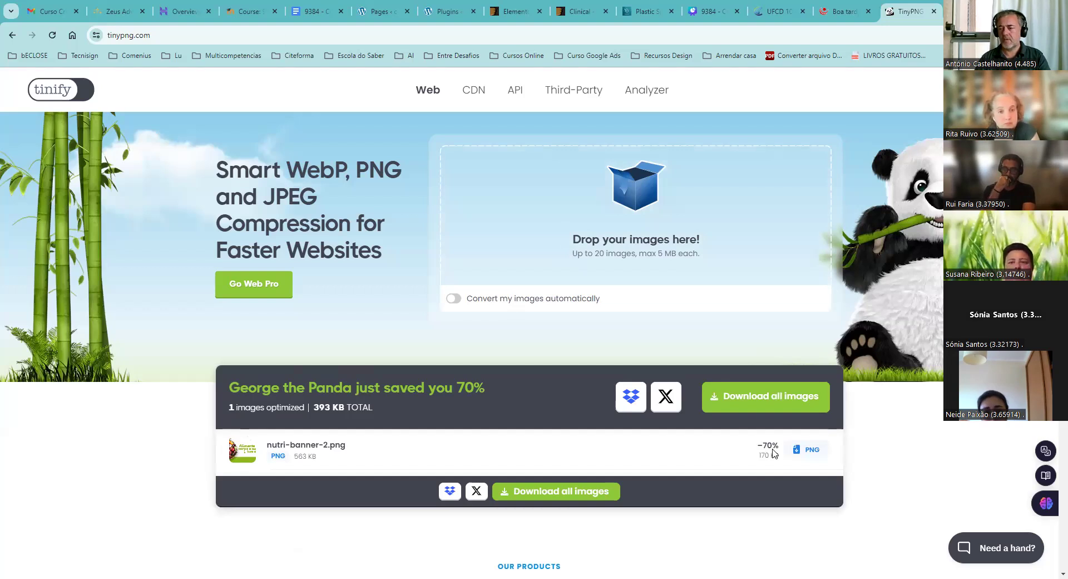
{"action": "scroll", "coordinate": [784, 509], "scroll_direction": "down", "scroll_amount": 1}
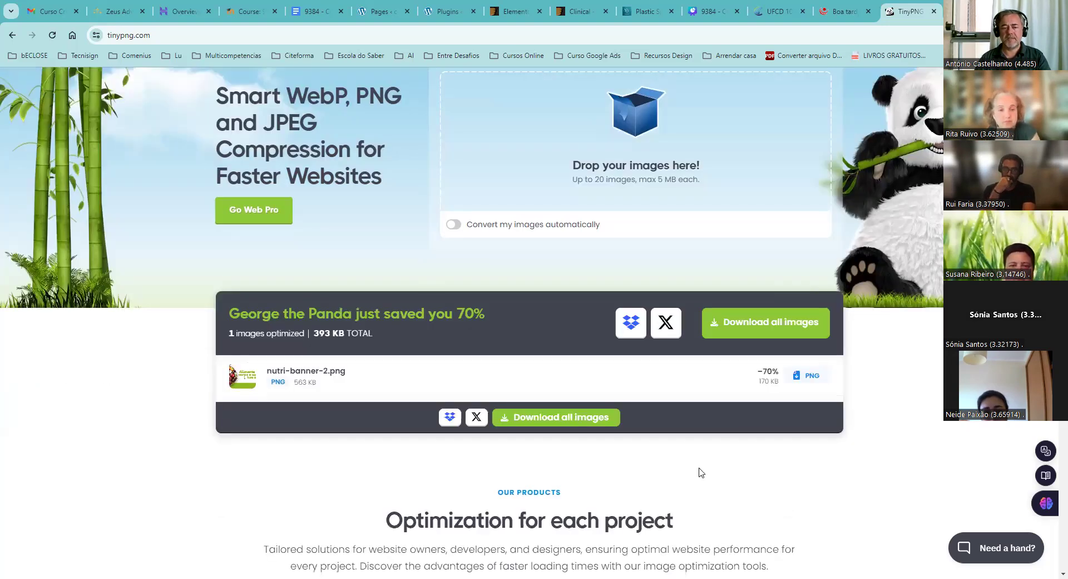
{"action": "scroll", "coordinate": [304, 312], "scroll_direction": "down", "scroll_amount": 1}
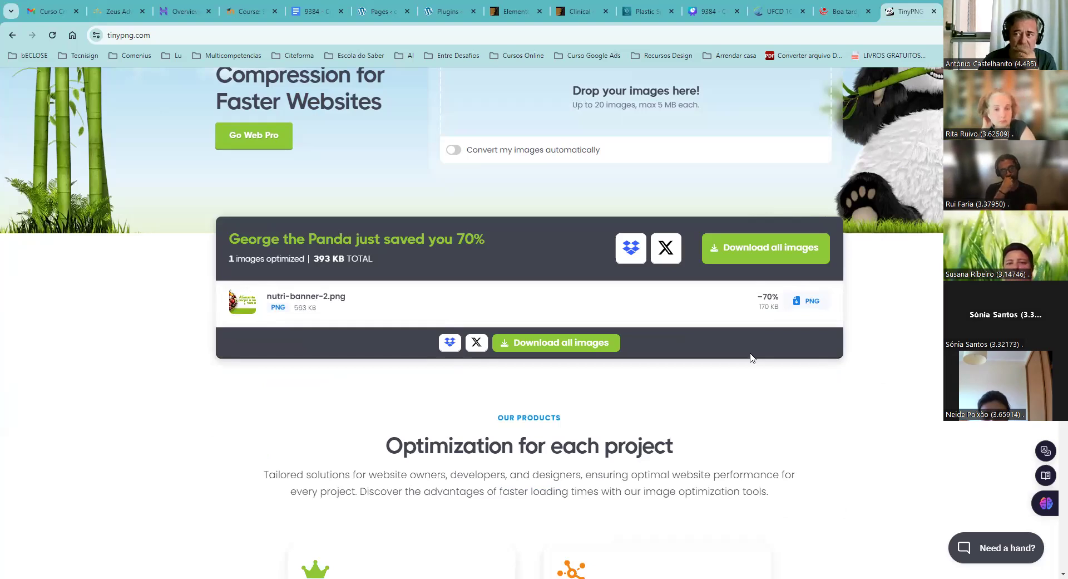
{"action": "scroll", "coordinate": [751, 385], "scroll_direction": "up", "scroll_amount": 1}
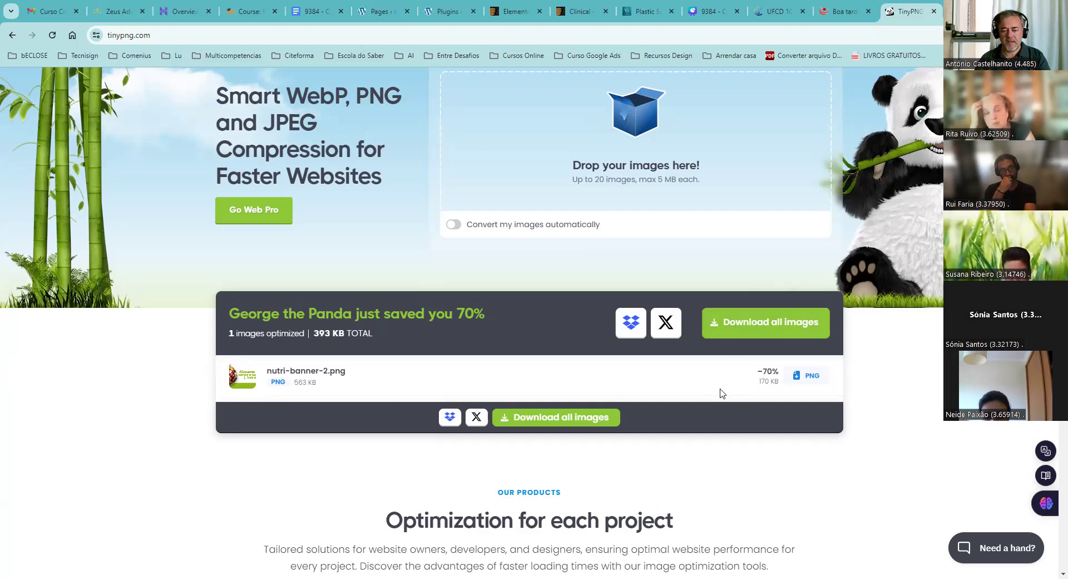
{"action": "scroll", "coordinate": [654, 233], "scroll_direction": "up", "scroll_amount": 2}
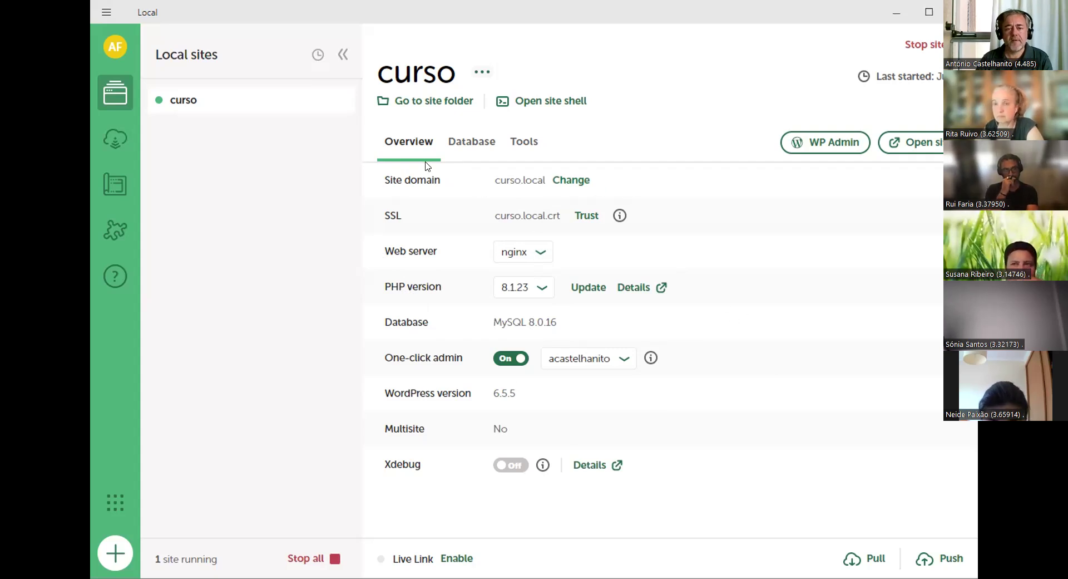
- Examine the curso site's database details, its Mailpit tool and its Live Links settings in Local
{"action": "left_click", "coordinate": [472, 142]}
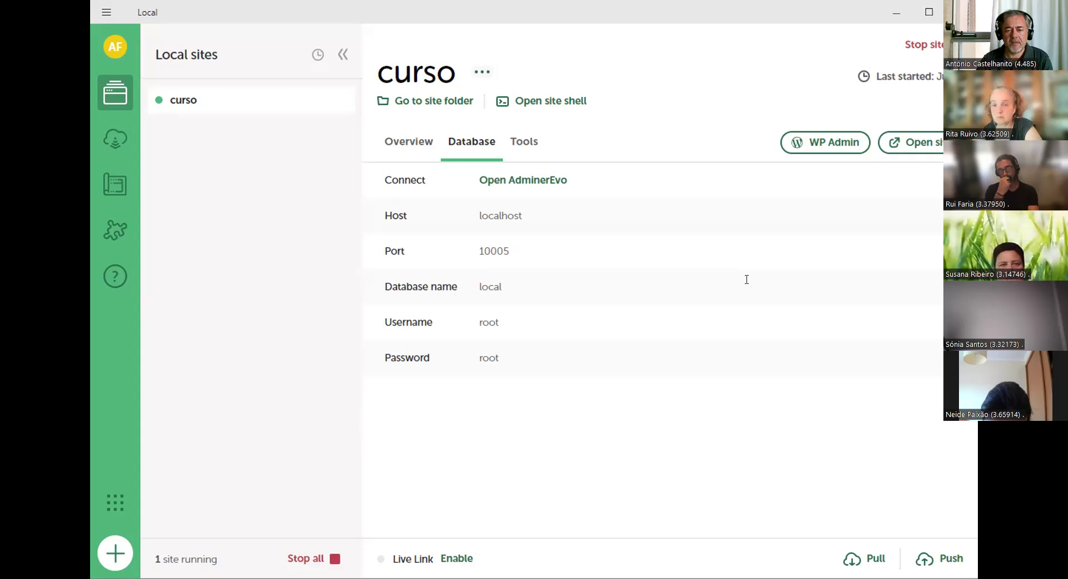
{"action": "left_click", "coordinate": [517, 145]}
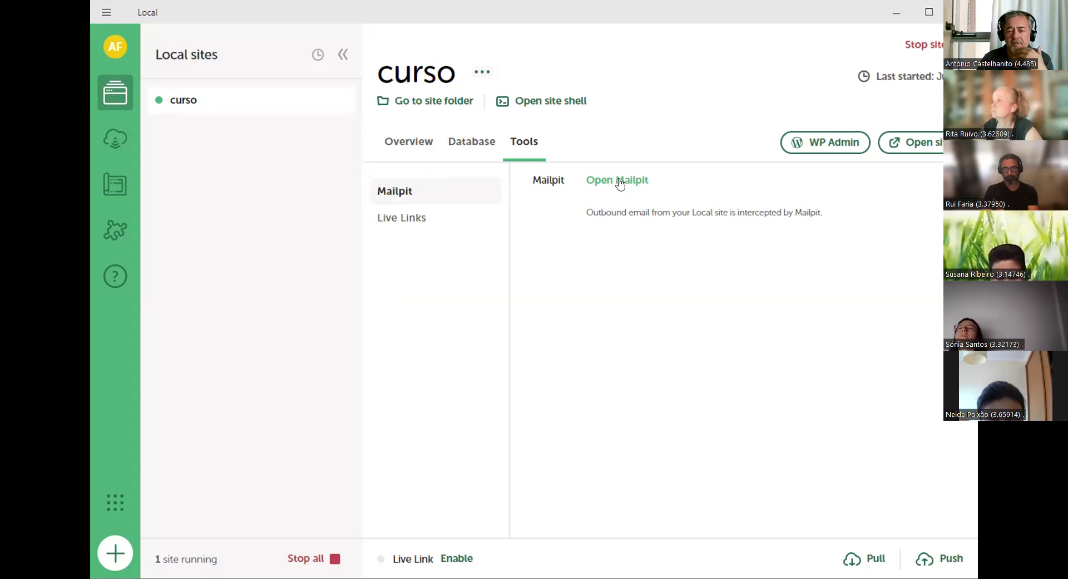
{"action": "left_click", "coordinate": [395, 220]}
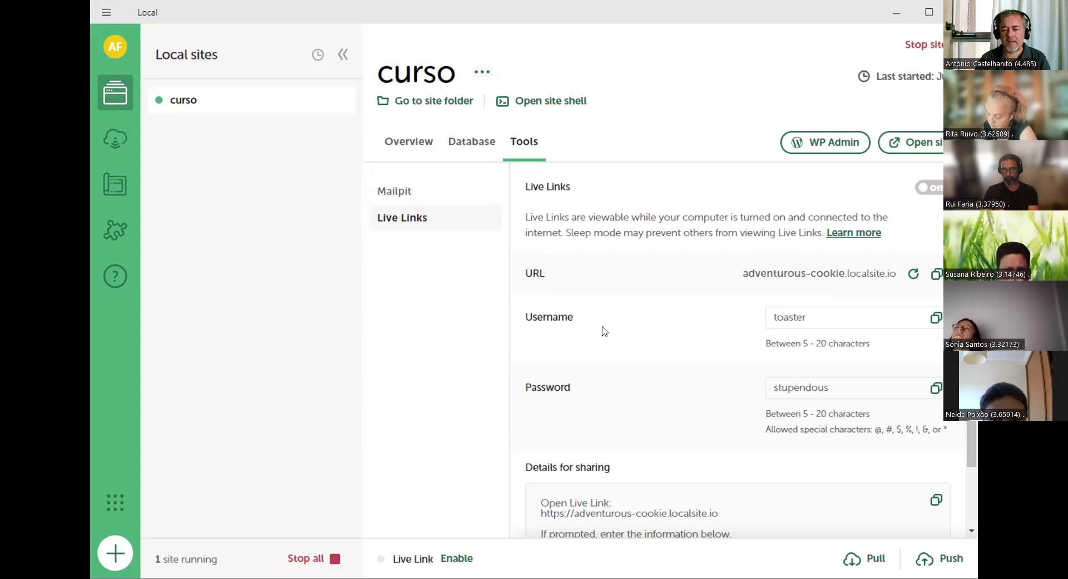
{"action": "scroll", "coordinate": [605, 331], "scroll_direction": "down", "scroll_amount": 2}
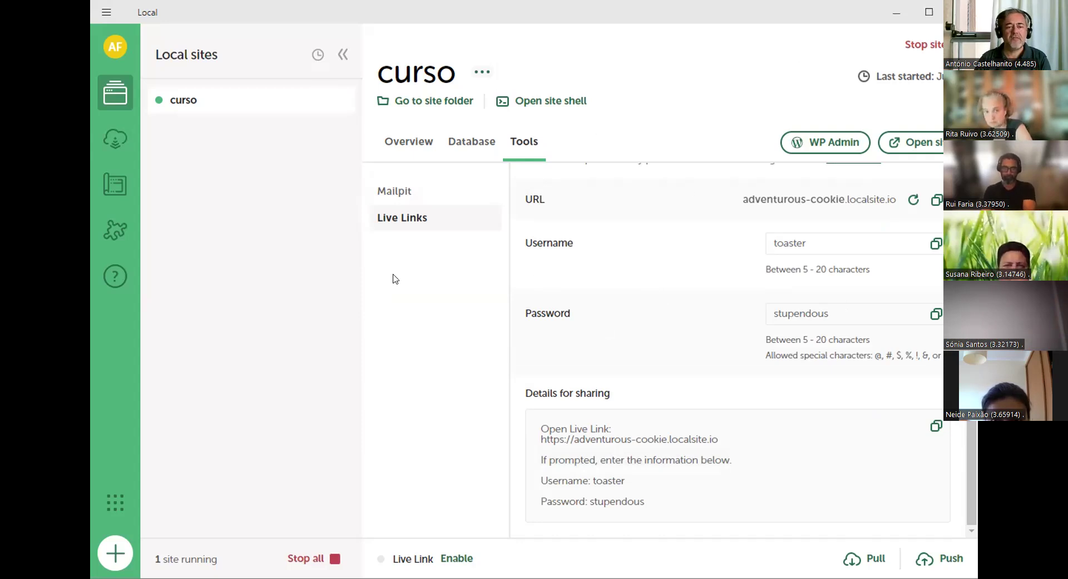
- Look through Local's Connect, Blueprints and Add-ons sections and the account options, ending on the curso site's overview
{"action": "left_click", "coordinate": [113, 150]}
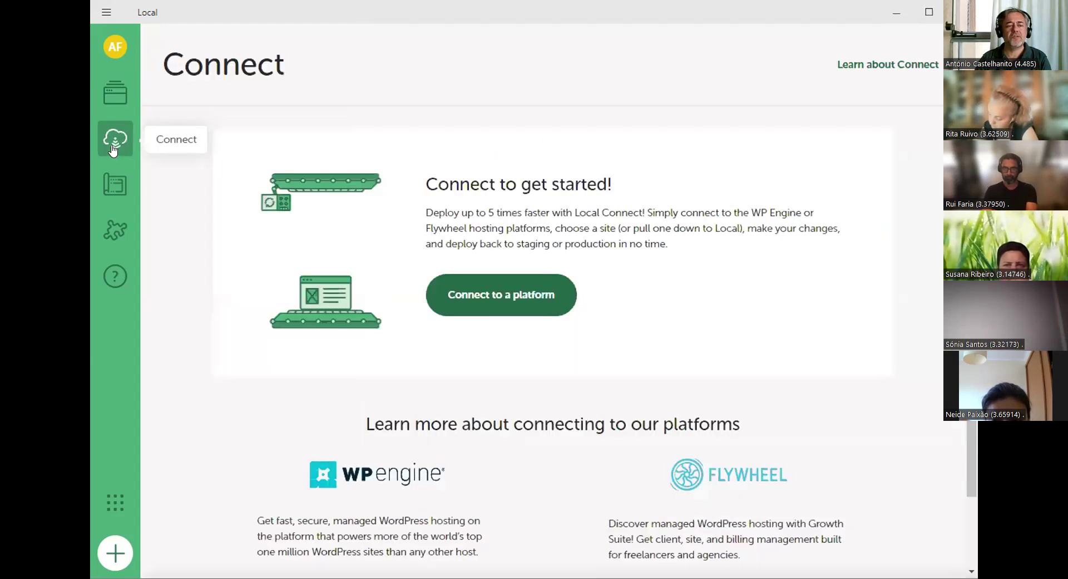
{"action": "left_click", "coordinate": [113, 194]}
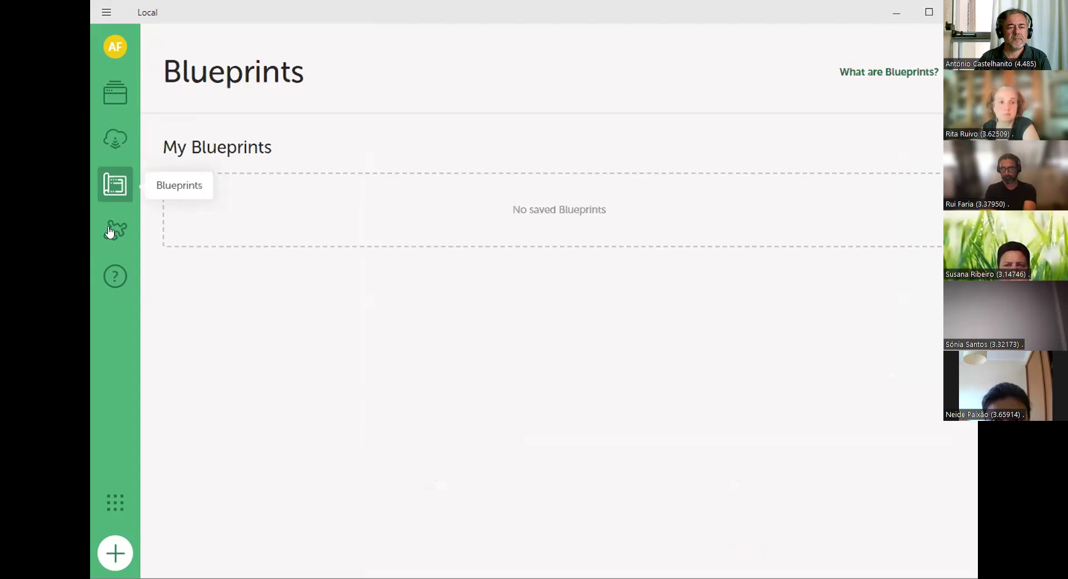
{"action": "left_click", "coordinate": [111, 231]}
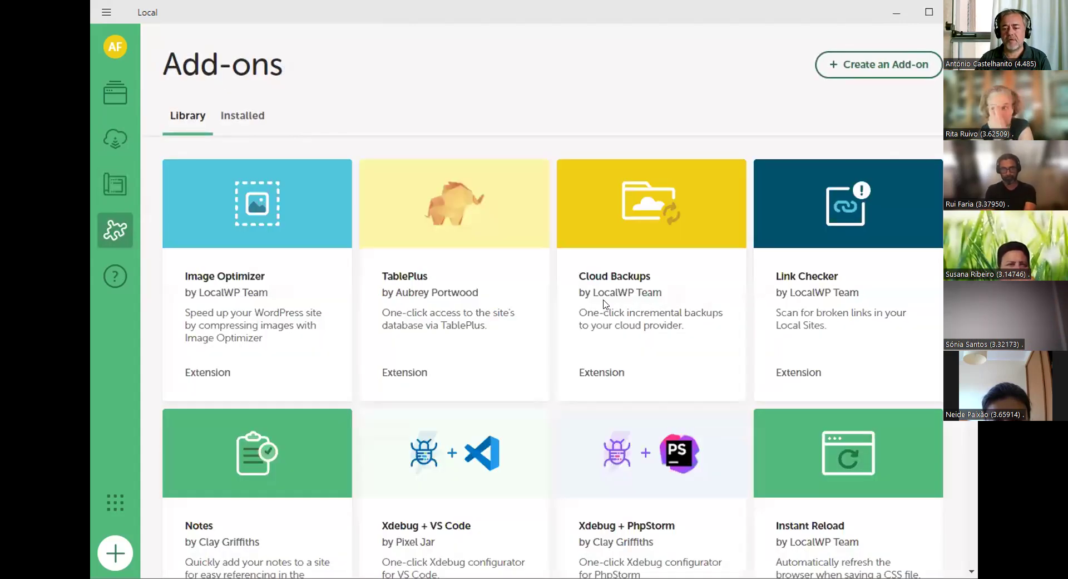
{"action": "scroll", "coordinate": [606, 305], "scroll_direction": "down", "scroll_amount": 2}
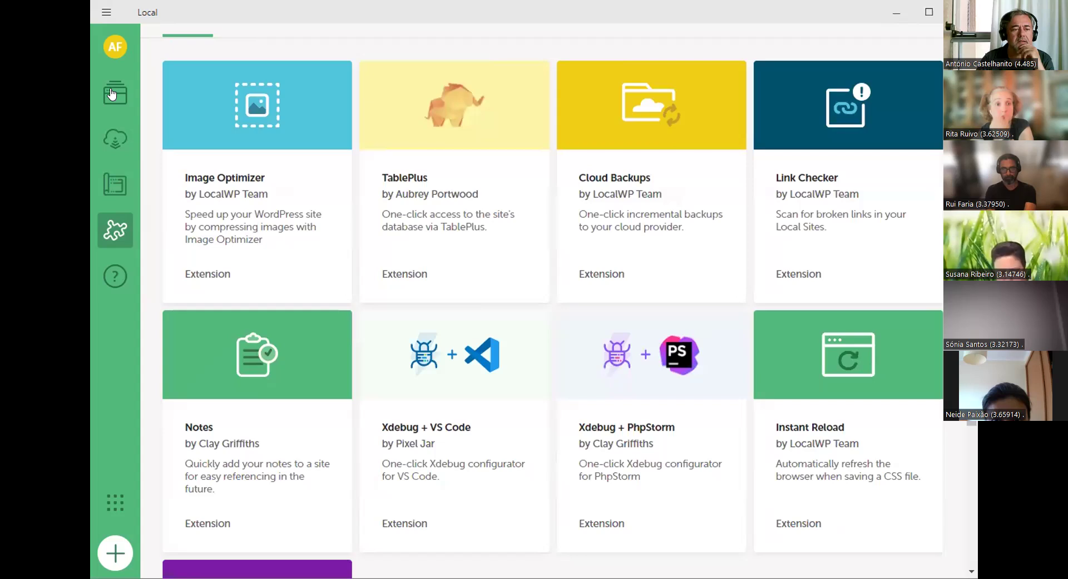
{"action": "left_click", "coordinate": [109, 49]}
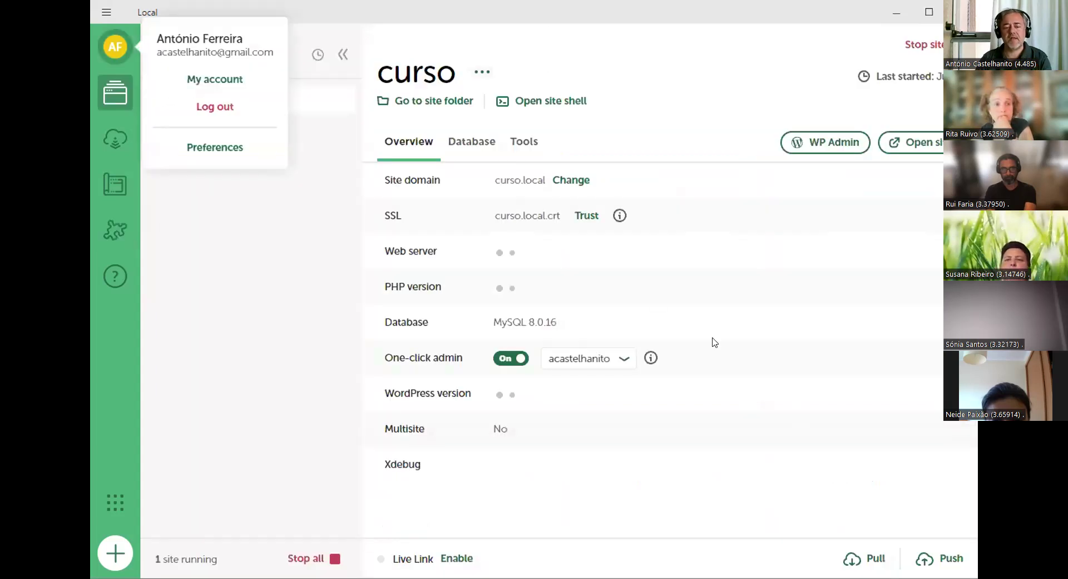
{"action": "left_click", "coordinate": [246, 315]}
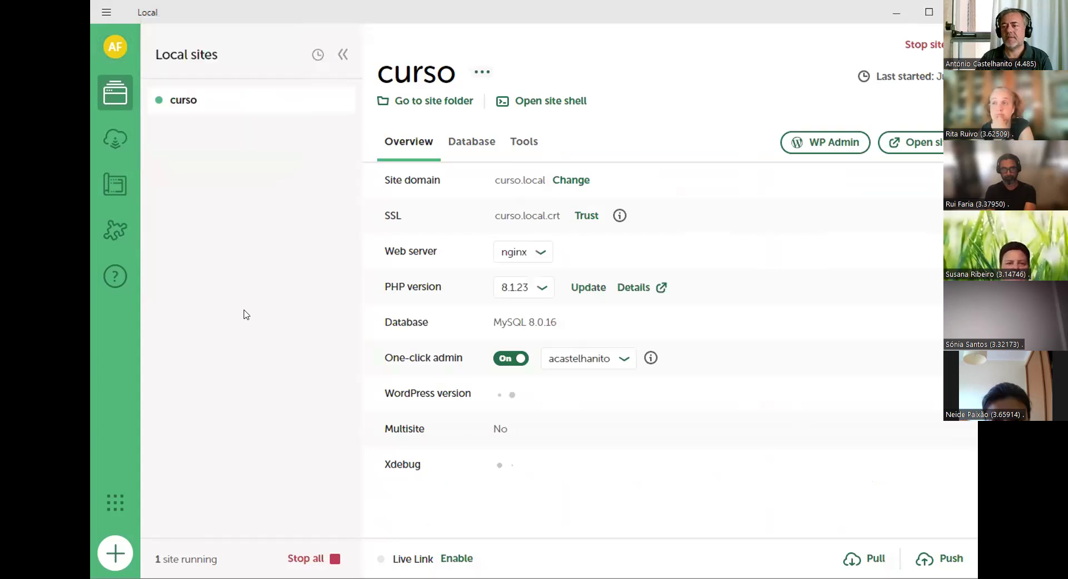
{"action": "left_click", "coordinate": [816, 151]}
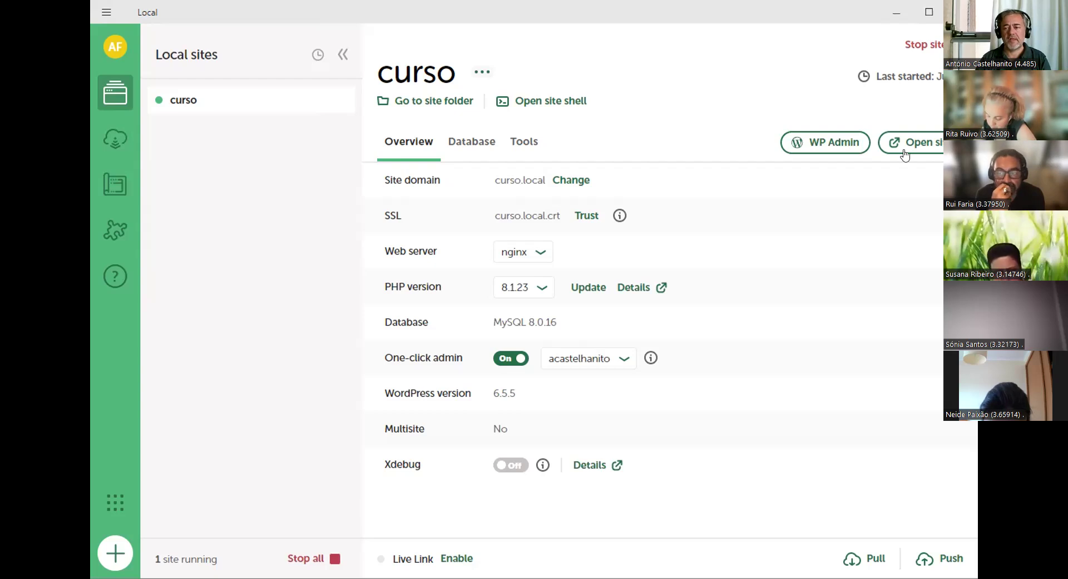
{"action": "left_click", "coordinate": [927, 148]}
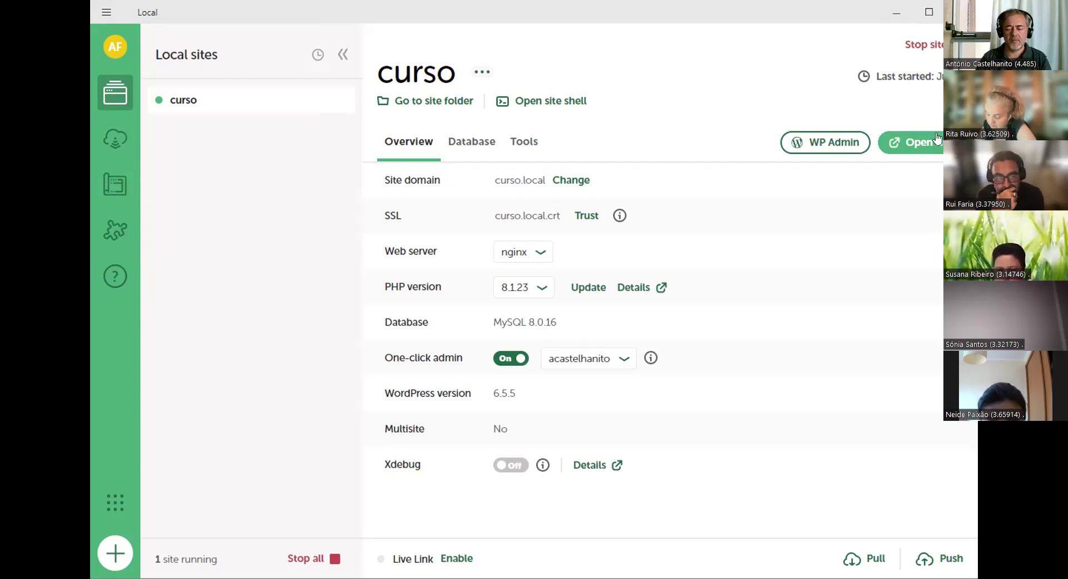
{"action": "left_click", "coordinate": [818, 146]}
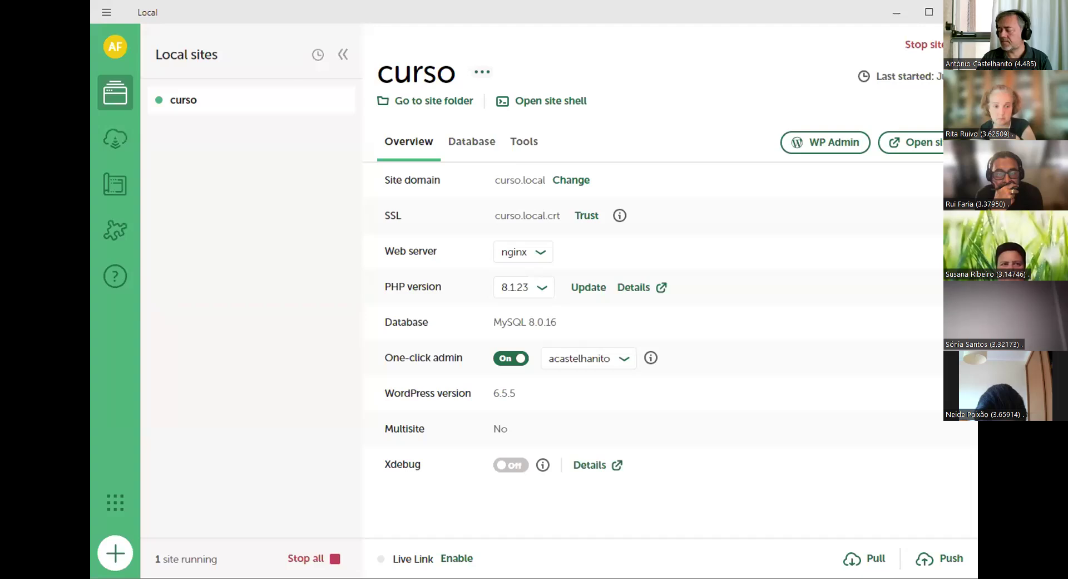
- Switch to the WordPress admin in the browser, open the Painel dashboard and review its boxes
{"action": "key", "text": "alt+Tab"}
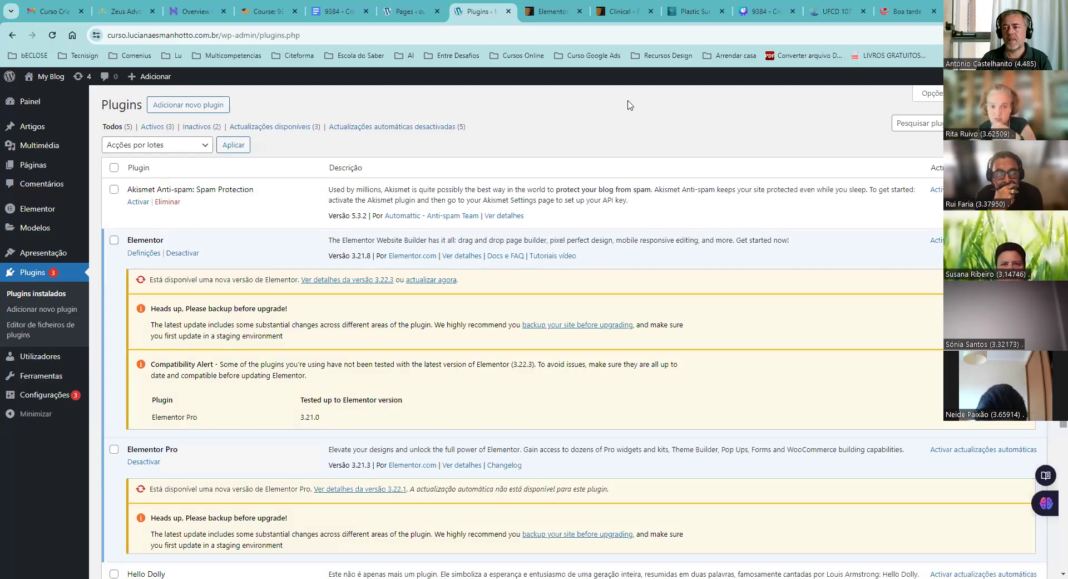
{"action": "left_click", "coordinate": [25, 108]}
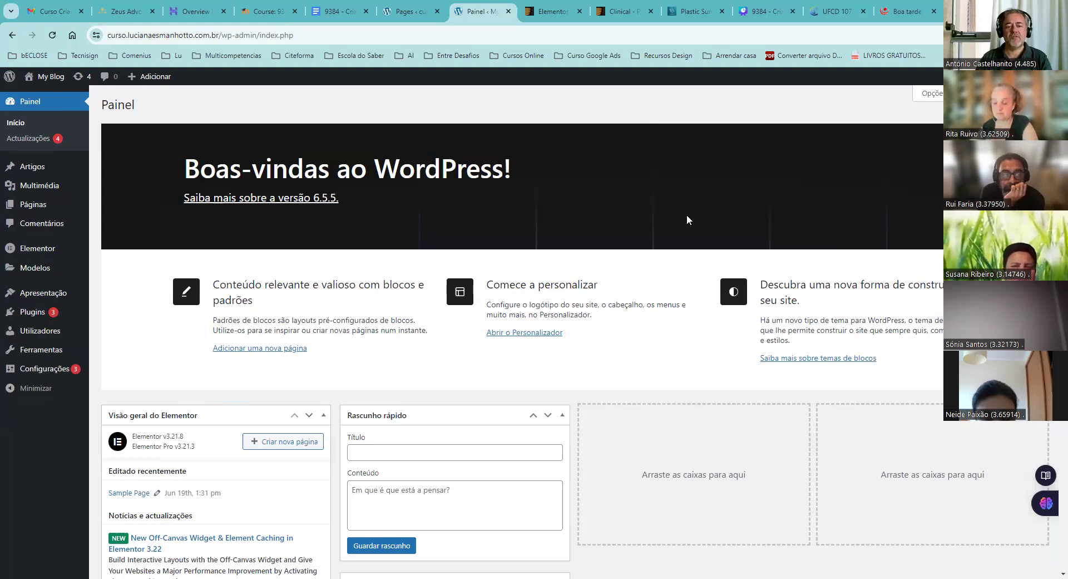
{"action": "scroll", "coordinate": [686, 214], "scroll_direction": "down", "scroll_amount": 4}
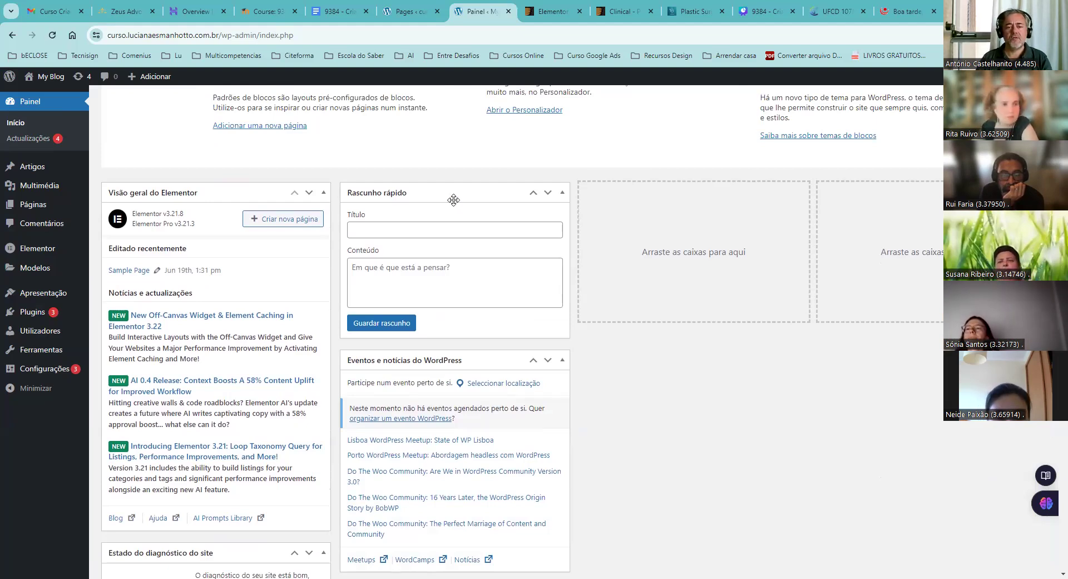
{"action": "scroll", "coordinate": [446, 197], "scroll_direction": "down", "scroll_amount": 1}
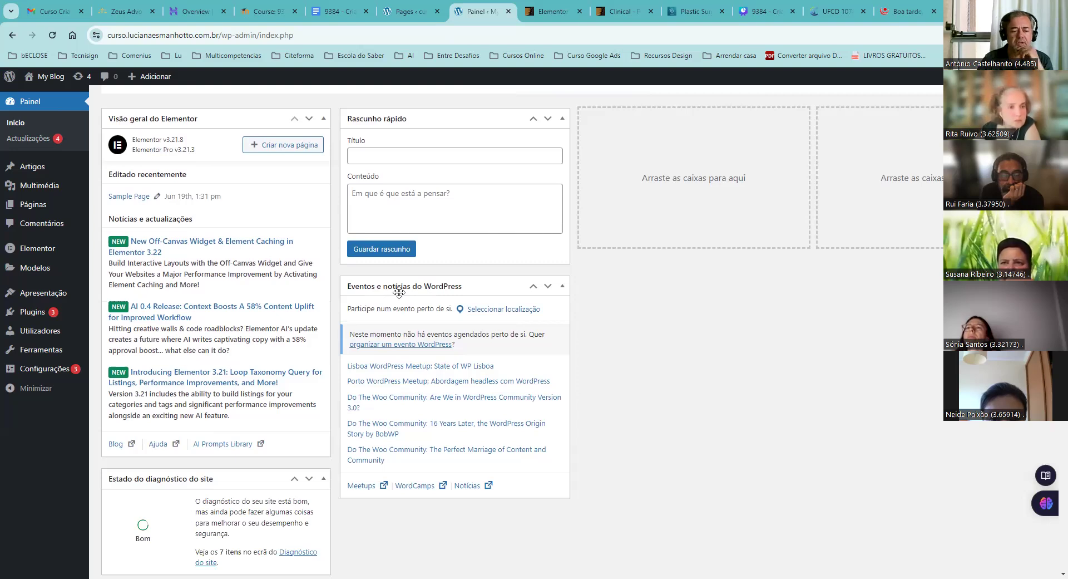
{"action": "scroll", "coordinate": [398, 297], "scroll_direction": "down", "scroll_amount": 2}
{"action": "scroll", "coordinate": [149, 354], "scroll_direction": "down", "scroll_amount": 1}
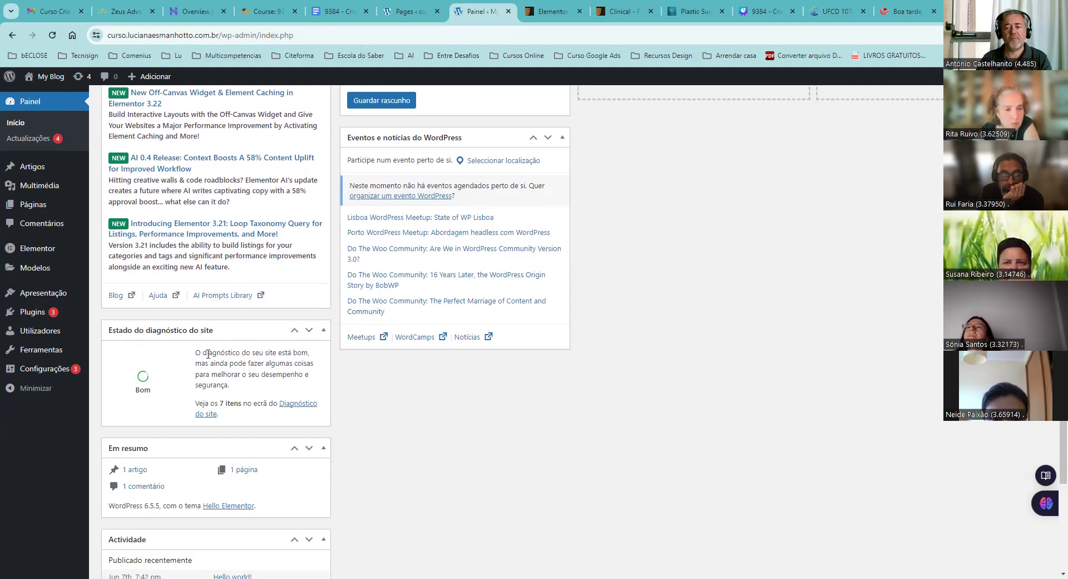
- Move the Estado do diagnóstico do site box into the dashboard's empty third column
{"action": "scroll", "coordinate": [153, 483], "scroll_direction": "up", "scroll_amount": 2}
{"action": "left_click_drag", "start_coordinate": [152, 479], "coordinate": [632, 122]}
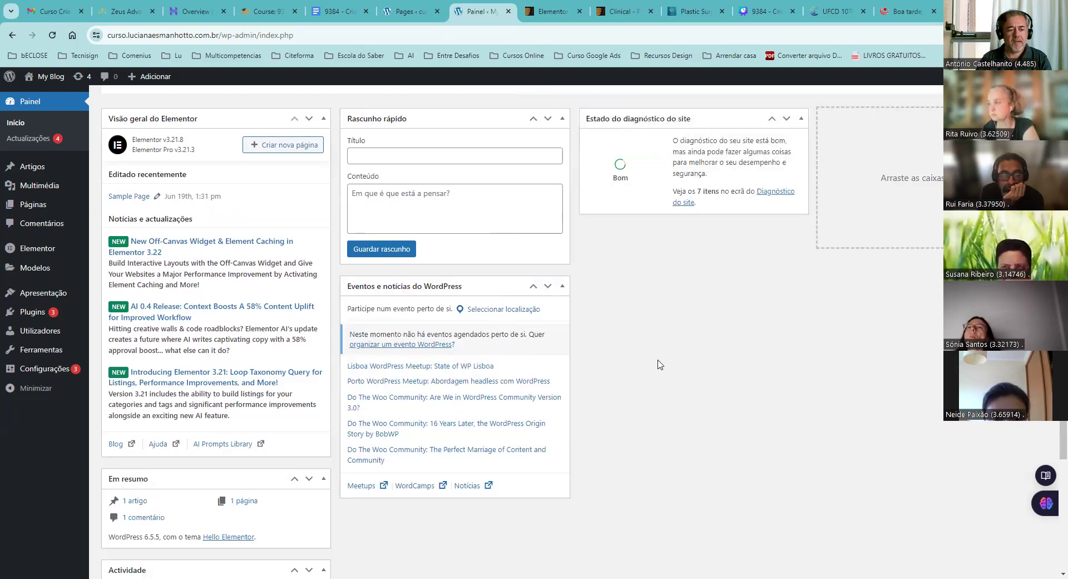
{"action": "scroll", "coordinate": [659, 365], "scroll_direction": "down", "scroll_amount": 5}
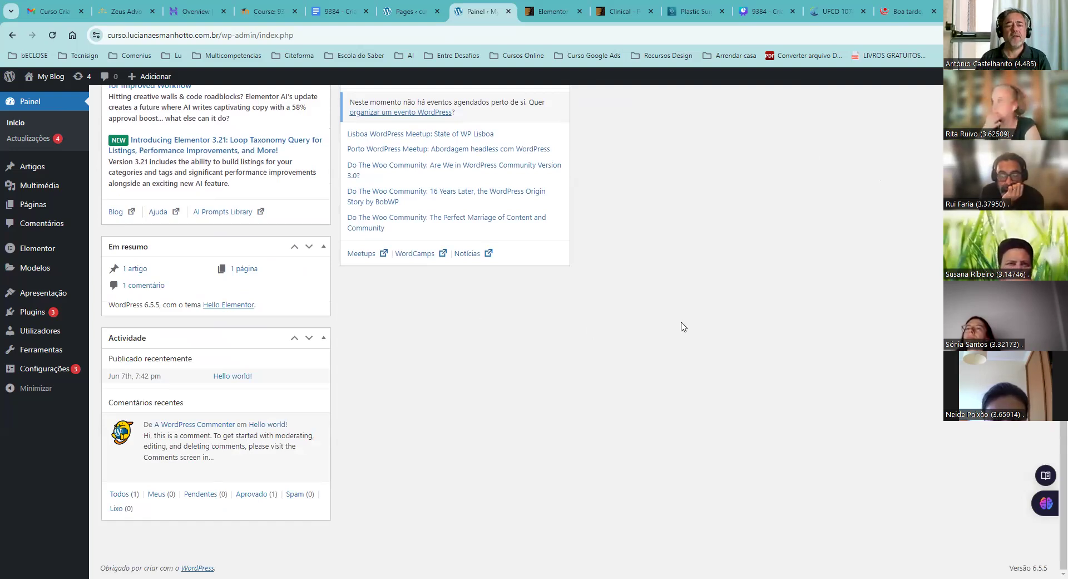
{"action": "scroll", "coordinate": [683, 327], "scroll_direction": "up", "scroll_amount": 5}
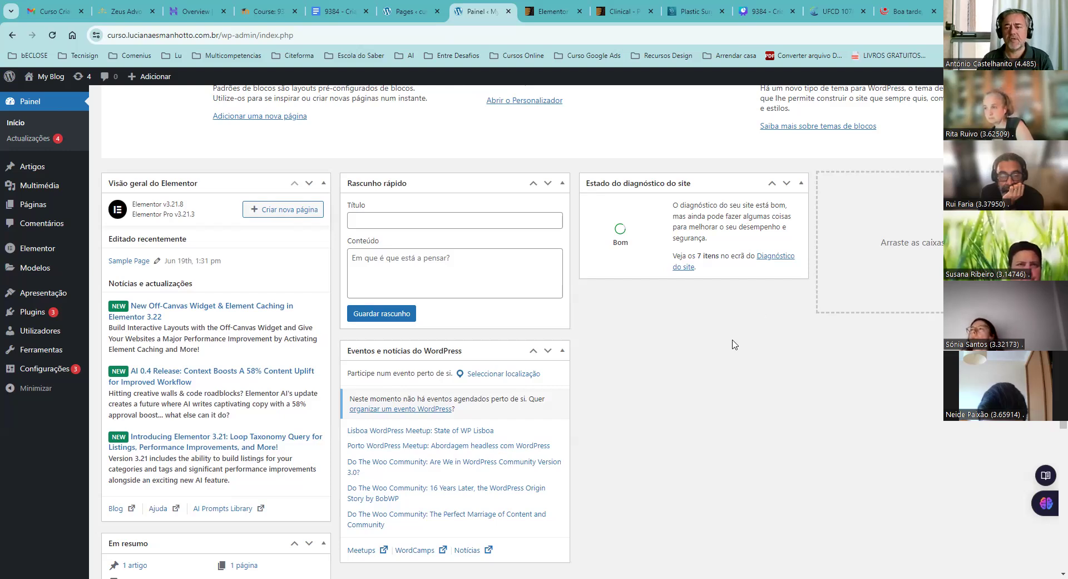
{"action": "scroll", "coordinate": [732, 290], "scroll_direction": "up", "scroll_amount": 4}
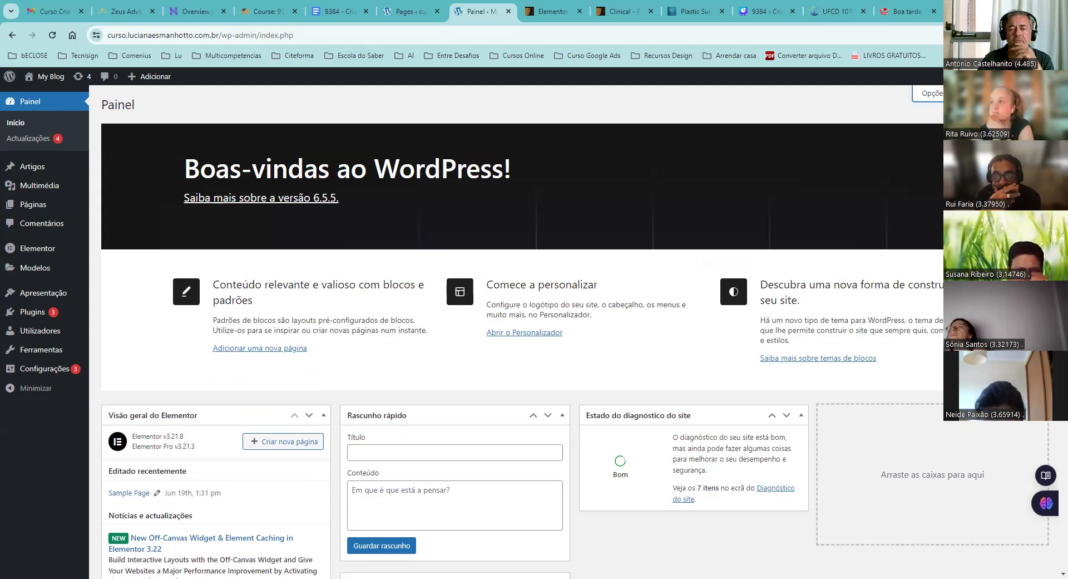
- Hide the Em resumo, Actividade, Rascunho rápido and Boas-vindas elements from the dashboard through the screen options
{"action": "left_click", "coordinate": [926, 94]}
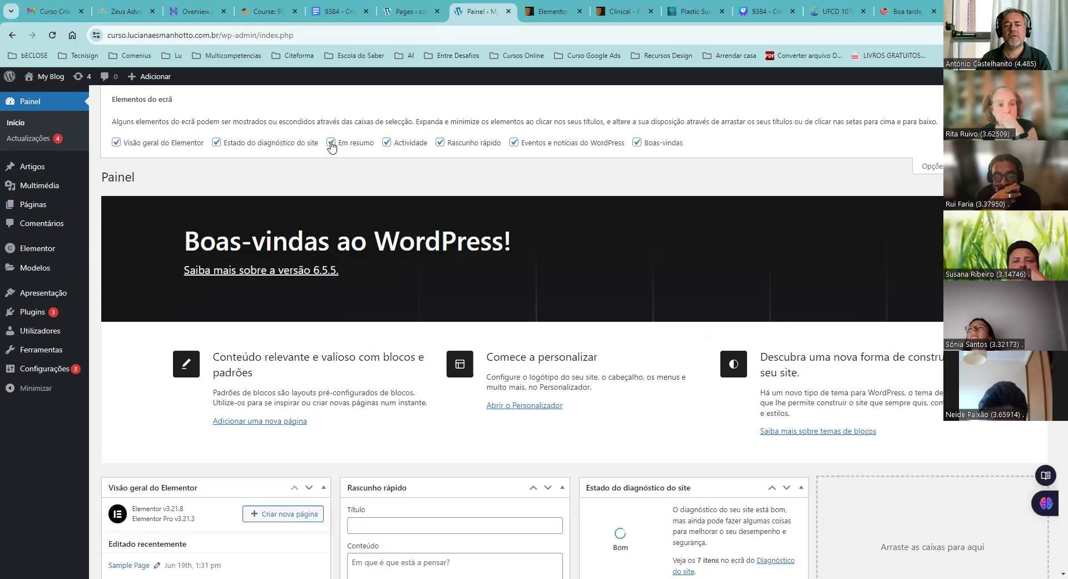
{"action": "left_click", "coordinate": [386, 143]}
{"action": "left_click", "coordinate": [441, 143]}
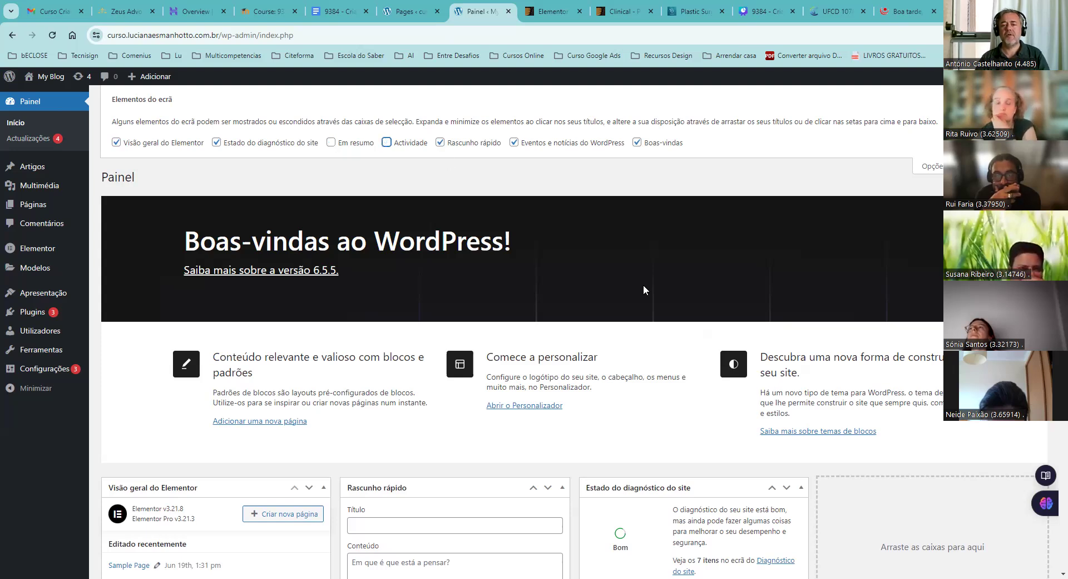
{"action": "scroll", "coordinate": [643, 285], "scroll_direction": "down", "scroll_amount": 1}
{"action": "scroll", "coordinate": [499, 426], "scroll_direction": "down", "scroll_amount": 4}
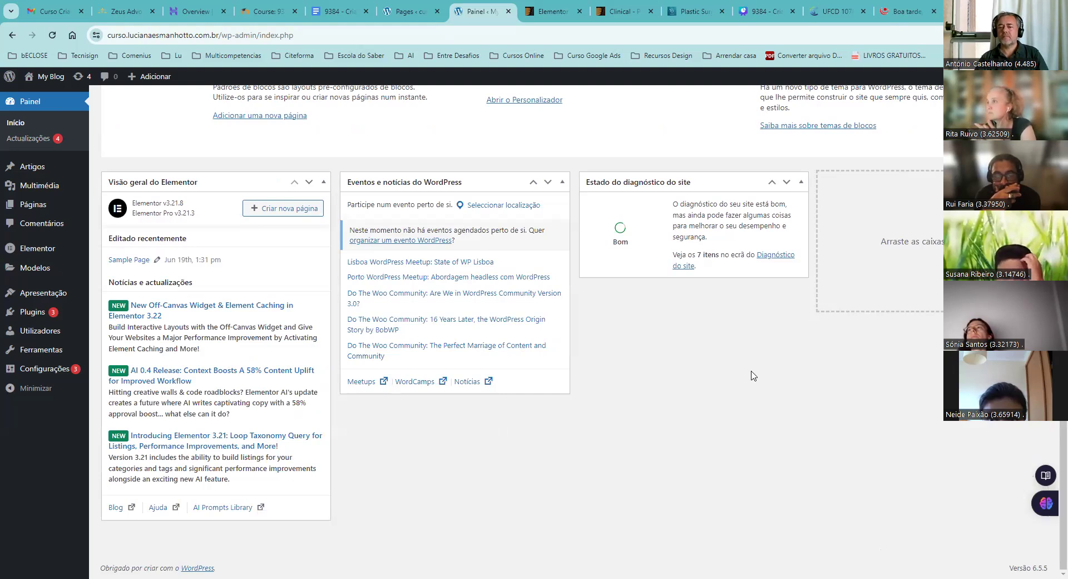
{"action": "scroll", "coordinate": [753, 376], "scroll_direction": "up", "scroll_amount": 4}
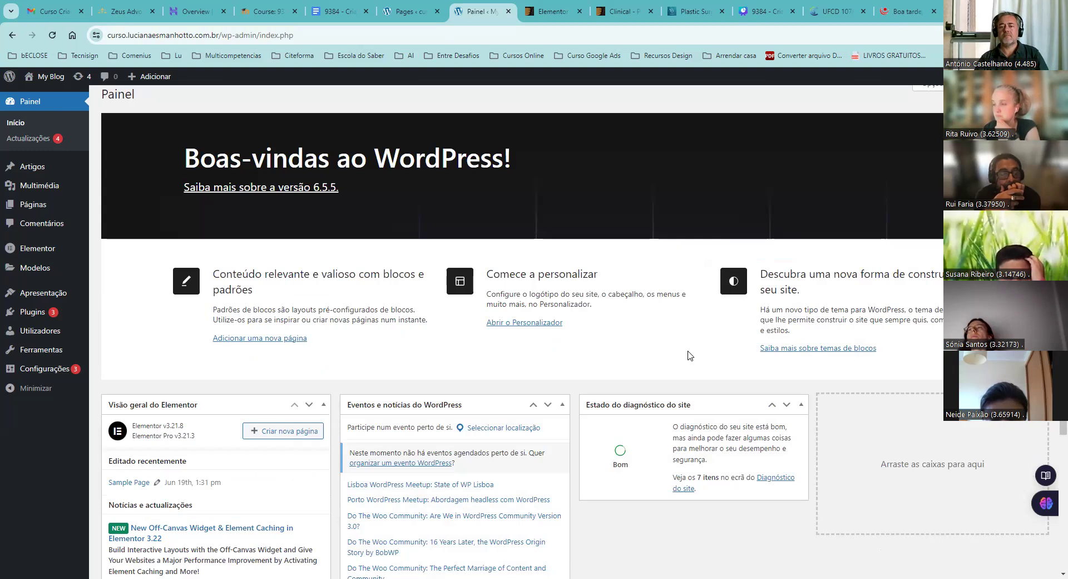
{"action": "scroll", "coordinate": [690, 355], "scroll_direction": "up", "scroll_amount": 2}
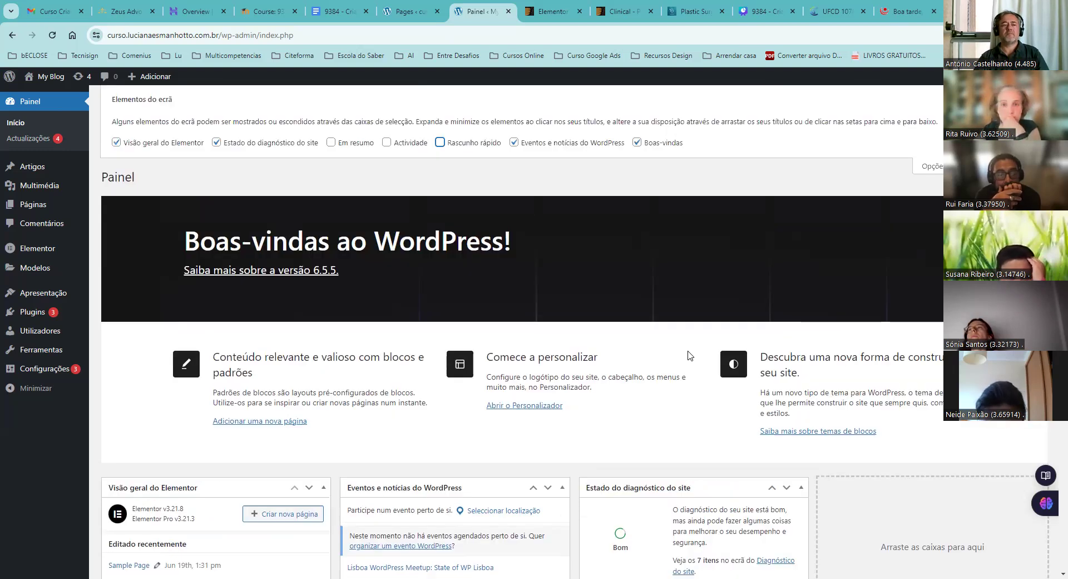
{"action": "left_click", "coordinate": [637, 143]}
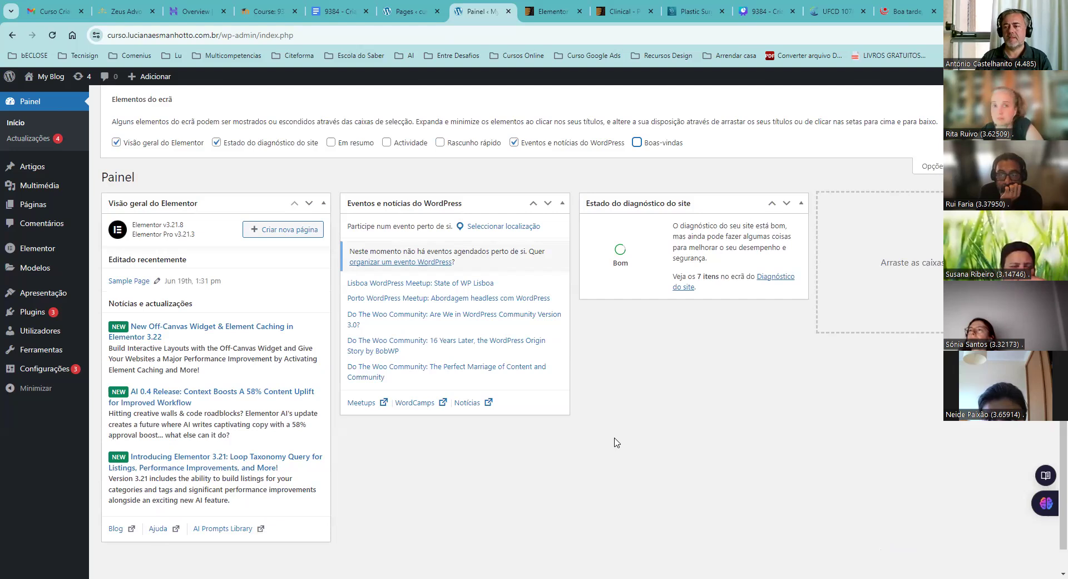
- Move Estado do diagnóstico do site to the second column and Eventos e notícias do WordPress to the third, and close the screen options
{"action": "left_click_drag", "start_coordinate": [665, 203], "coordinate": [434, 199]}
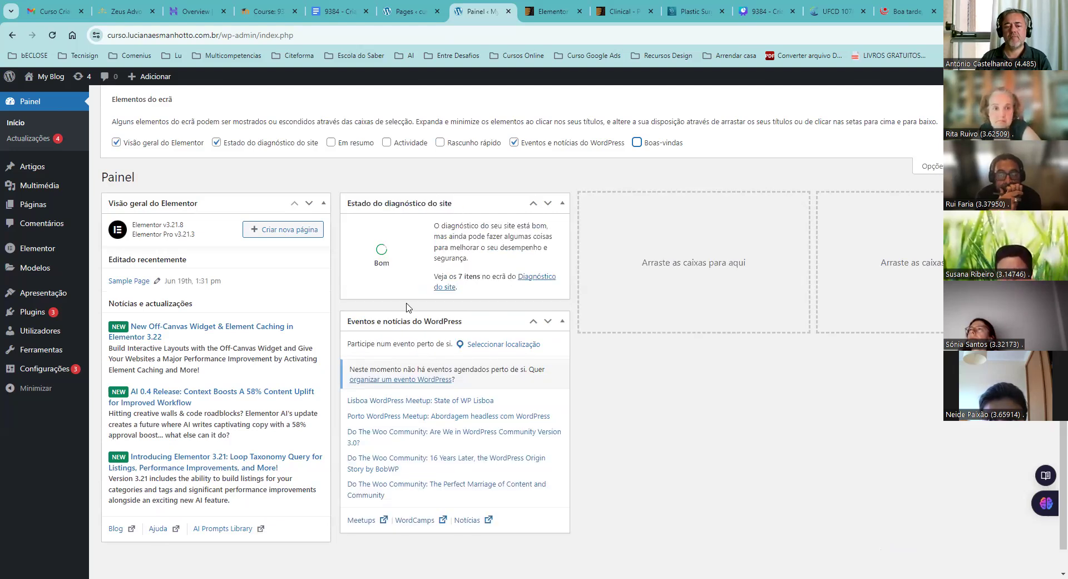
{"action": "left_click_drag", "start_coordinate": [379, 322], "coordinate": [621, 207]}
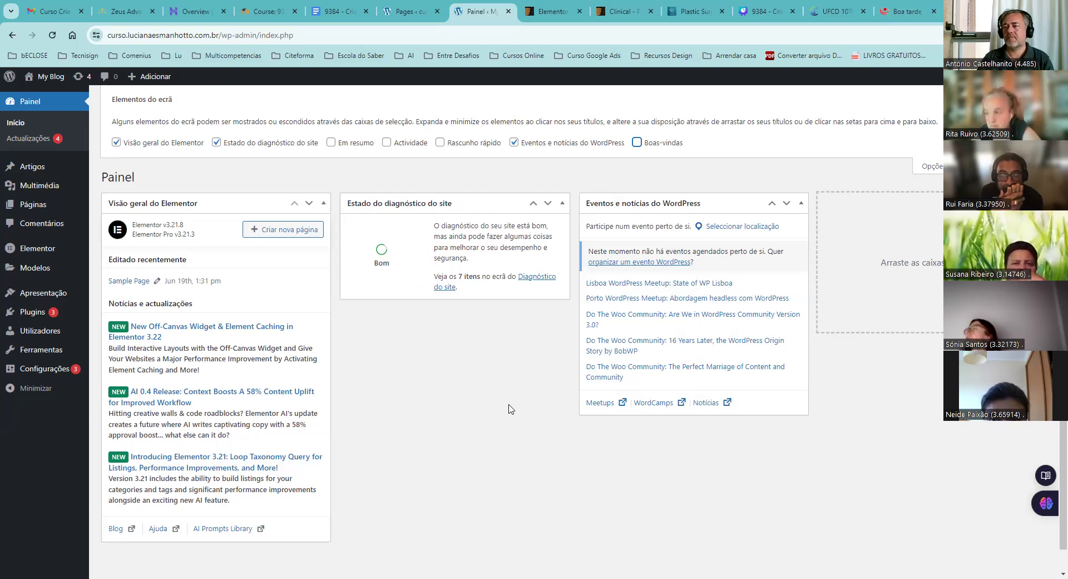
{"action": "left_click", "coordinate": [954, 166]}
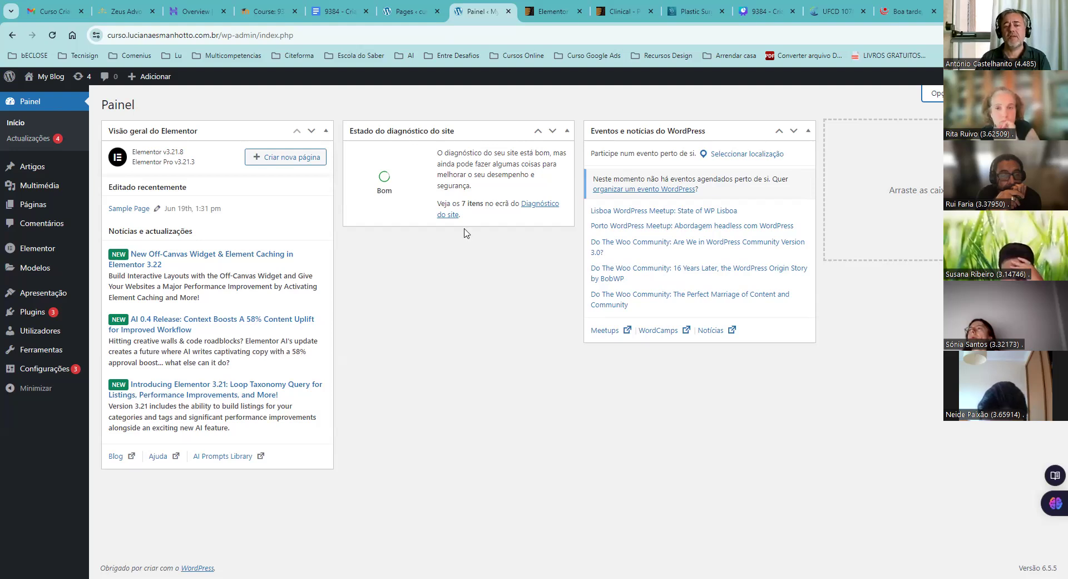
- Open the Diagnóstico do site screen and expand the recommendations Remova plugins inactivos and Tenha disponível um tema por omissão
{"action": "left_click", "coordinate": [540, 205]}
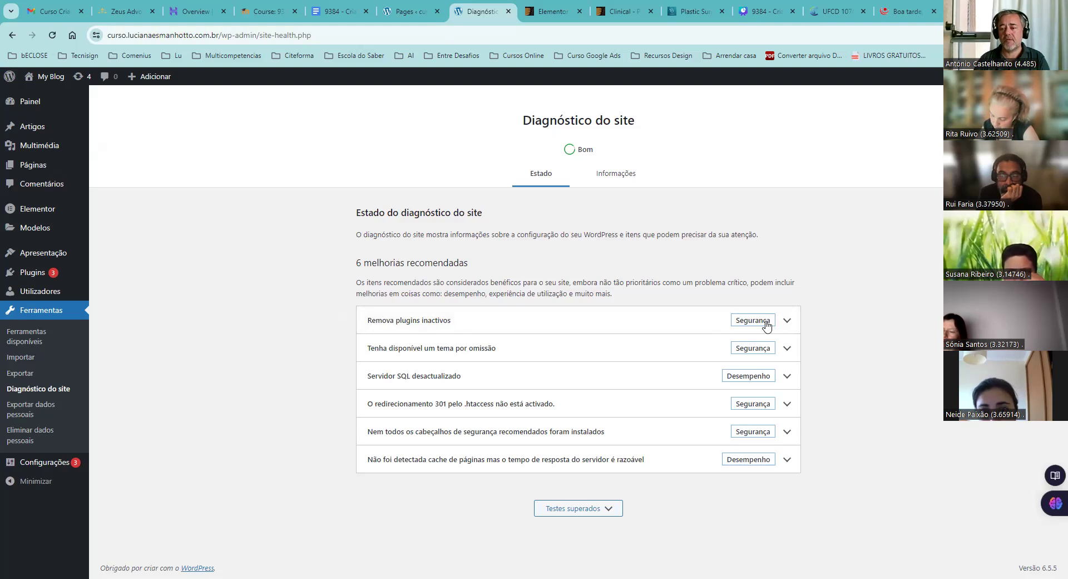
{"action": "left_click", "coordinate": [787, 320]}
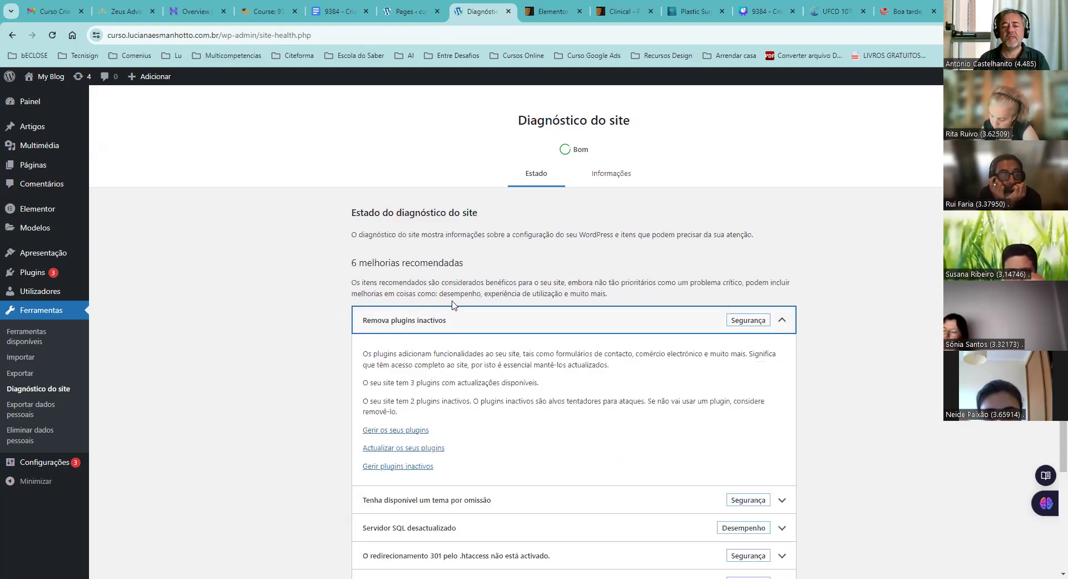
{"action": "scroll", "coordinate": [451, 304], "scroll_direction": "down", "scroll_amount": 1}
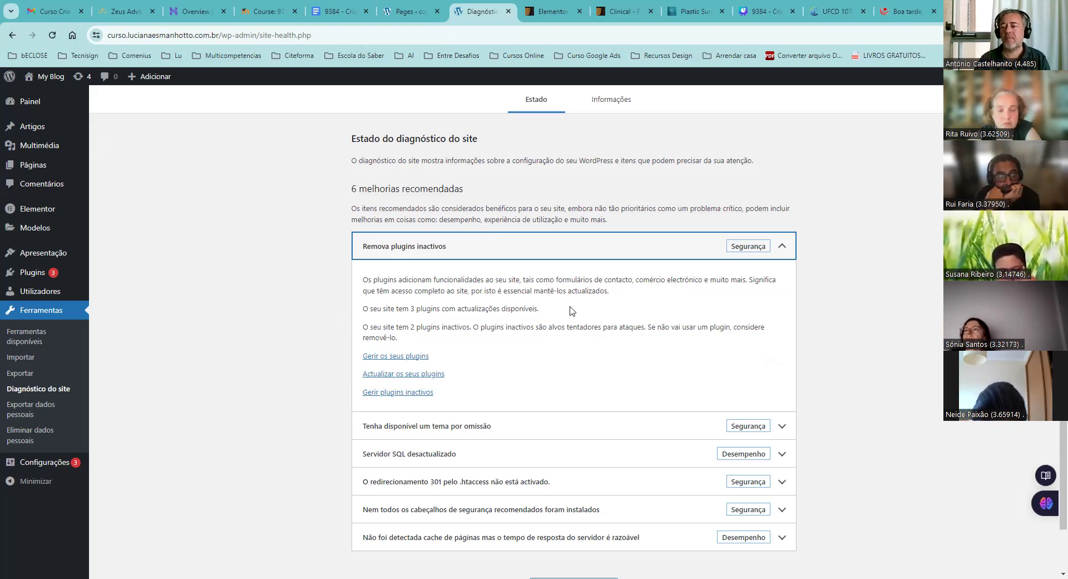
{"action": "scroll", "coordinate": [571, 307], "scroll_direction": "down", "scroll_amount": 1}
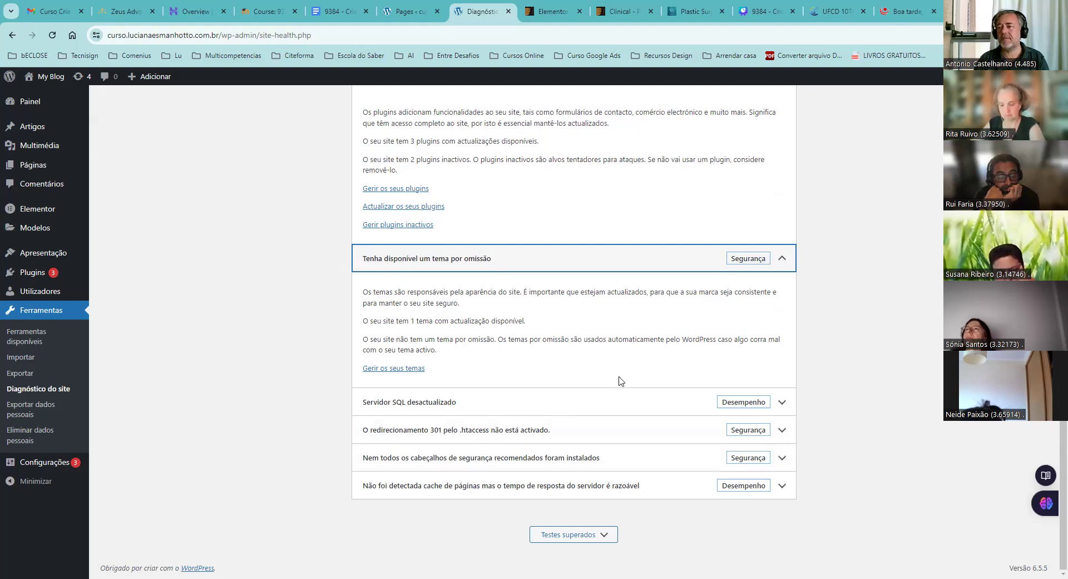
- Read through the two expanded recommendations and the remaining suggested improvements for the site
{"action": "scroll", "coordinate": [621, 380], "scroll_direction": "up", "scroll_amount": 3}
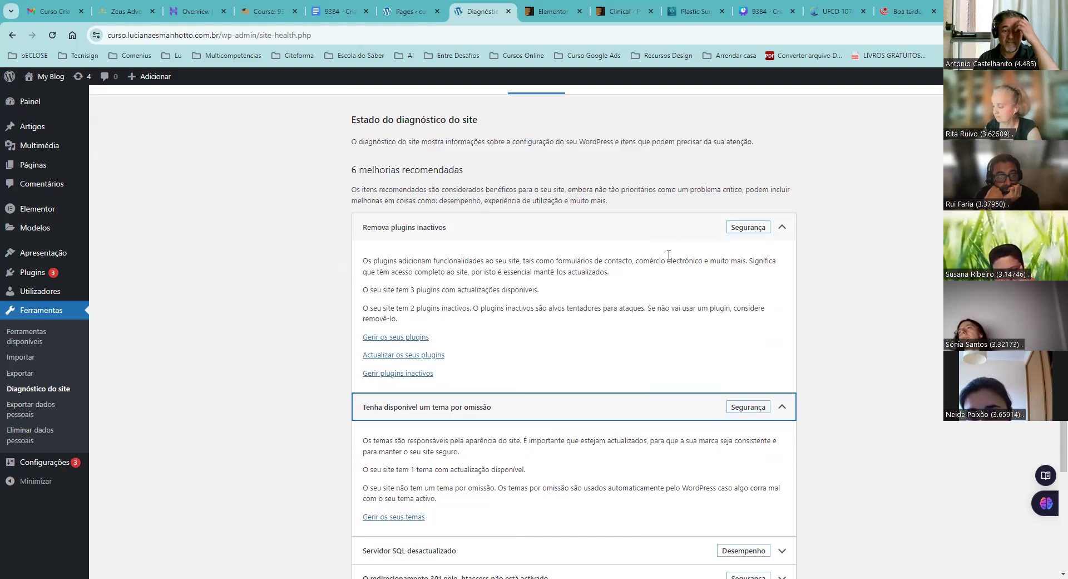
{"action": "scroll", "coordinate": [667, 255], "scroll_direction": "down", "scroll_amount": 3}
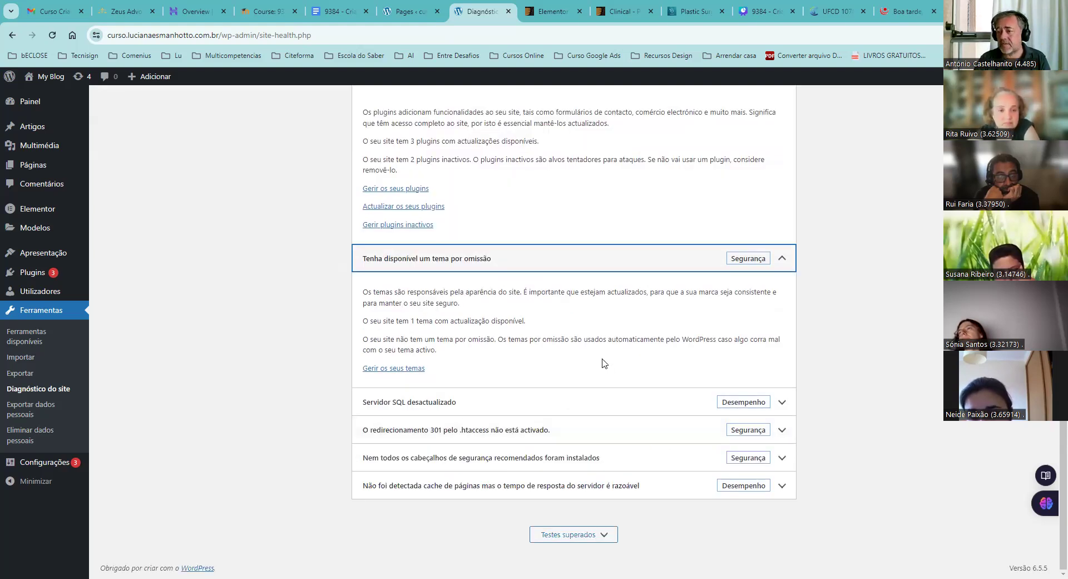
{"action": "scroll", "coordinate": [605, 363], "scroll_direction": "up", "scroll_amount": 1}
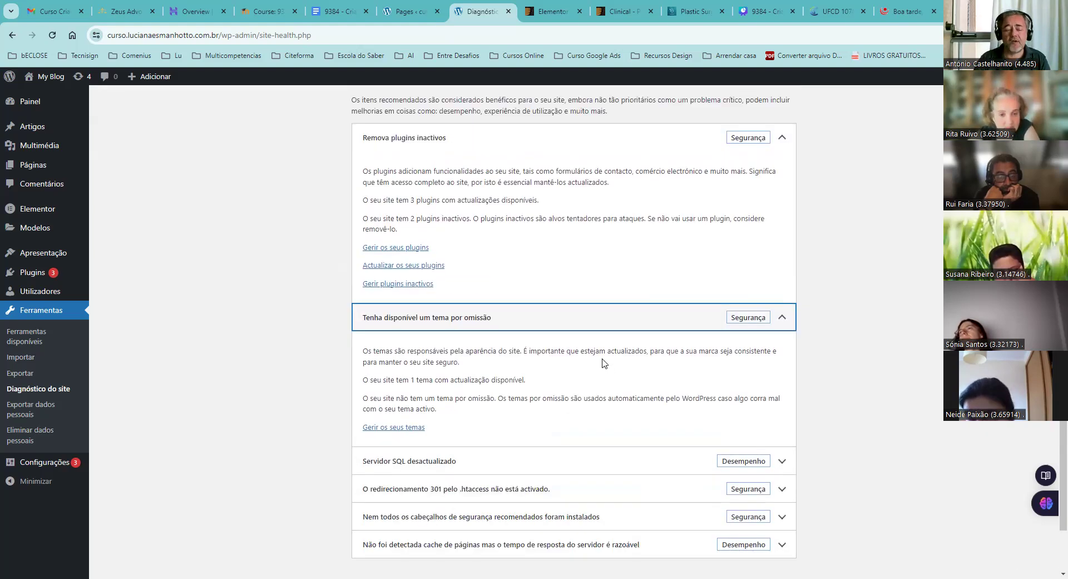
{"action": "scroll", "coordinate": [605, 361], "scroll_direction": "down", "scroll_amount": 1}
{"action": "scroll", "coordinate": [605, 361], "scroll_direction": "up", "scroll_amount": 5}
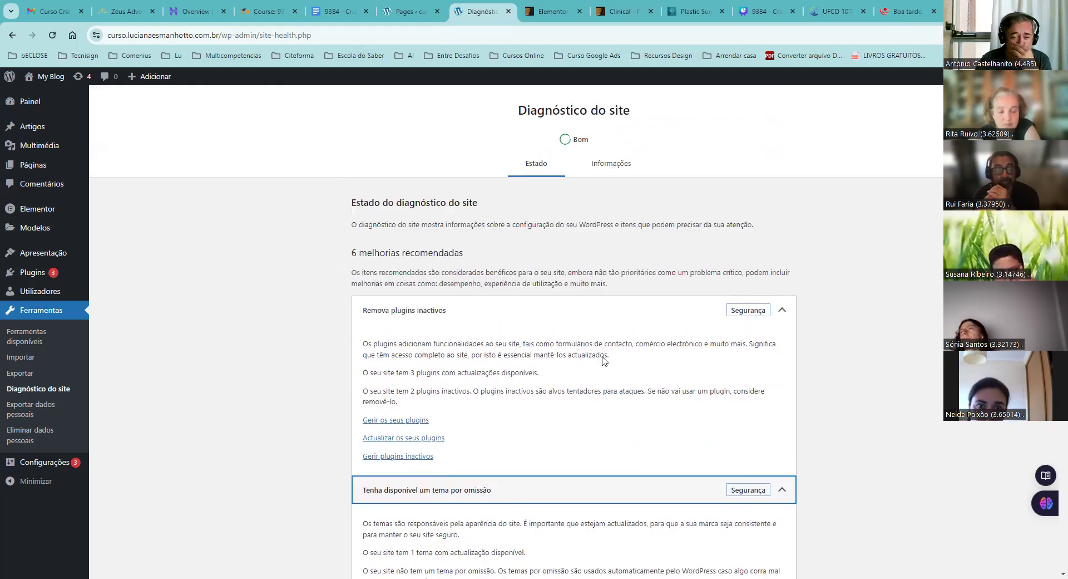
{"action": "scroll", "coordinate": [605, 359], "scroll_direction": "down", "scroll_amount": 1}
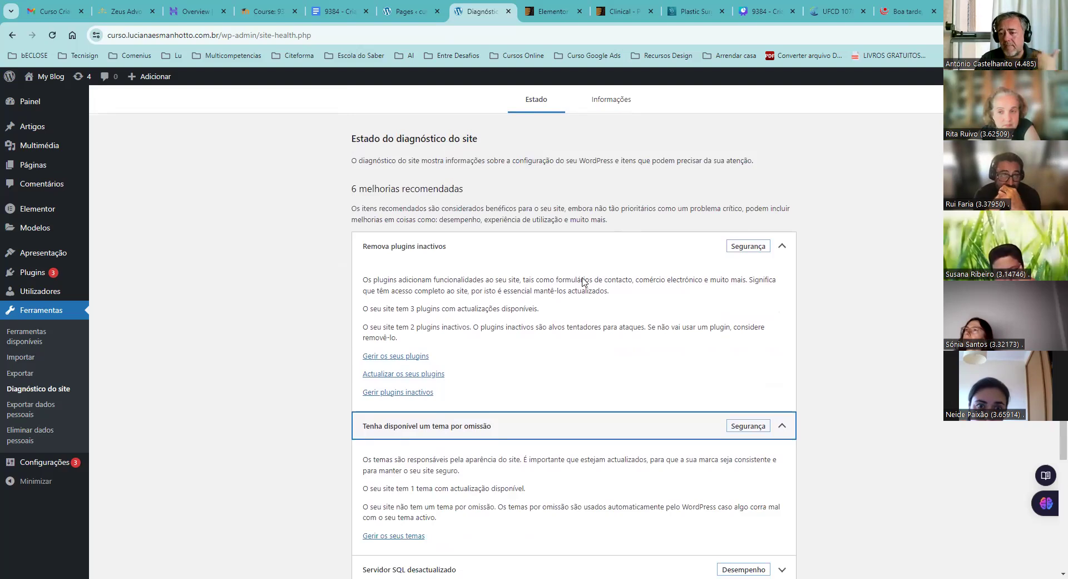
{"action": "scroll", "coordinate": [601, 360], "scroll_direction": "down", "scroll_amount": 1}
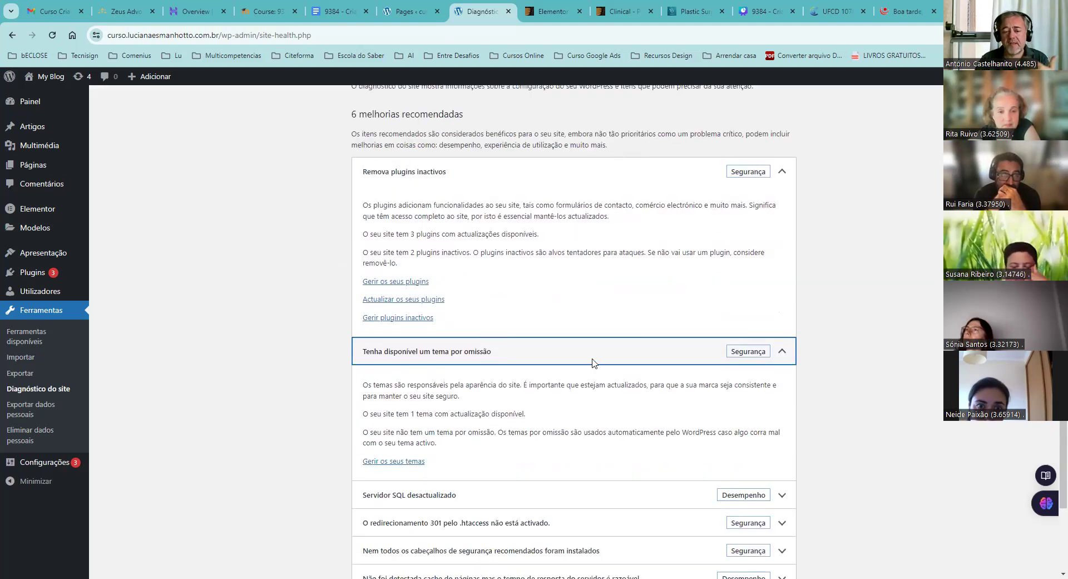
{"action": "scroll", "coordinate": [576, 306], "scroll_direction": "down", "scroll_amount": 2}
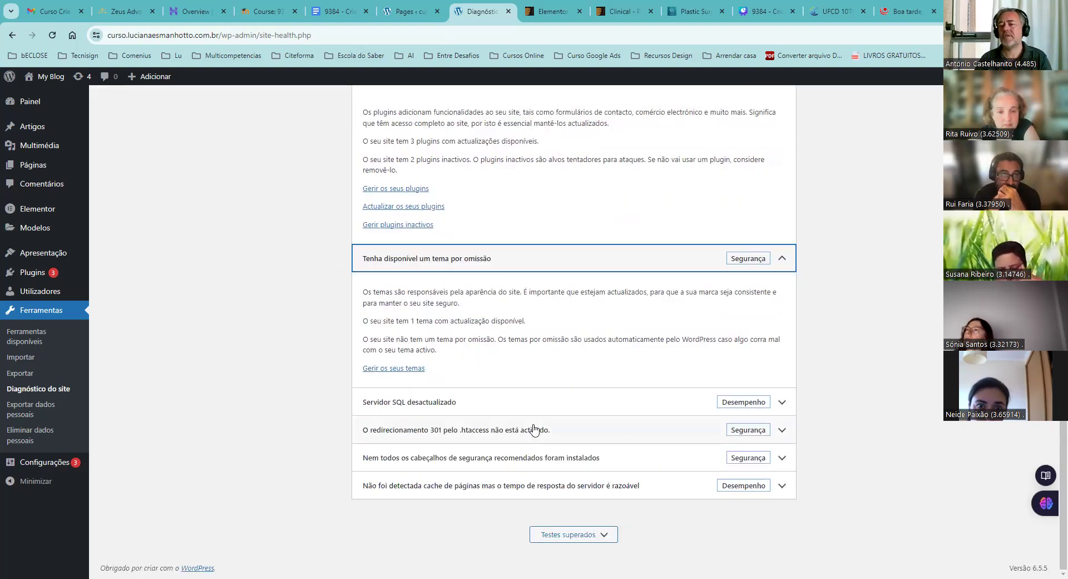
{"action": "scroll", "coordinate": [222, 371], "scroll_direction": "up", "scroll_amount": 2}
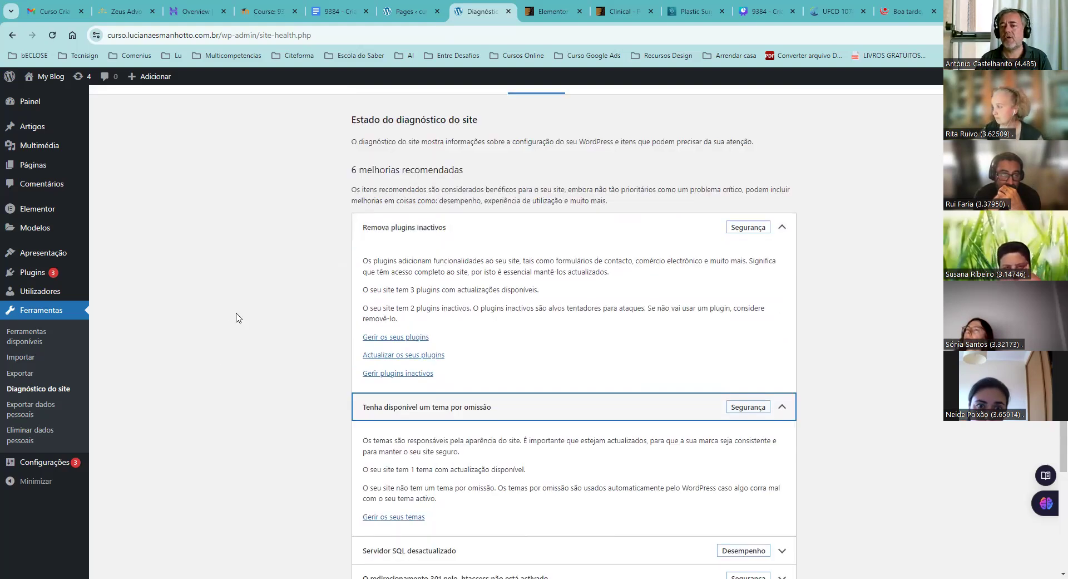
{"action": "scroll", "coordinate": [236, 318], "scroll_direction": "up", "scroll_amount": 2}
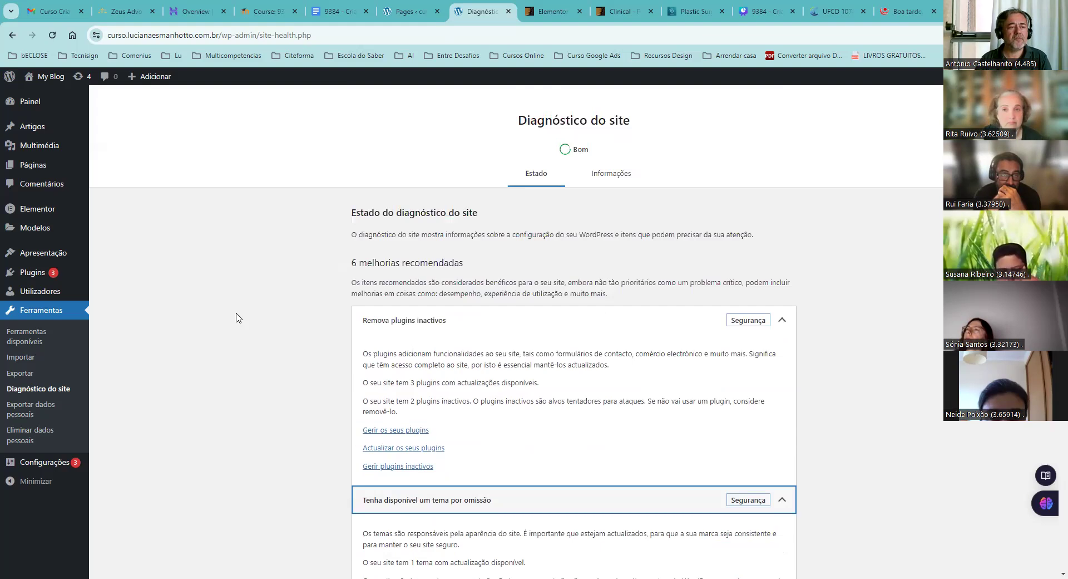
- Open the Actualizações page of the Painel and review the WordPress version, plugin, theme and translation sections
{"action": "left_click", "coordinate": [28, 103]}
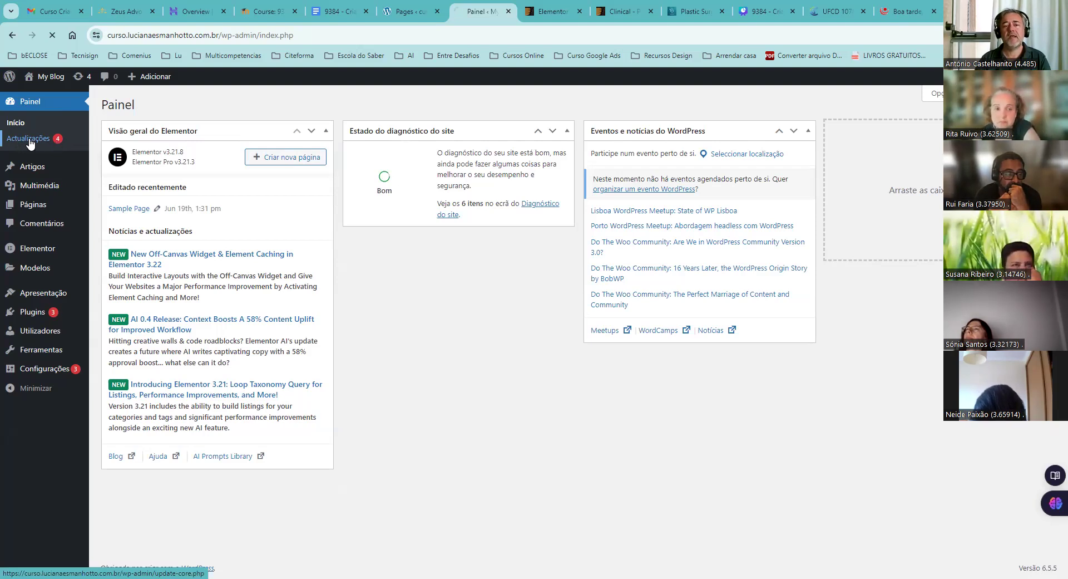
{"action": "left_click", "coordinate": [30, 140]}
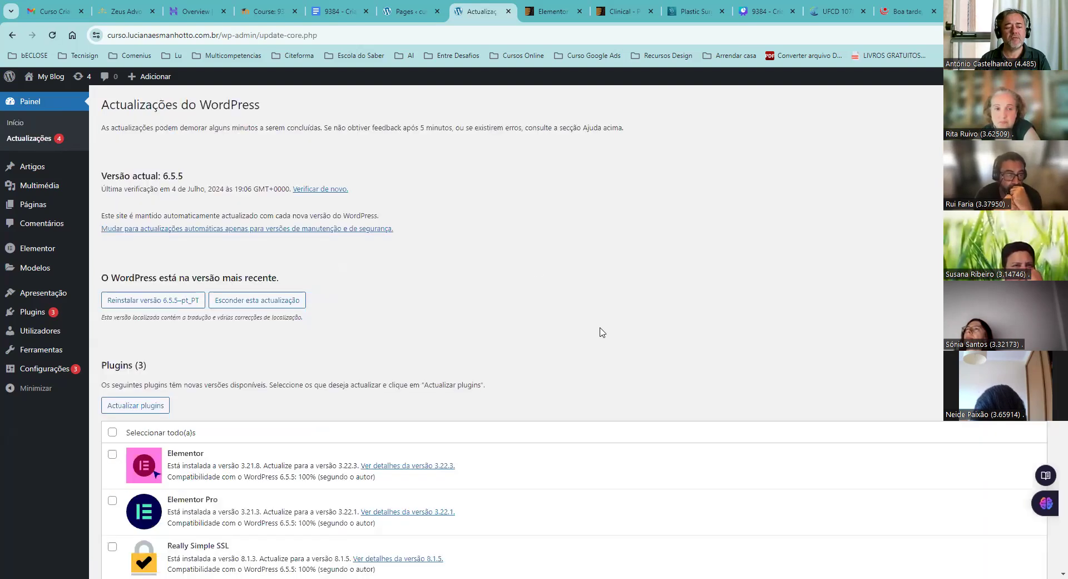
{"action": "scroll", "coordinate": [599, 329], "scroll_direction": "down", "scroll_amount": 3}
{"action": "scroll", "coordinate": [657, 349], "scroll_direction": "down", "scroll_amount": 2}
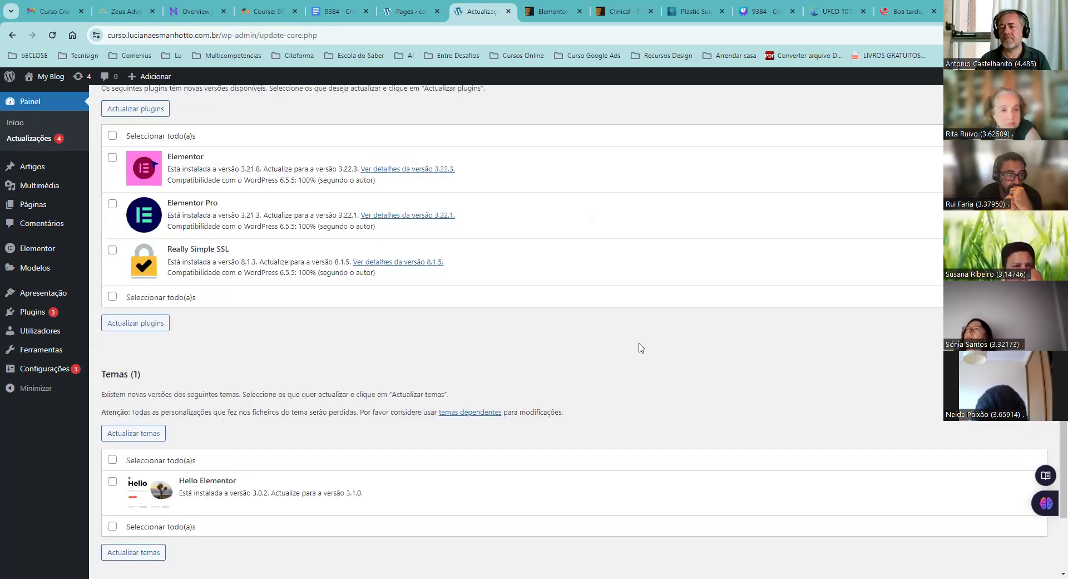
{"action": "scroll", "coordinate": [640, 347], "scroll_direction": "up", "scroll_amount": 1}
{"action": "scroll", "coordinate": [640, 347], "scroll_direction": "up", "scroll_amount": 4}
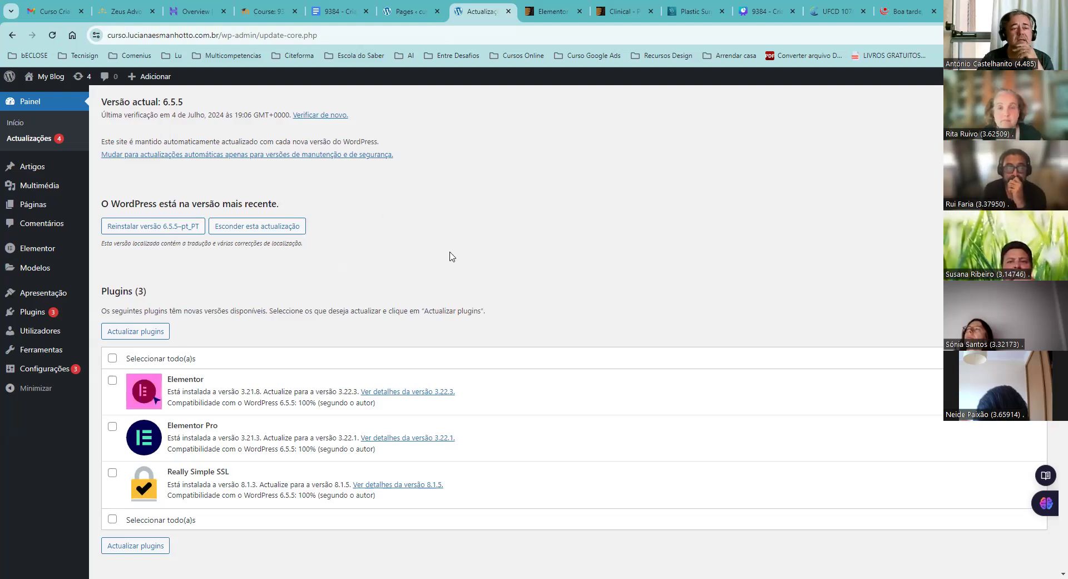
{"action": "scroll", "coordinate": [451, 207], "scroll_direction": "down", "scroll_amount": 1}
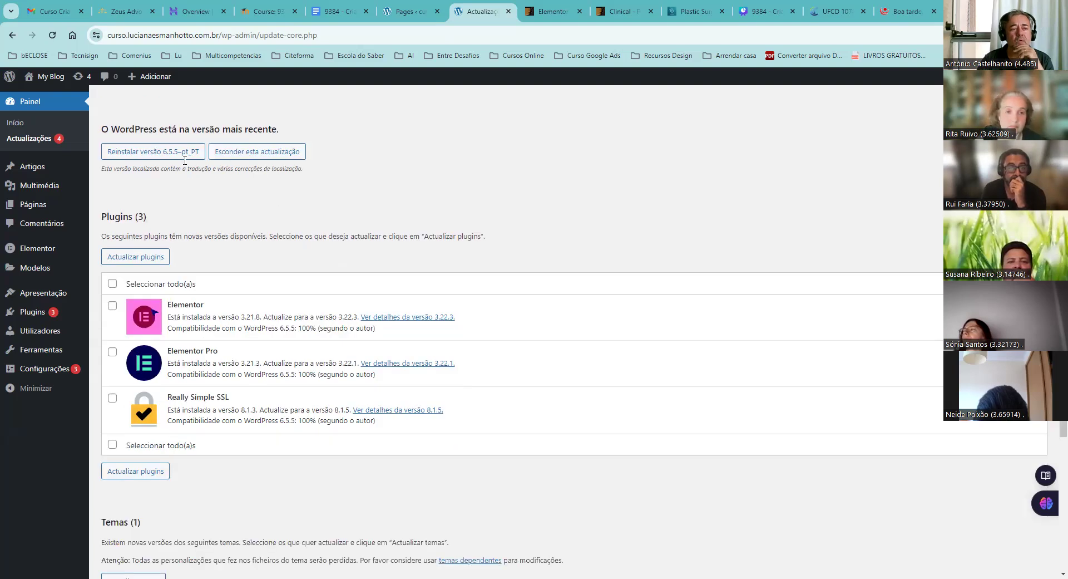
{"action": "scroll", "coordinate": [185, 160], "scroll_direction": "down", "scroll_amount": 1}
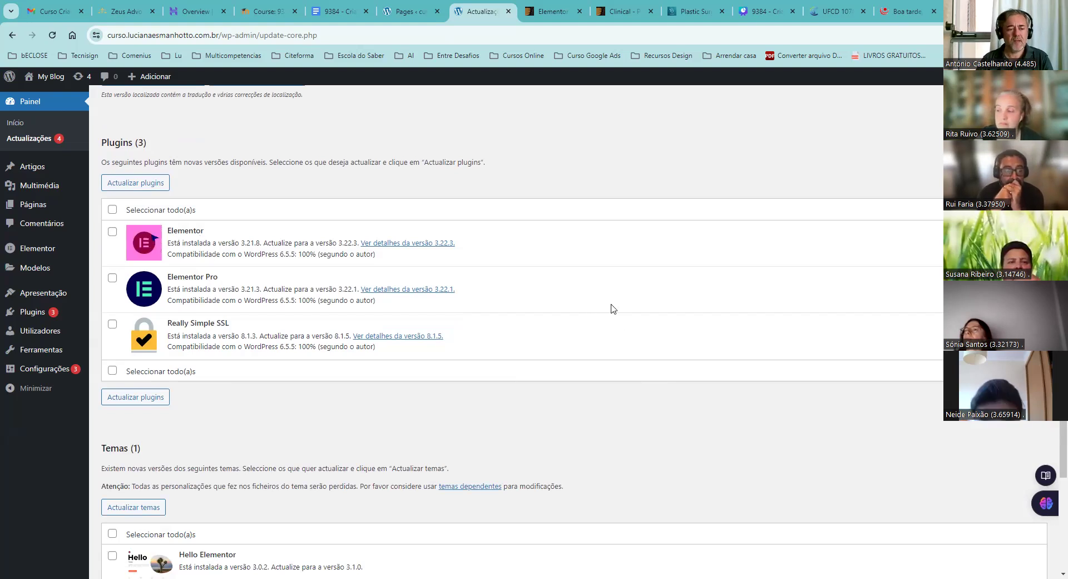
{"action": "scroll", "coordinate": [612, 307], "scroll_direction": "down", "scroll_amount": 3}
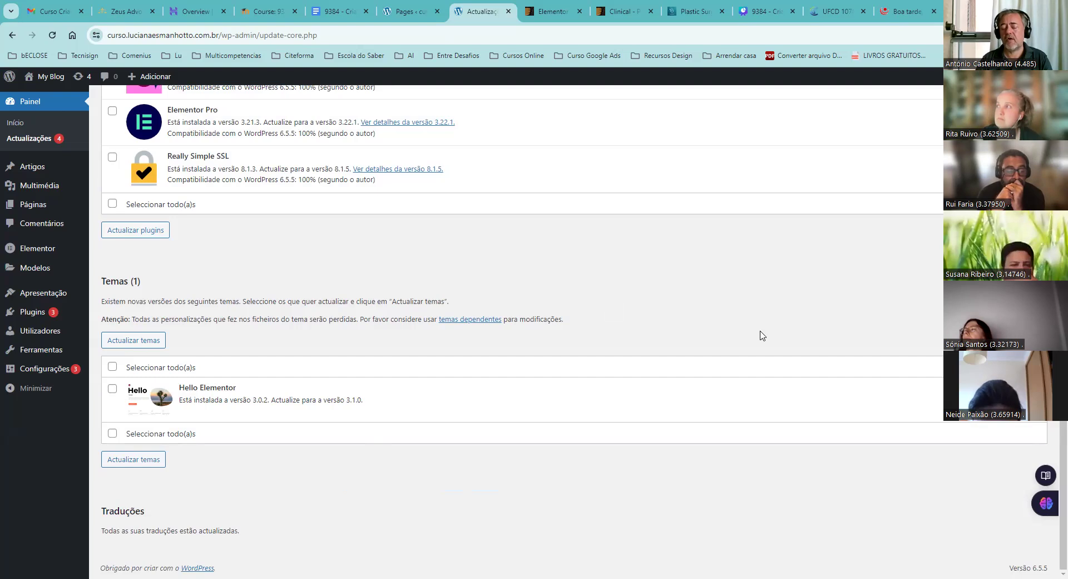
- Select all the plugins listed for update, and clear the selection again
{"action": "scroll", "coordinate": [763, 334], "scroll_direction": "up", "scroll_amount": 5}
{"action": "scroll", "coordinate": [764, 331], "scroll_direction": "down", "scroll_amount": 3}
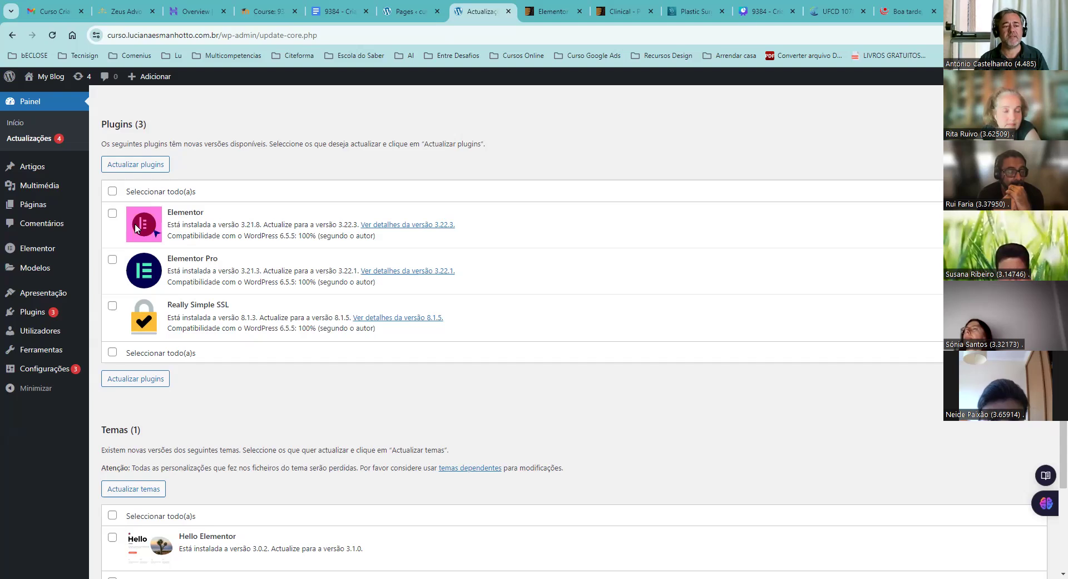
{"action": "left_click", "coordinate": [113, 192]}
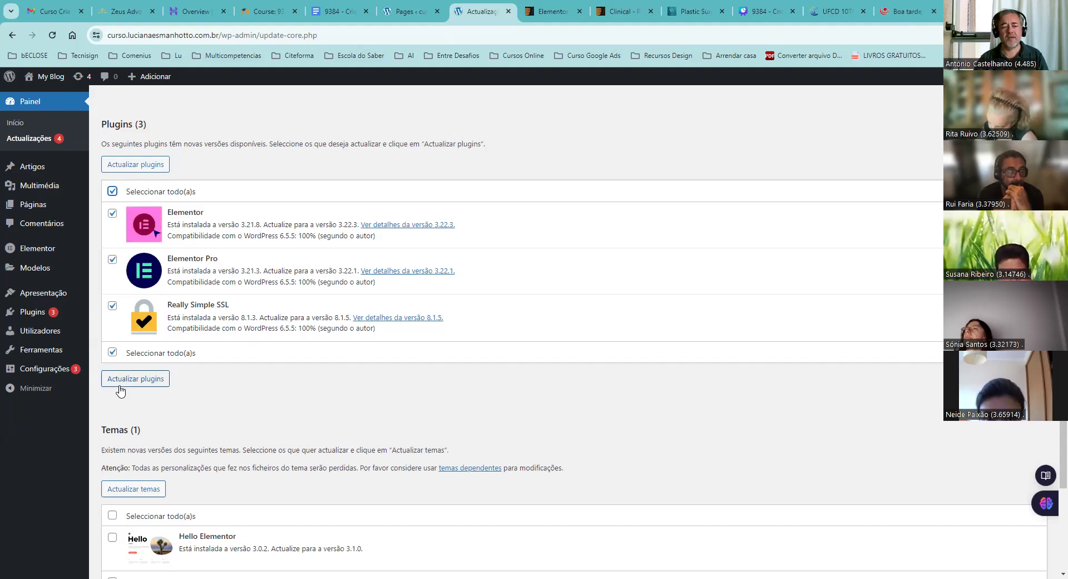
{"action": "left_click", "coordinate": [111, 192]}
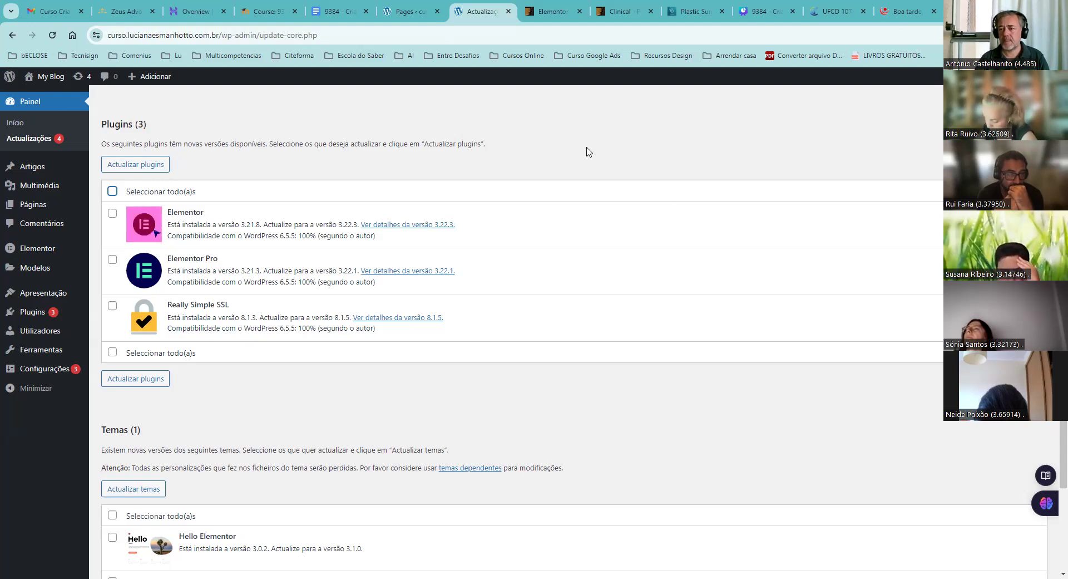
- Examine the available updates for the plugins and the Hello Elementor theme
{"action": "scroll", "coordinate": [527, 336], "scroll_direction": "down", "scroll_amount": 2}
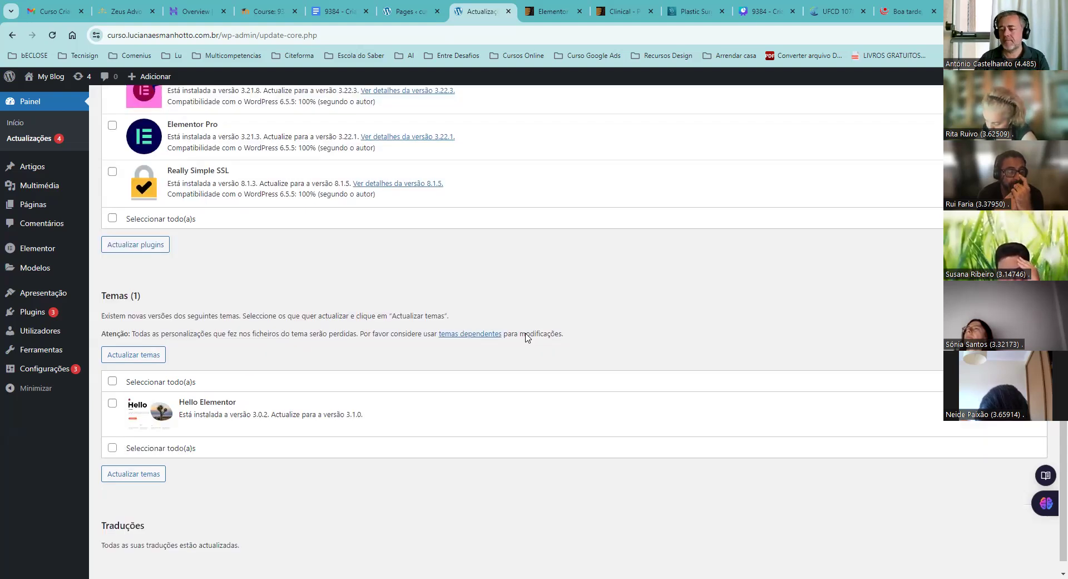
{"action": "scroll", "coordinate": [527, 337], "scroll_direction": "down", "scroll_amount": 1}
{"action": "scroll", "coordinate": [528, 337], "scroll_direction": "up", "scroll_amount": 3}
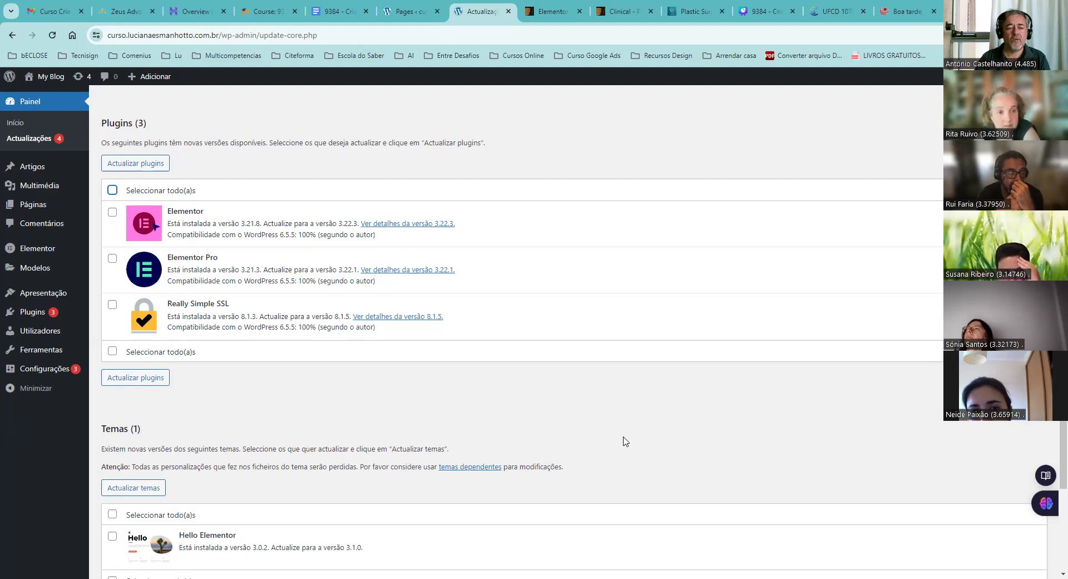
{"action": "scroll", "coordinate": [625, 441], "scroll_direction": "down", "scroll_amount": 2}
{"action": "scroll", "coordinate": [623, 354], "scroll_direction": "up", "scroll_amount": 1}
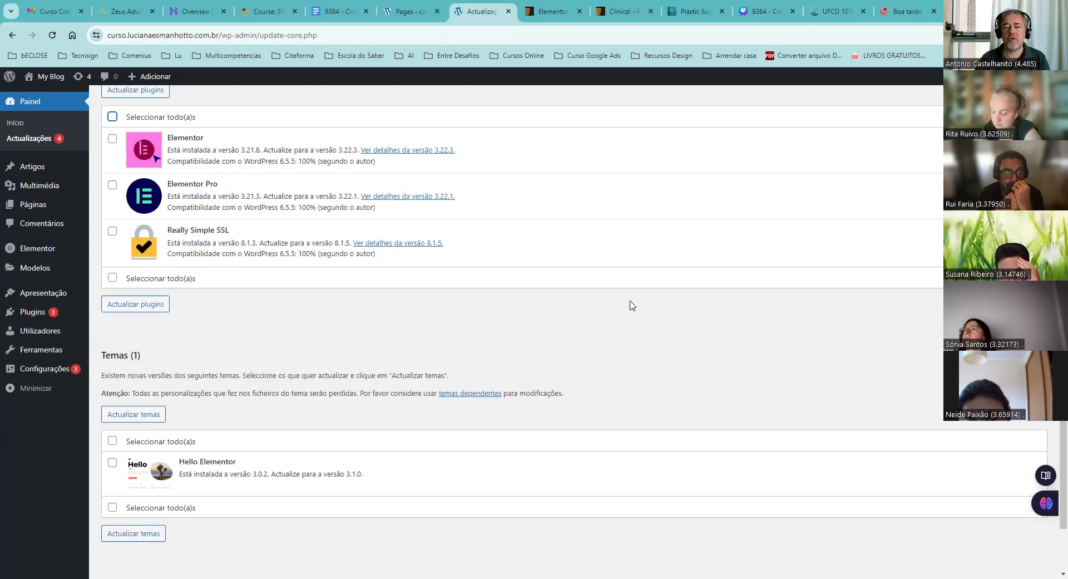
{"action": "scroll", "coordinate": [635, 310], "scroll_direction": "up", "scroll_amount": 3}
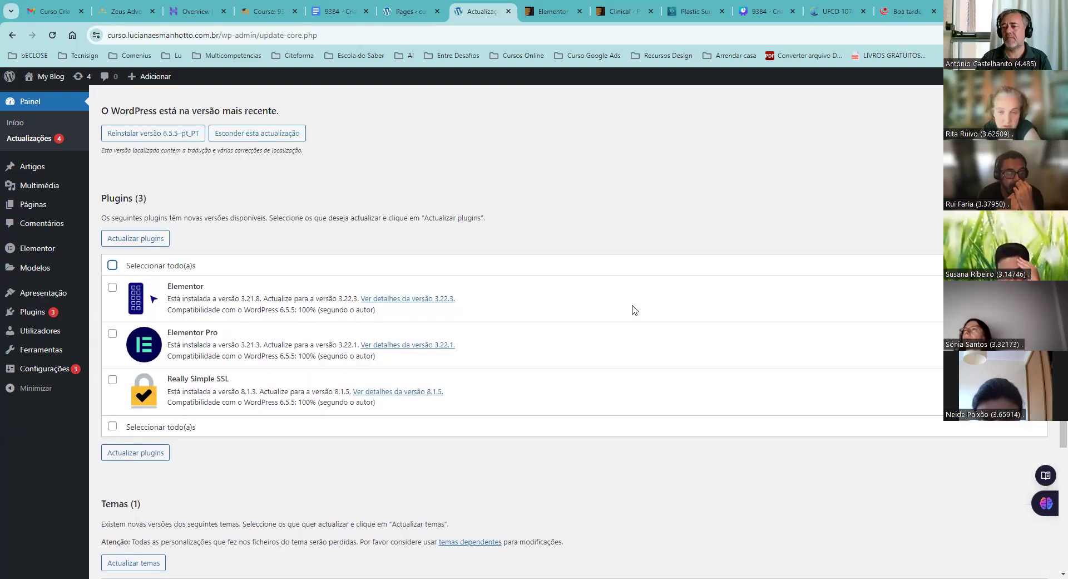
{"action": "scroll", "coordinate": [634, 310], "scroll_direction": "down", "scroll_amount": 3}
{"action": "scroll", "coordinate": [635, 310], "scroll_direction": "up", "scroll_amount": 1}
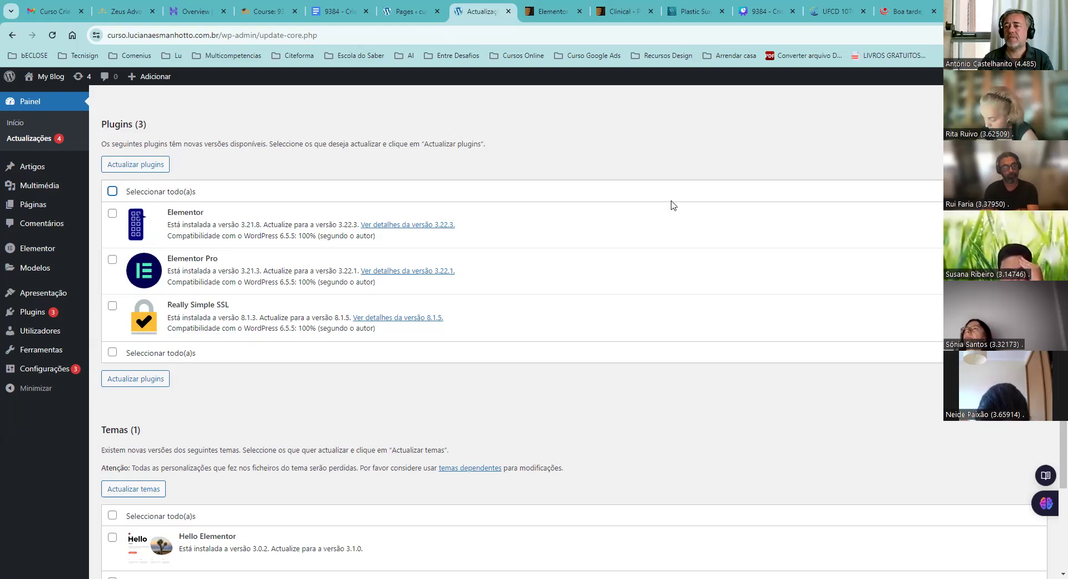
{"action": "left_click", "coordinate": [610, 261]}
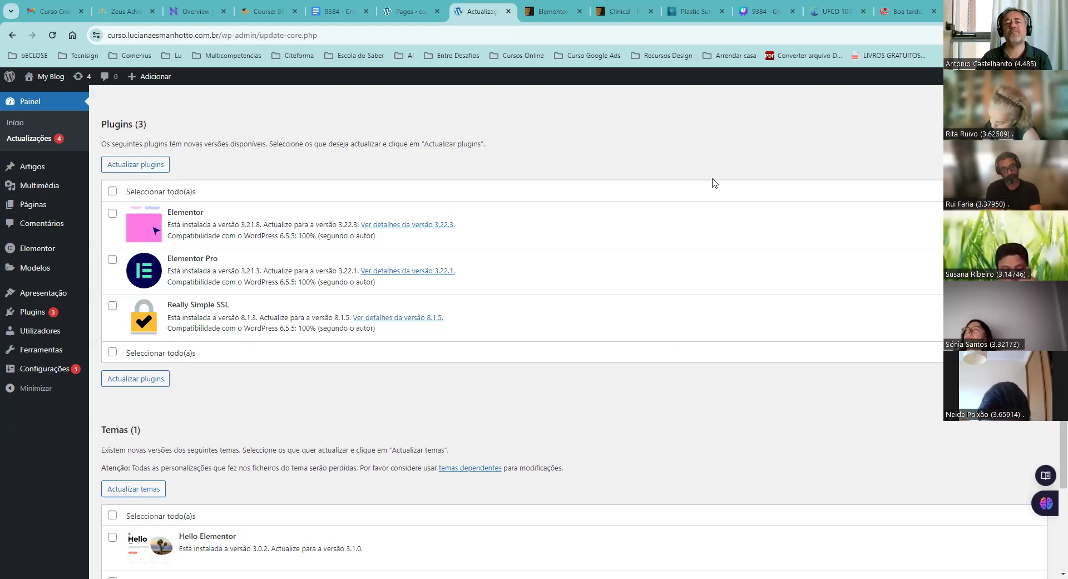
- Switch to the local curso site's admin, open its Dashboard and look over its boxes
{"action": "left_click", "coordinate": [411, 12]}
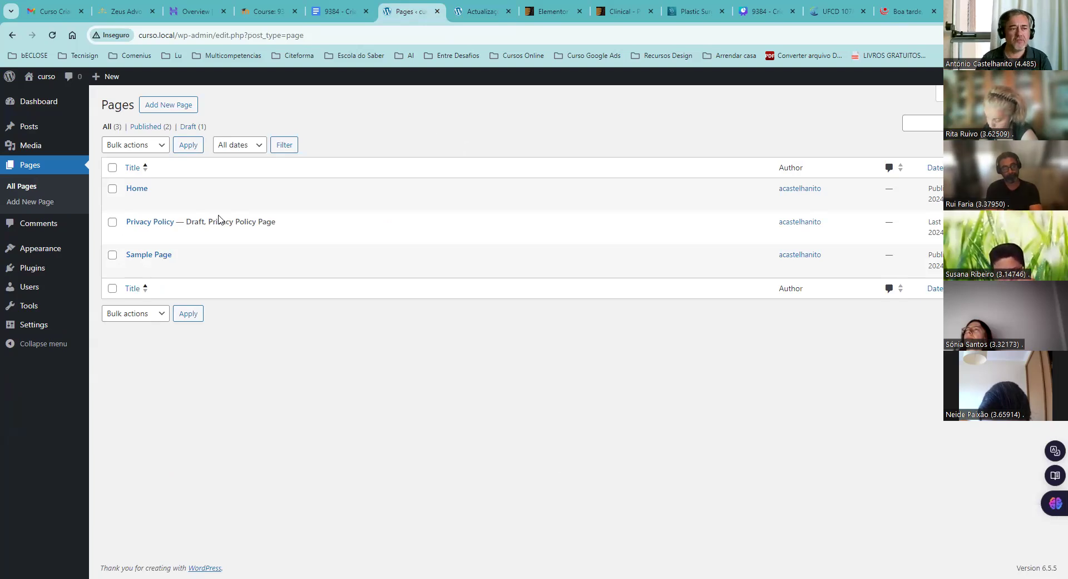
{"action": "mouse_move", "coordinate": [219, 219]}
{"action": "left_click", "coordinate": [40, 103]}
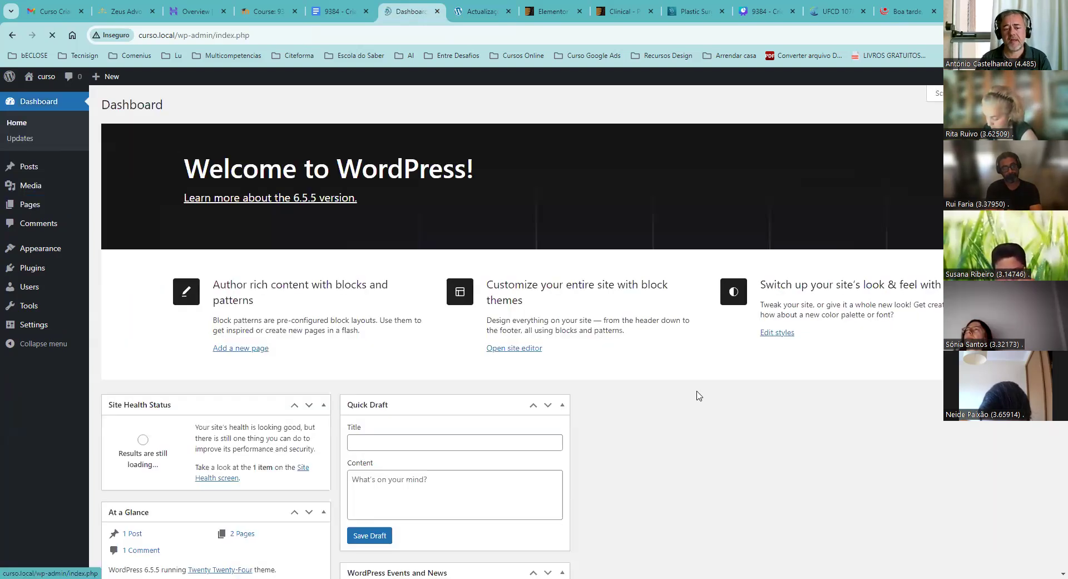
{"action": "scroll", "coordinate": [696, 396], "scroll_direction": "down", "scroll_amount": 4}
{"action": "scroll", "coordinate": [697, 396], "scroll_direction": "down", "scroll_amount": 1}
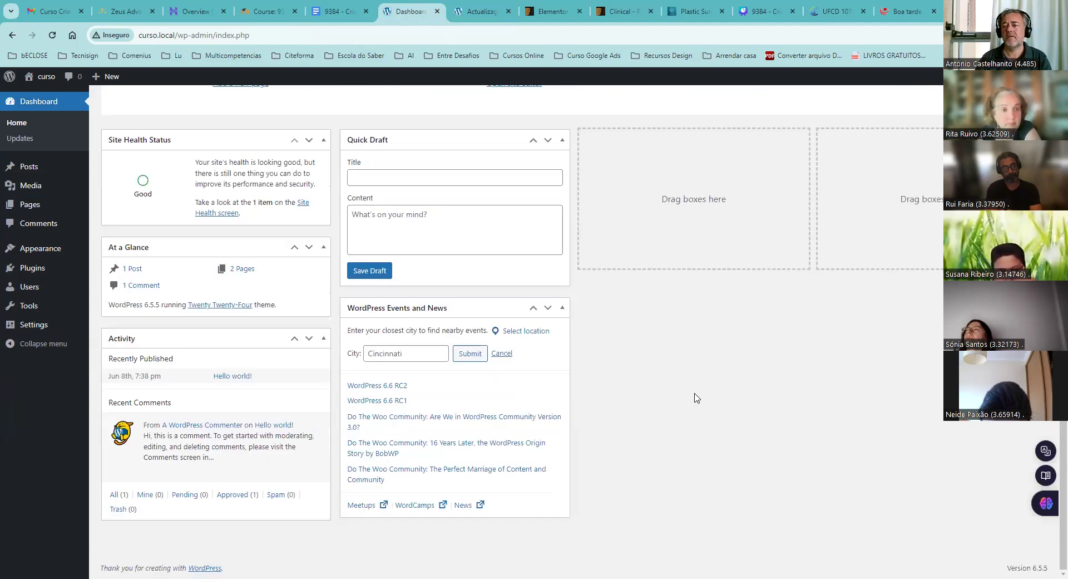
- Check the local site's installed plugins and themes, and return to the online site's Actualizações page
{"action": "scroll", "coordinate": [697, 396], "scroll_direction": "up", "scroll_amount": 3}
{"action": "scroll", "coordinate": [696, 396], "scroll_direction": "up", "scroll_amount": 2}
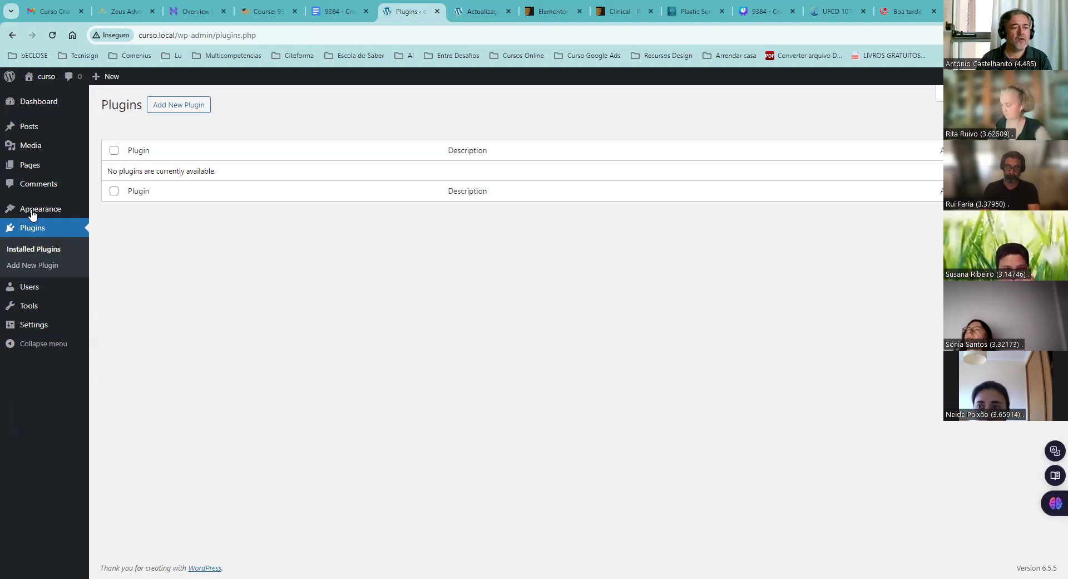
{"action": "mouse_move", "coordinate": [32, 215]}
{"action": "left_click", "coordinate": [124, 218]}
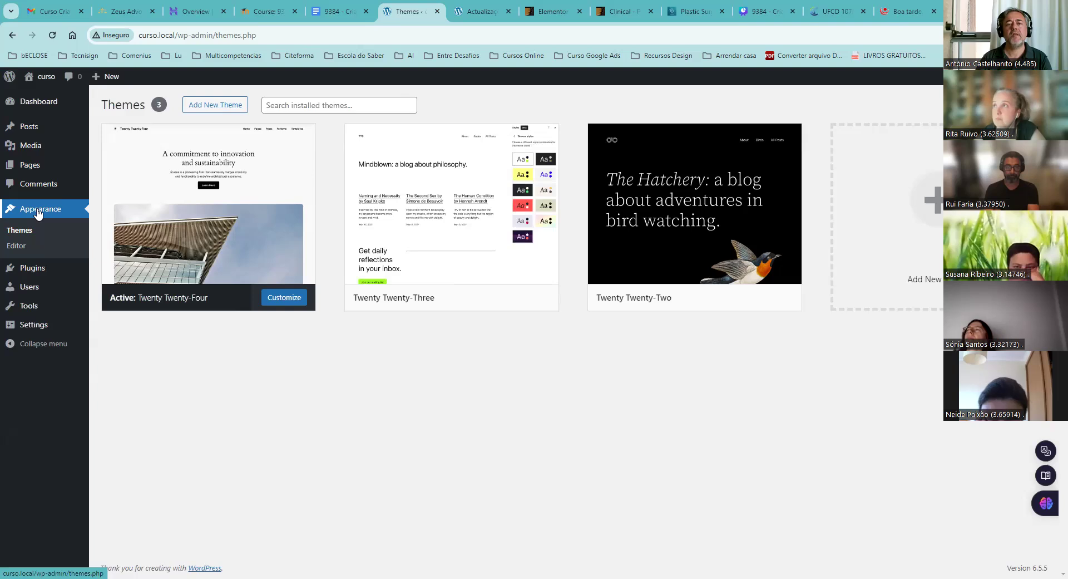
{"action": "left_click", "coordinate": [473, 11]}
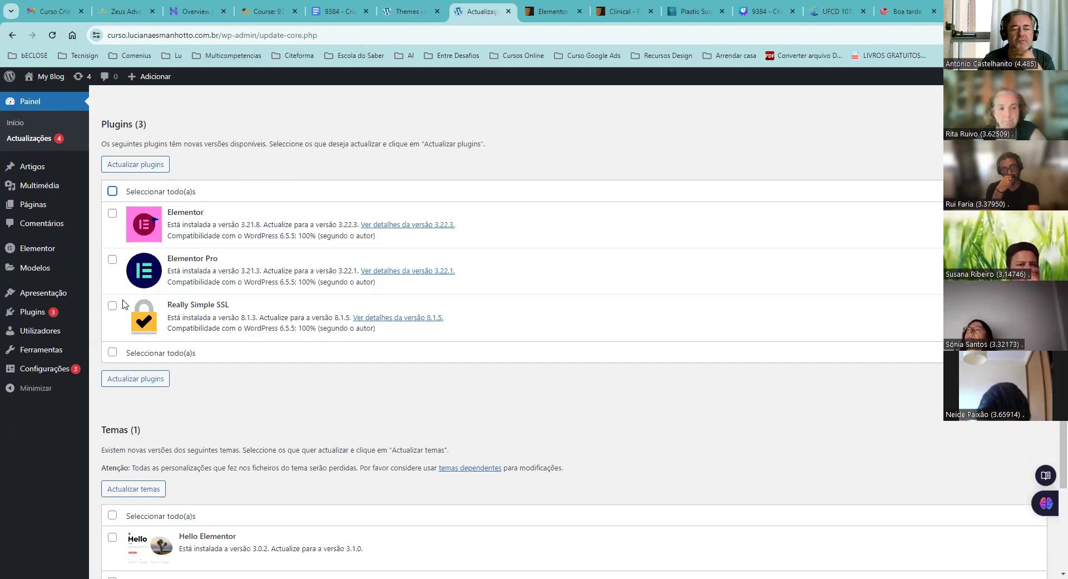
- Look over the themes installed on the local curso site, and open the online site's Temas page to compare
{"action": "mouse_move", "coordinate": [39, 300]}
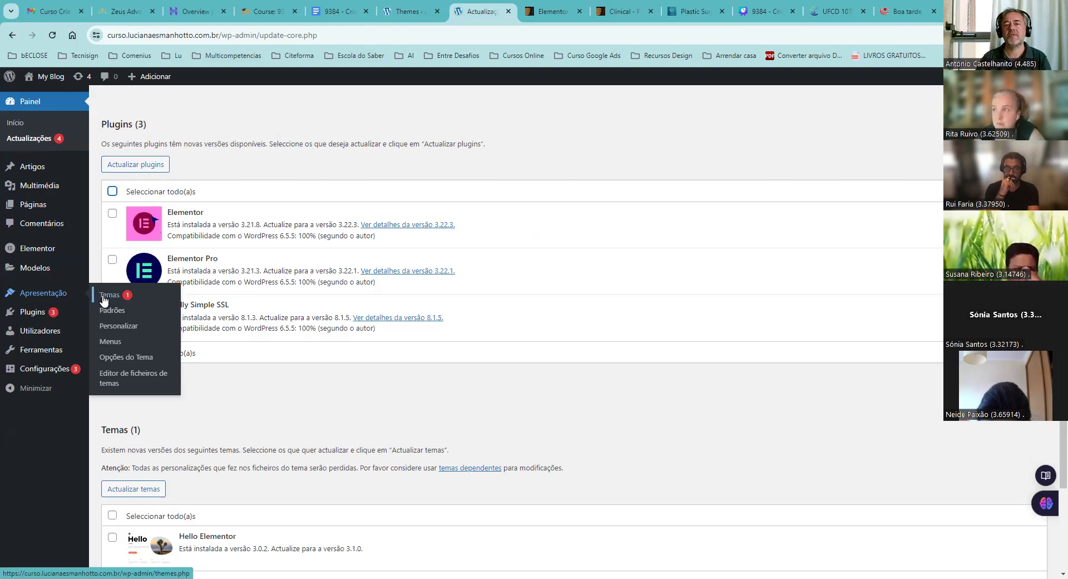
{"action": "left_click", "coordinate": [406, 18]}
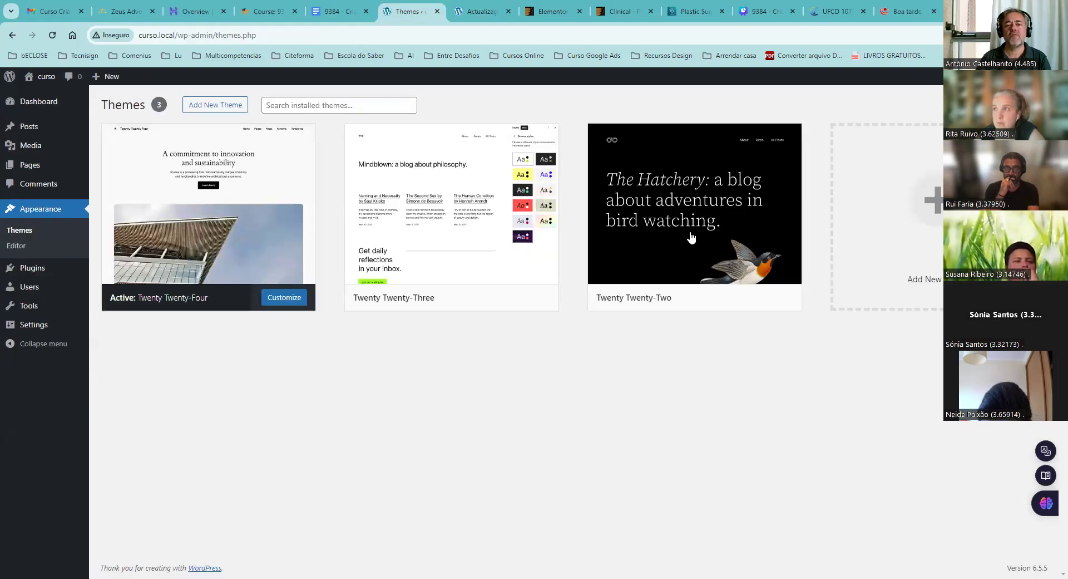
{"action": "mouse_move", "coordinate": [715, 239]}
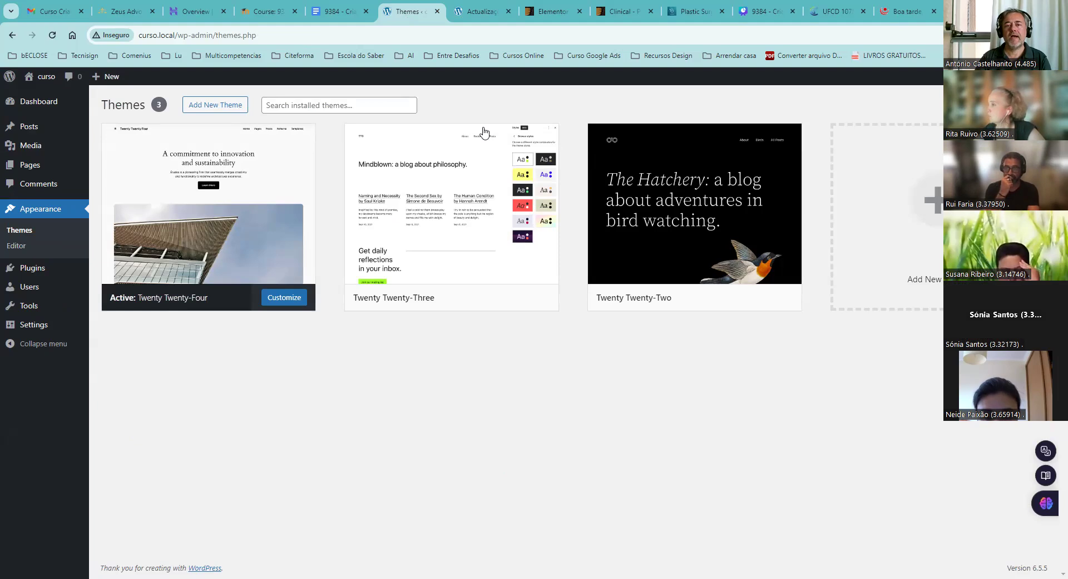
{"action": "left_click", "coordinate": [472, 16]}
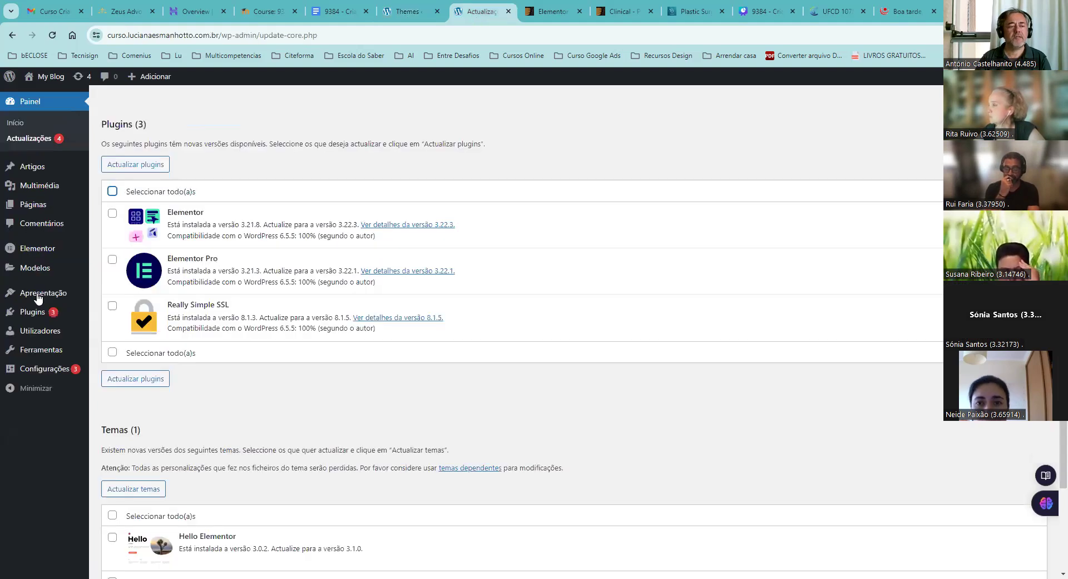
{"action": "left_click", "coordinate": [110, 301]}
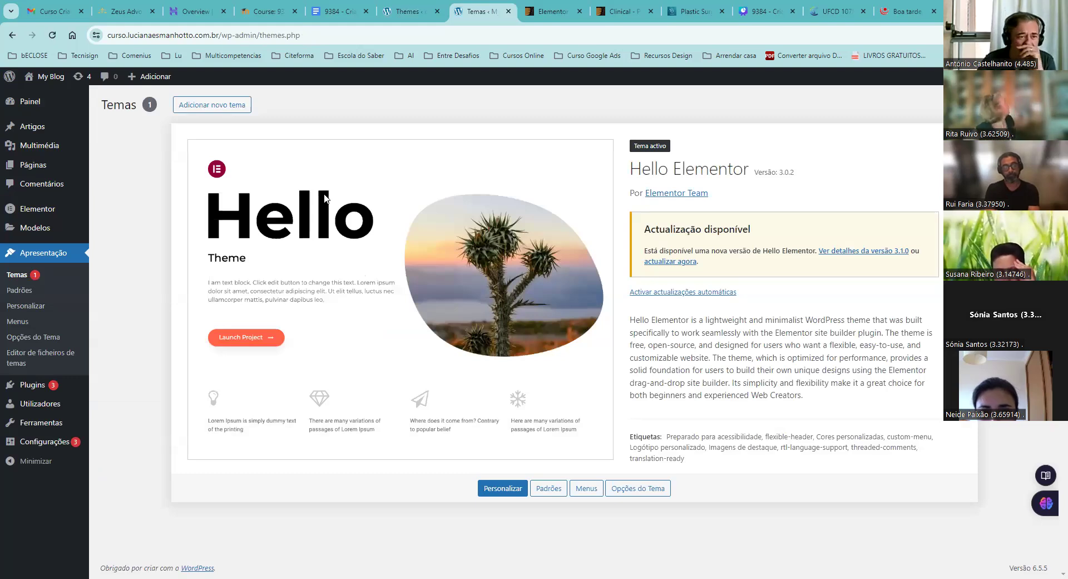
- Check the local curso site's installed plugins, and open the online site's list of installed plugins
{"action": "left_click", "coordinate": [408, 14]}
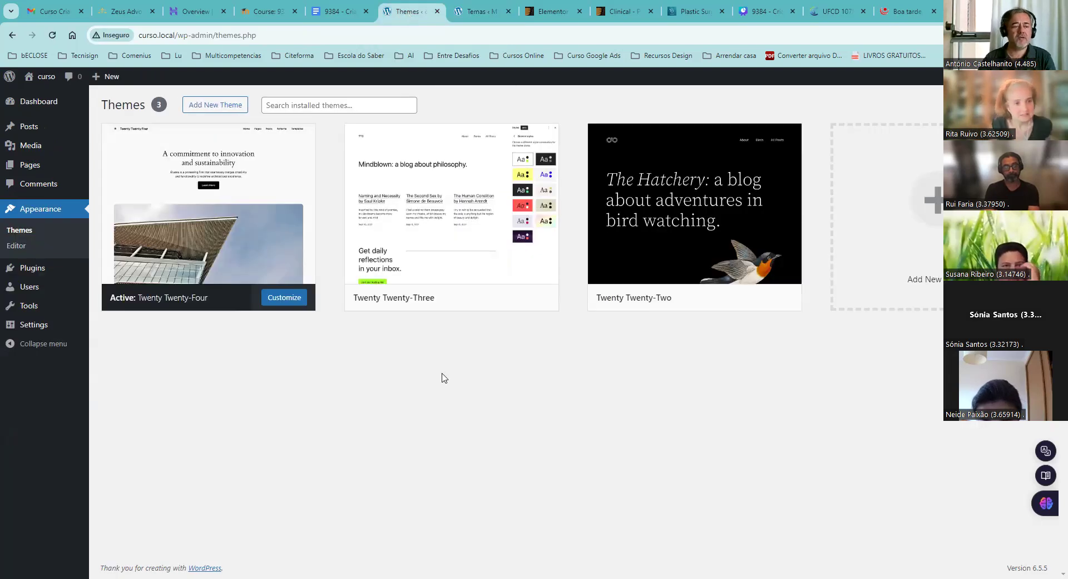
{"action": "left_click", "coordinate": [34, 270]}
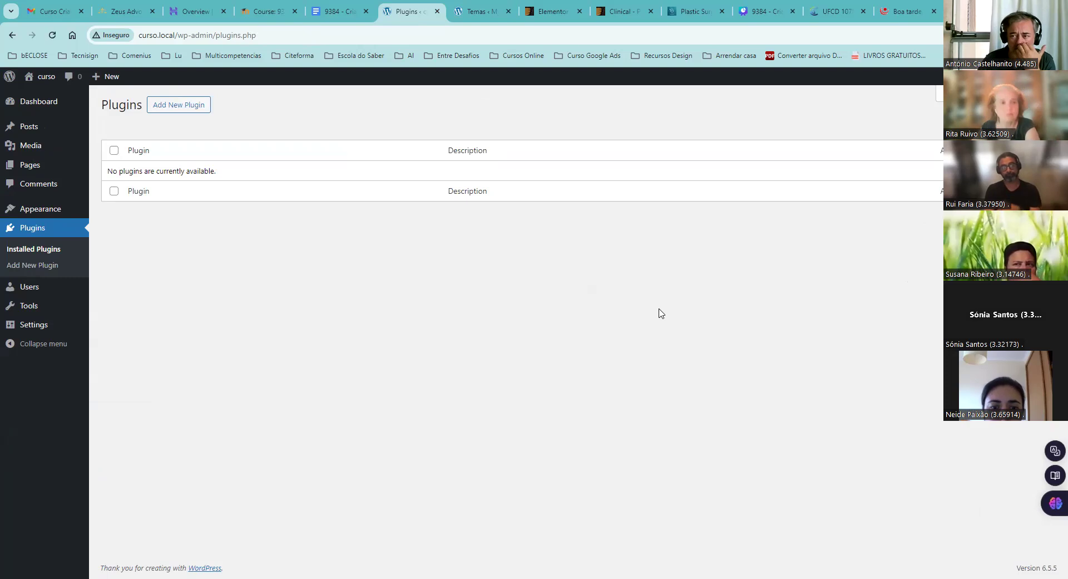
{"action": "left_click", "coordinate": [482, 13]}
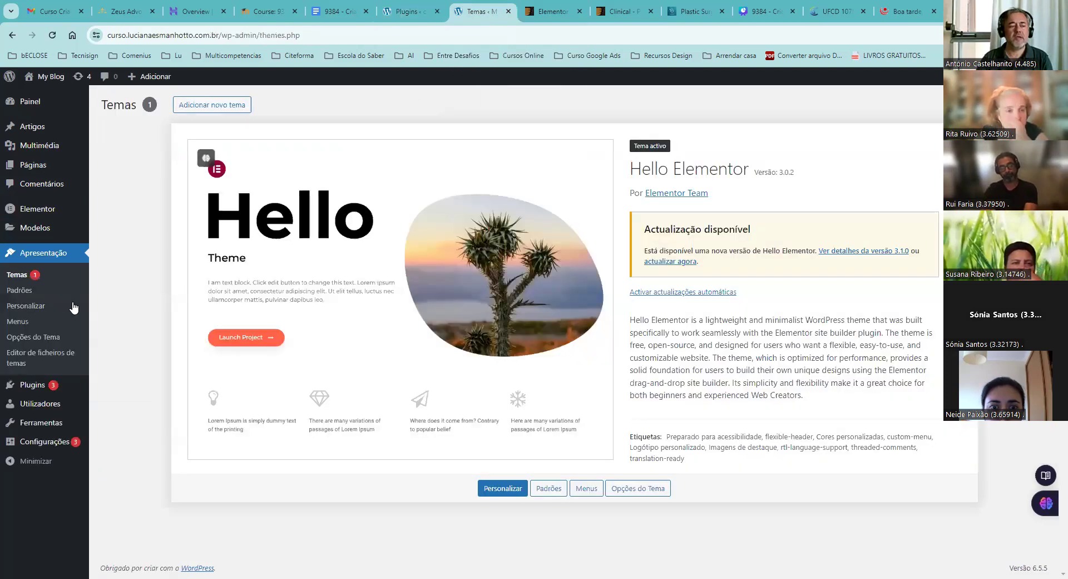
{"action": "left_click", "coordinate": [25, 385]}
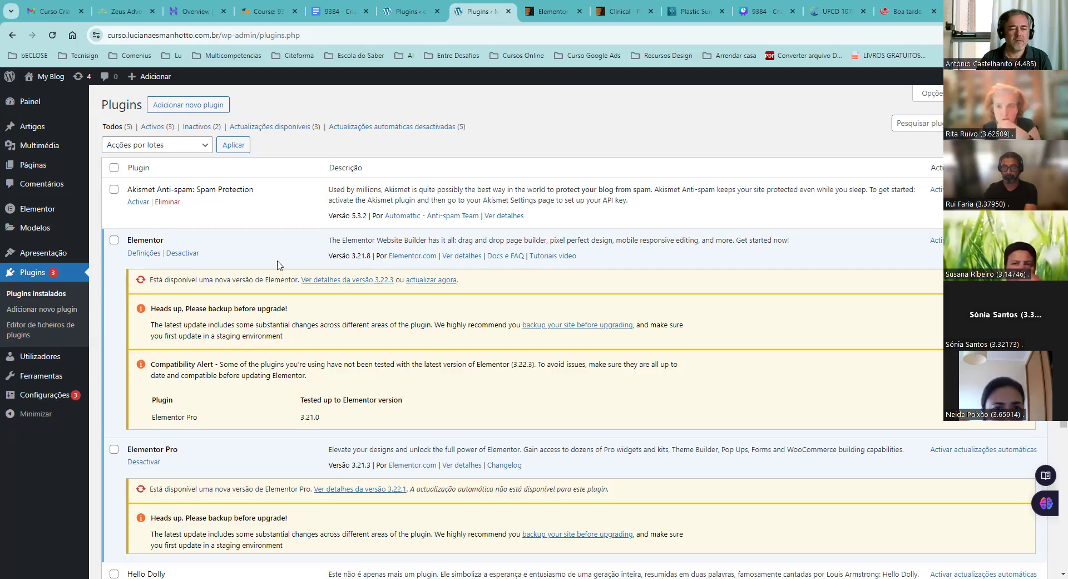
- Look through the online site's installed plugins, from Akismet Anti-spam down to Really Simple SSL
{"action": "scroll", "coordinate": [279, 265], "scroll_direction": "down", "scroll_amount": 3}
{"action": "scroll", "coordinate": [278, 266], "scroll_direction": "up", "scroll_amount": 3}
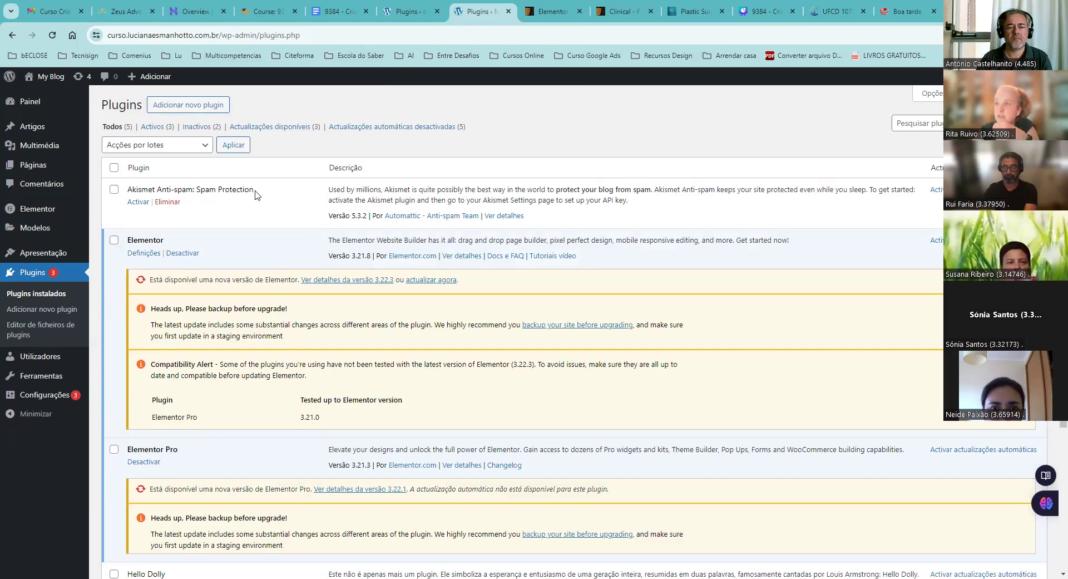
{"action": "left_click_drag", "start_coordinate": [258, 194], "coordinate": [133, 190]}
{"action": "left_click", "coordinate": [220, 235]}
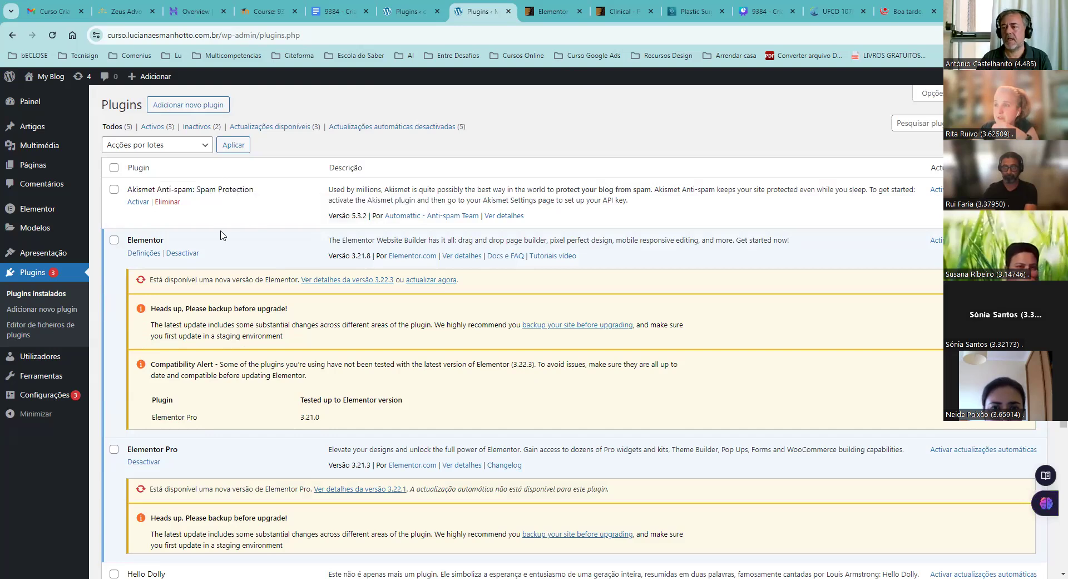
{"action": "scroll", "coordinate": [247, 270], "scroll_direction": "down", "scroll_amount": 1}
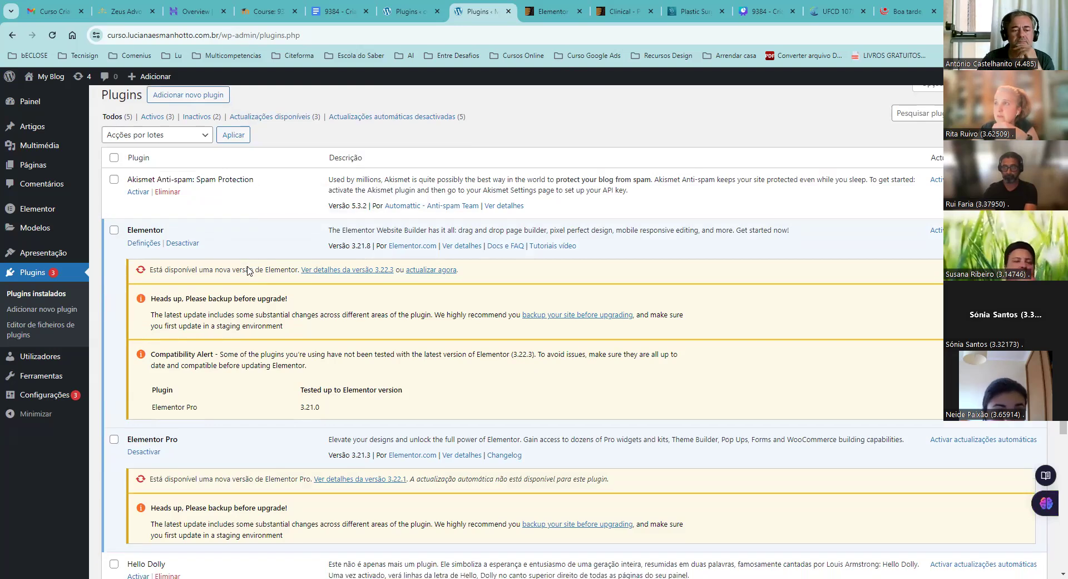
{"action": "scroll", "coordinate": [248, 271], "scroll_direction": "down", "scroll_amount": 3}
{"action": "scroll", "coordinate": [248, 270], "scroll_direction": "down", "scroll_amount": 1}
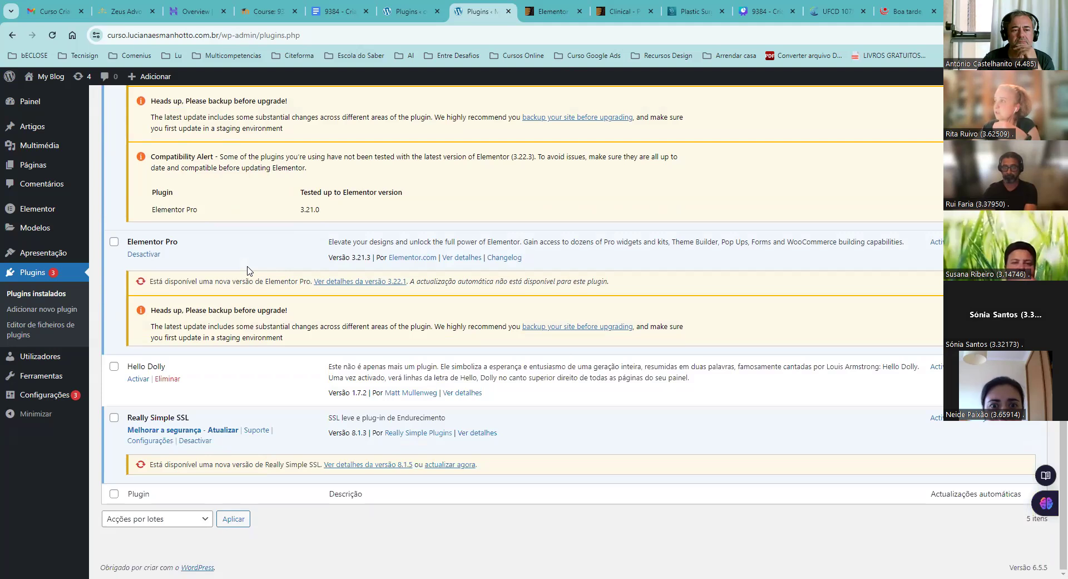
{"action": "scroll", "coordinate": [248, 270], "scroll_direction": "up", "scroll_amount": 4}
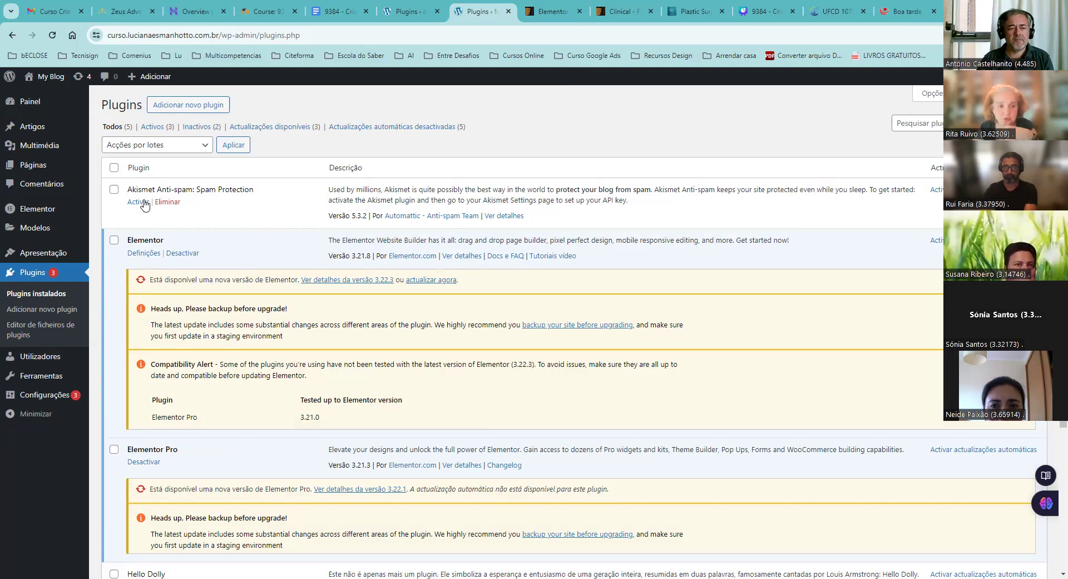
- Highlight the Akismet Anti-spam plugin's name and examine the Hello Dolly entry in the plugin list
{"action": "left_click_drag", "start_coordinate": [216, 189], "coordinate": [128, 190]}
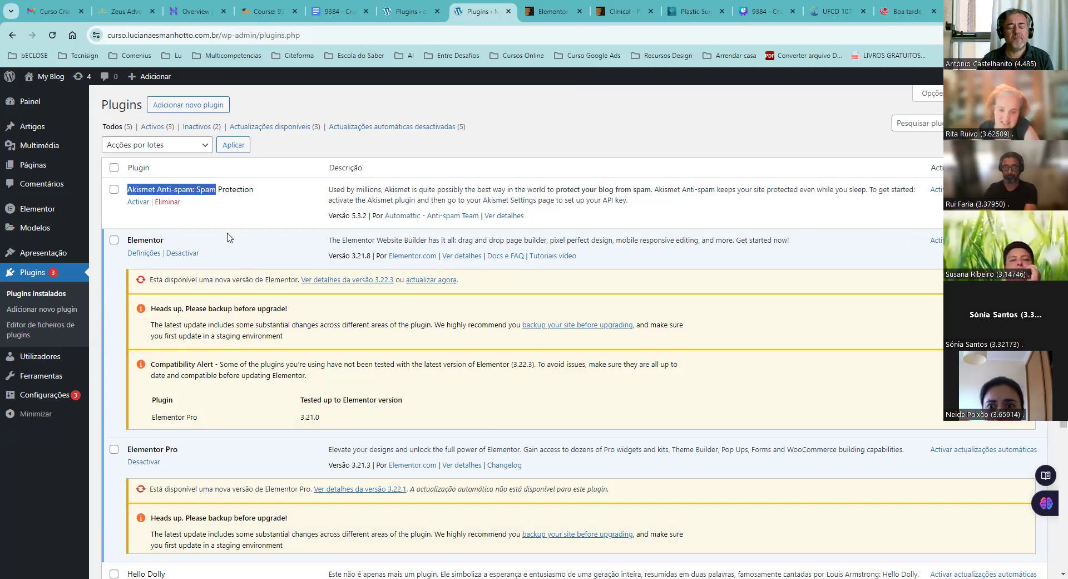
{"action": "left_click", "coordinate": [230, 238]}
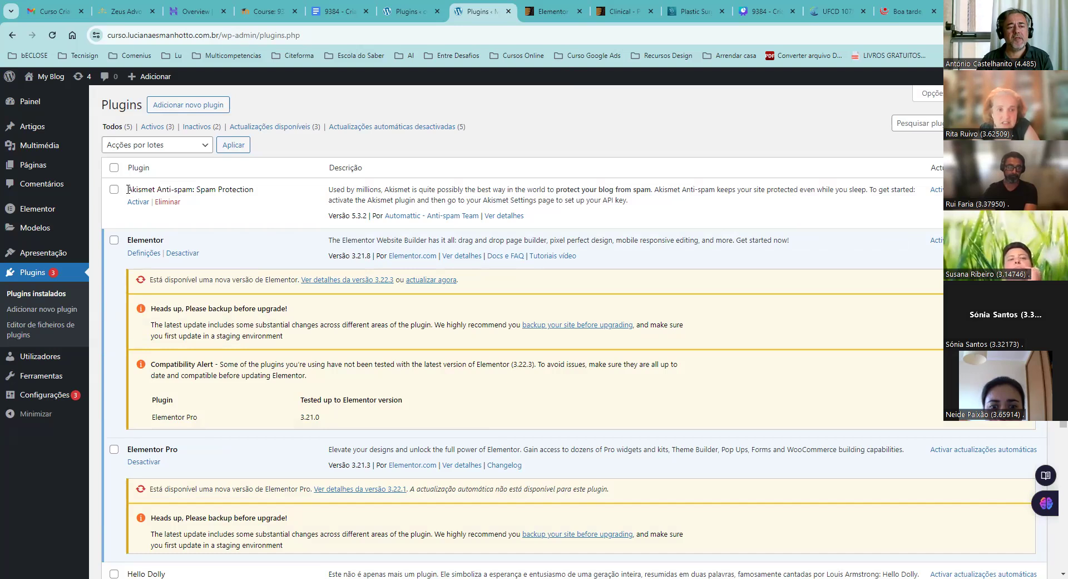
{"action": "left_click_drag", "start_coordinate": [127, 189], "coordinate": [249, 189]}
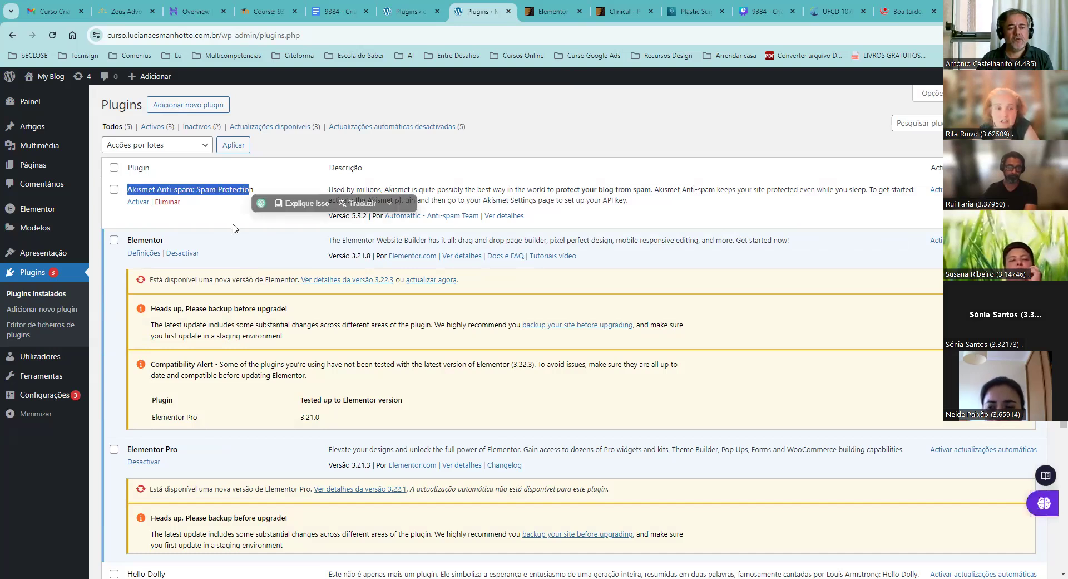
{"action": "scroll", "coordinate": [232, 229], "scroll_direction": "down", "scroll_amount": 4}
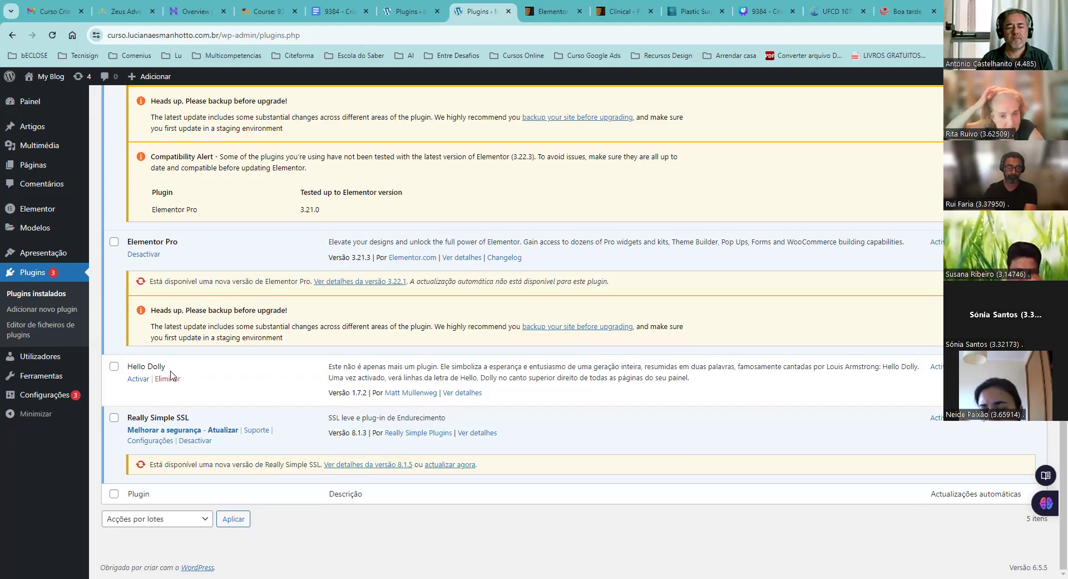
{"action": "scroll", "coordinate": [359, 351], "scroll_direction": "up", "scroll_amount": 4}
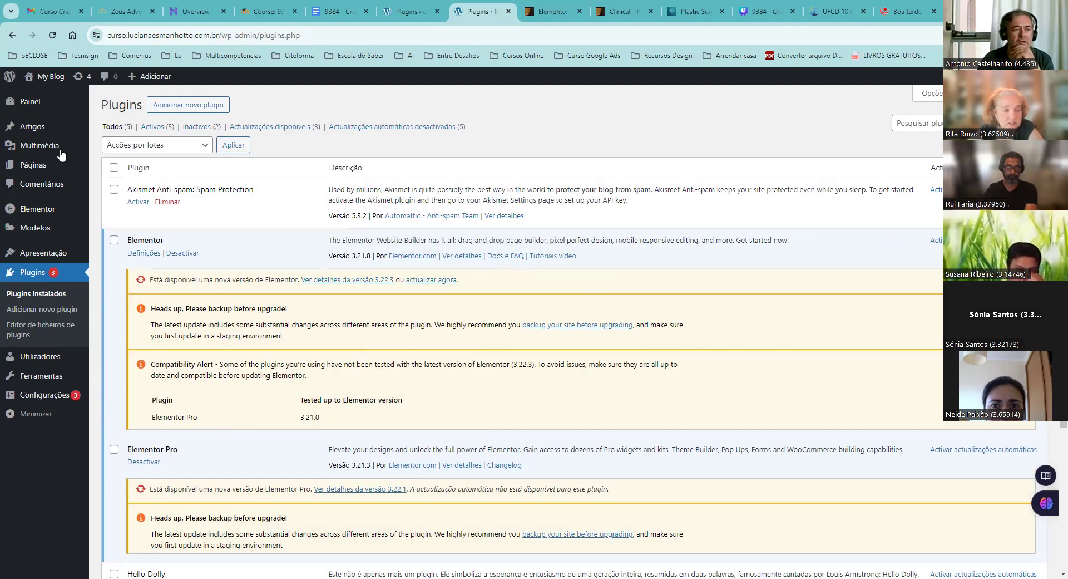
- Return to the online site's Painel, open its general settings (Geral) and look over the site identity fields
{"action": "left_click", "coordinate": [30, 103]}
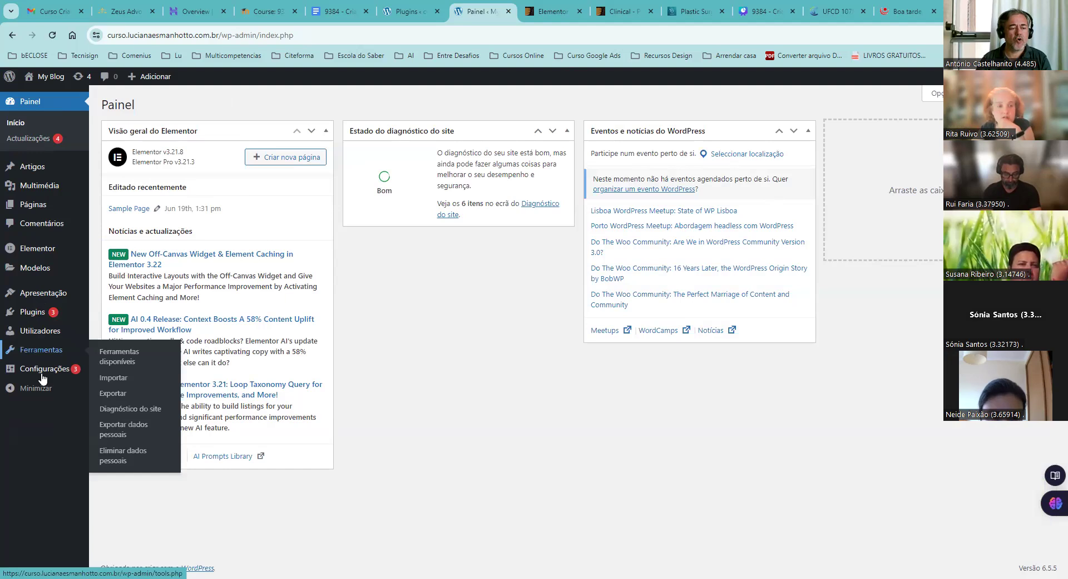
{"action": "mouse_move", "coordinate": [45, 375]}
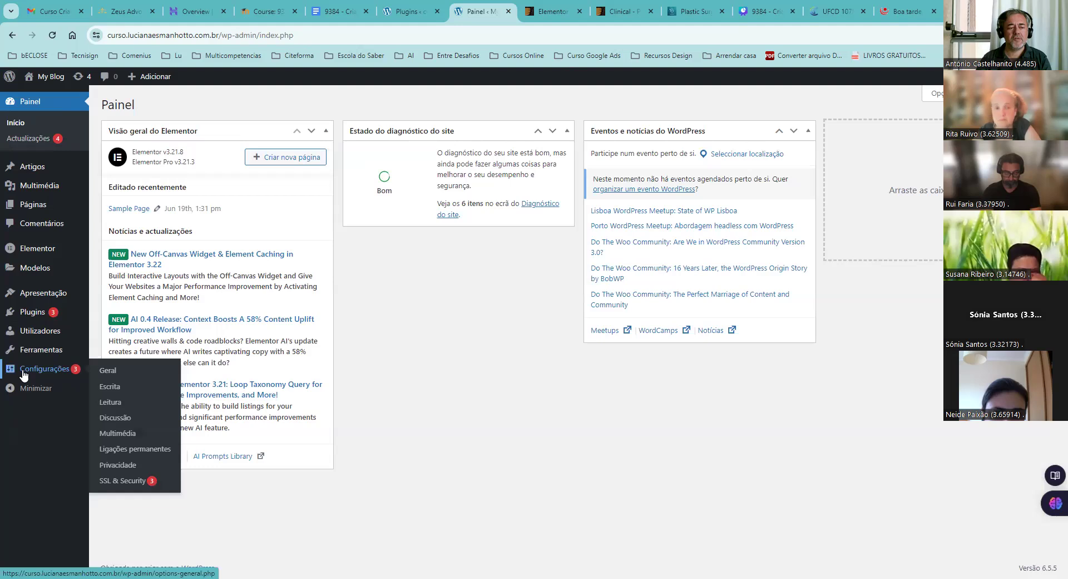
{"action": "left_click", "coordinate": [112, 376]}
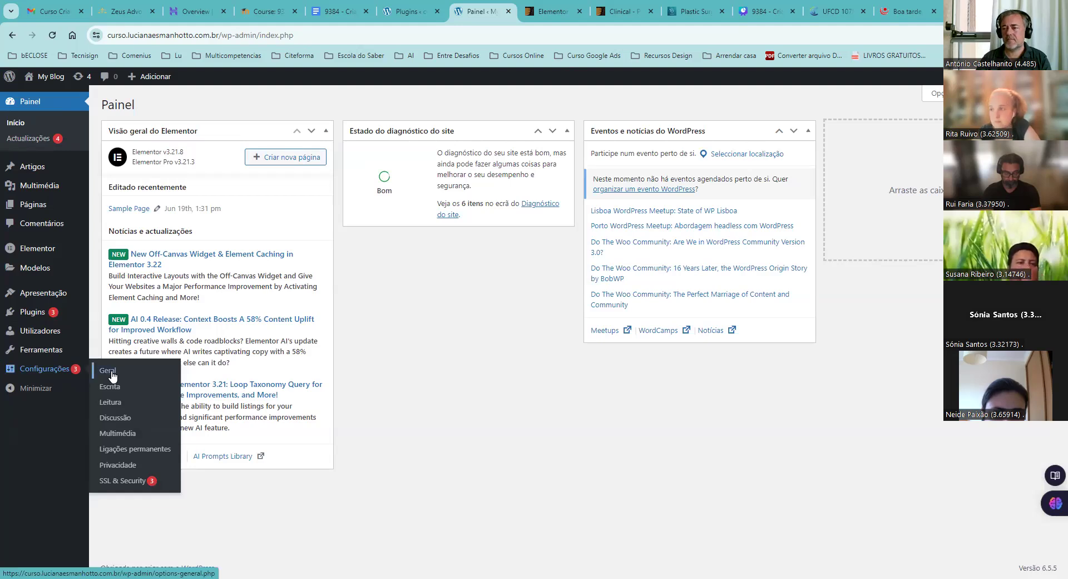
{"action": "left_click", "coordinate": [113, 376]}
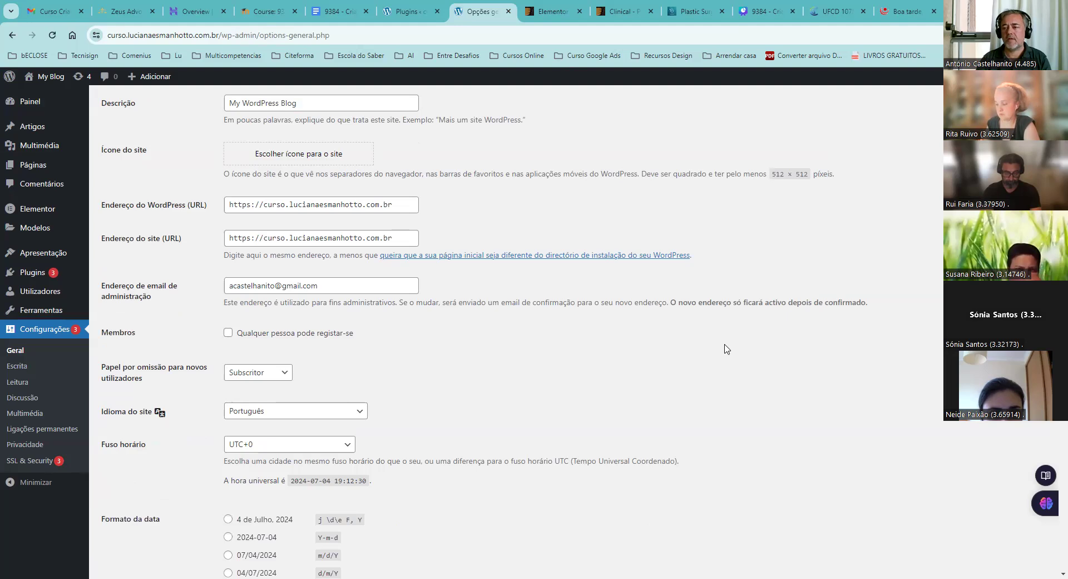
{"action": "scroll", "coordinate": [727, 349], "scroll_direction": "up", "scroll_amount": 2}
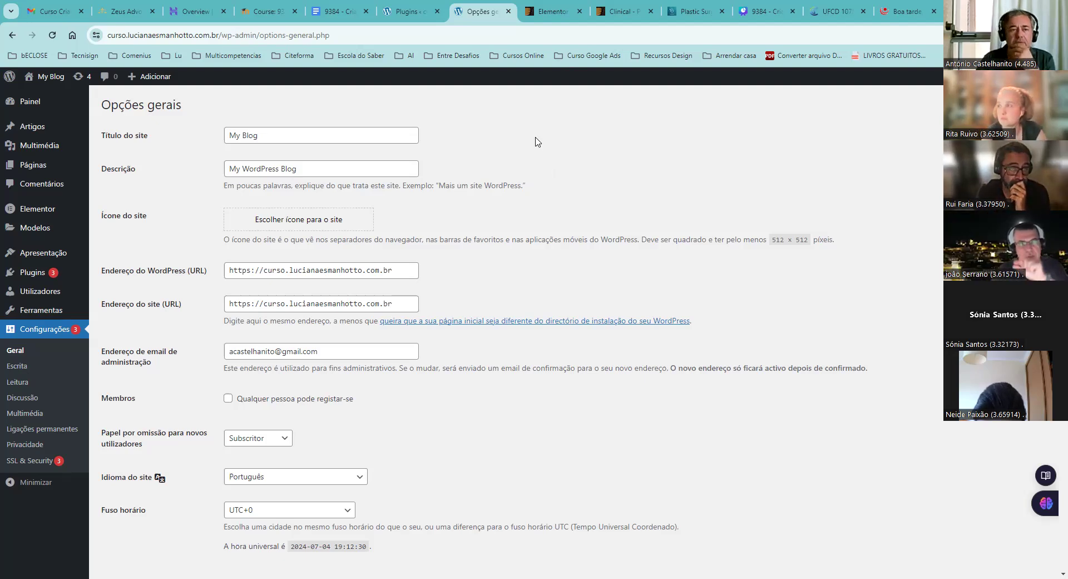
- View the Zeus Advogados example site, and return to the Descrição field in the online site's general settings
{"action": "left_click", "coordinate": [121, 14]}
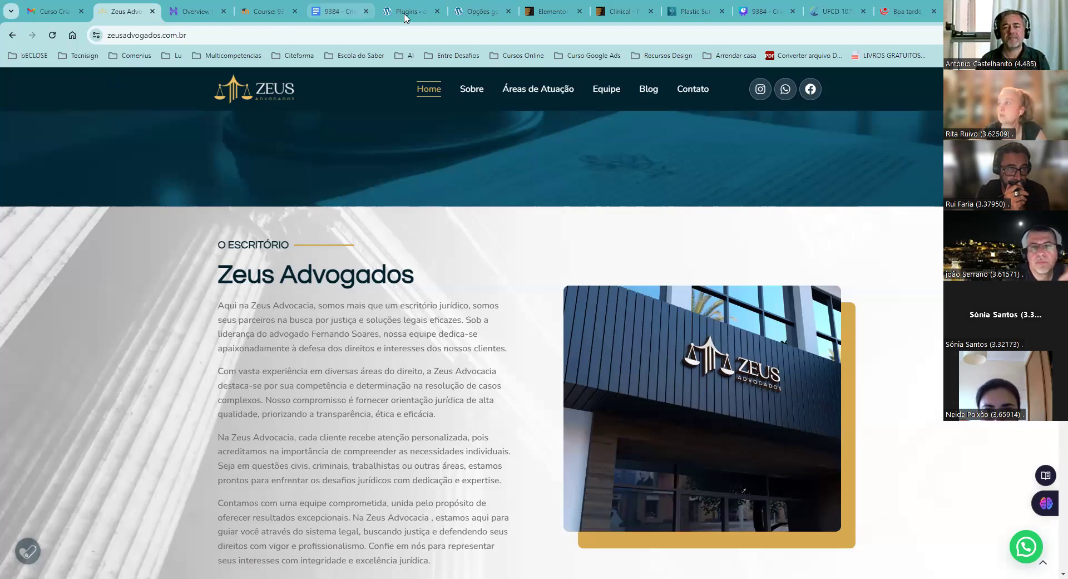
{"action": "left_click", "coordinate": [468, 12]}
{"action": "left_click", "coordinate": [305, 167]}
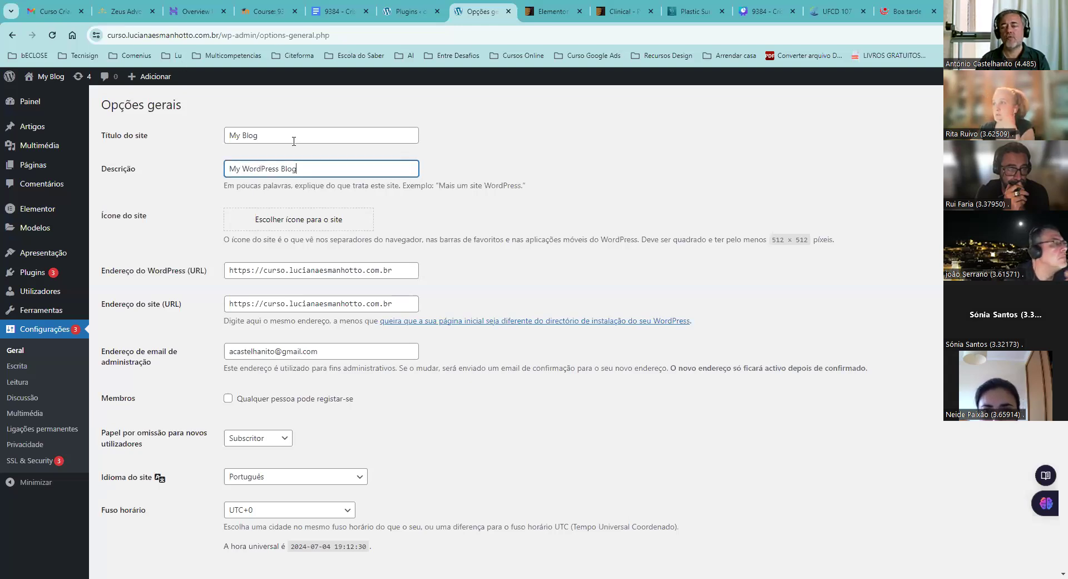
{"action": "left_click", "coordinate": [258, 152]}
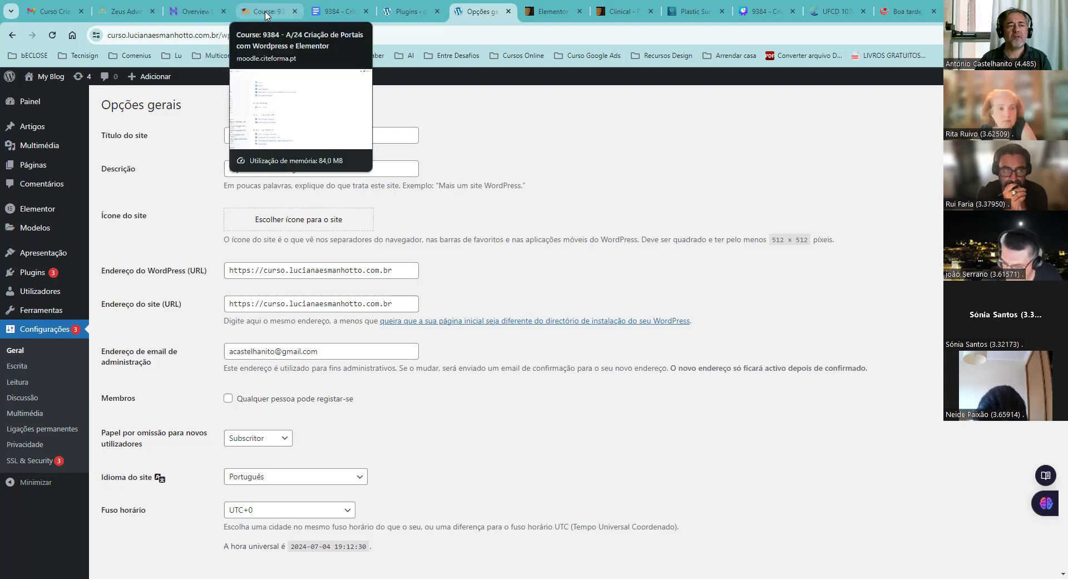
- Examine the Zeus Advogados site's page title and homepage header, and return to Opções gerais
{"action": "left_click", "coordinate": [111, 16]}
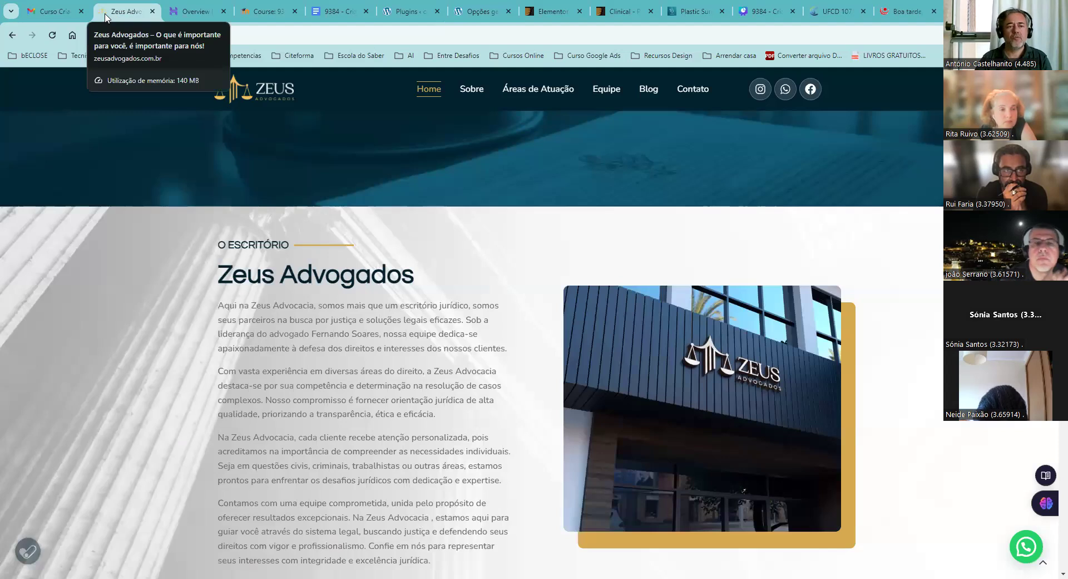
{"action": "scroll", "coordinate": [218, 148], "scroll_direction": "up", "scroll_amount": 4}
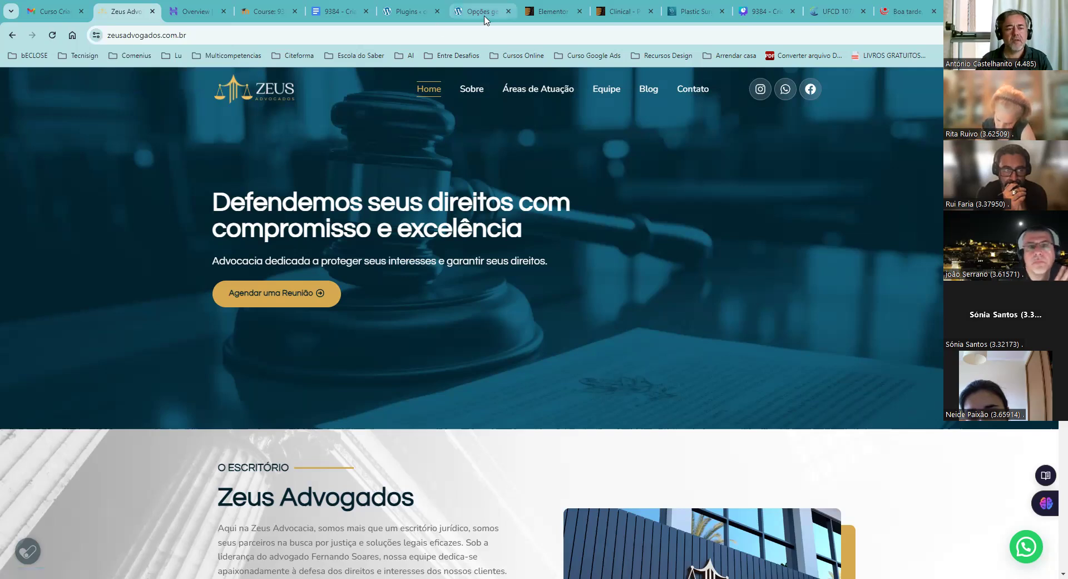
{"action": "key", "text": "ctrl+7"}
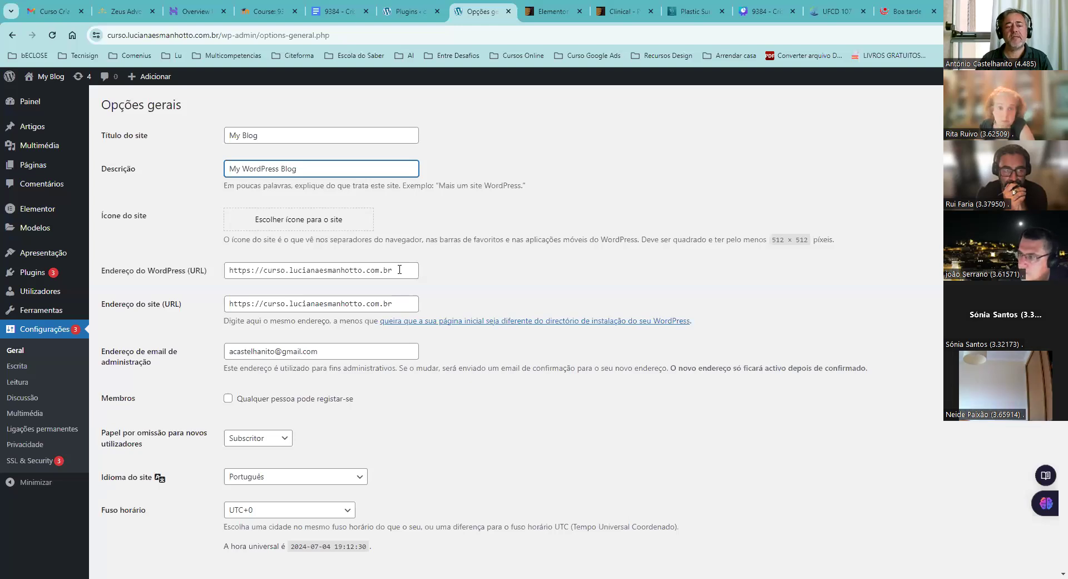
- Review the general settings from the WordPress address through membership, default role, language and time zone to the date and time formats
{"action": "key", "text": "Tab"}
{"action": "key", "text": "Tab"}
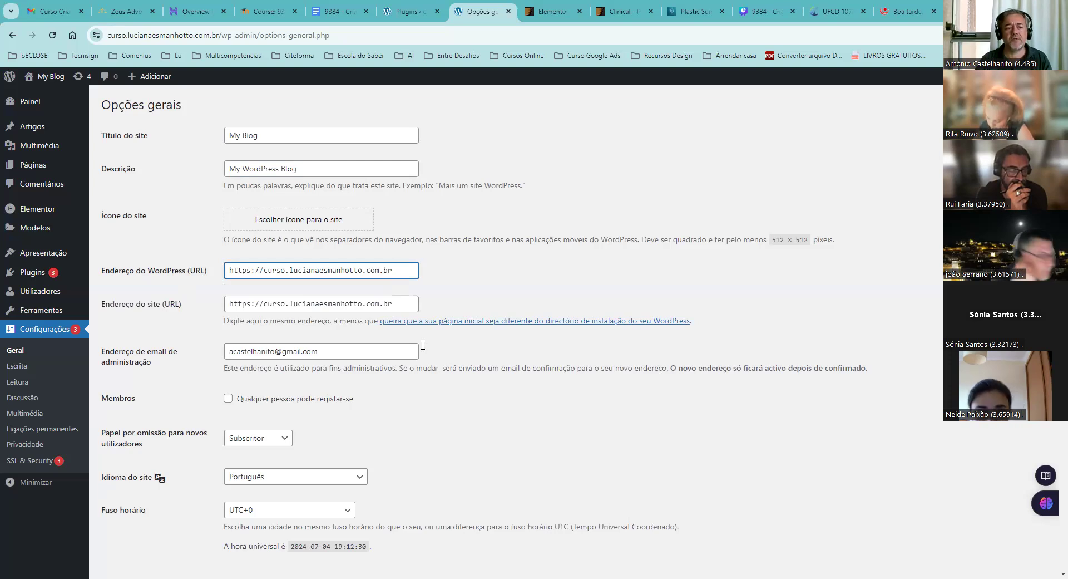
{"action": "left_click", "coordinate": [576, 200]}
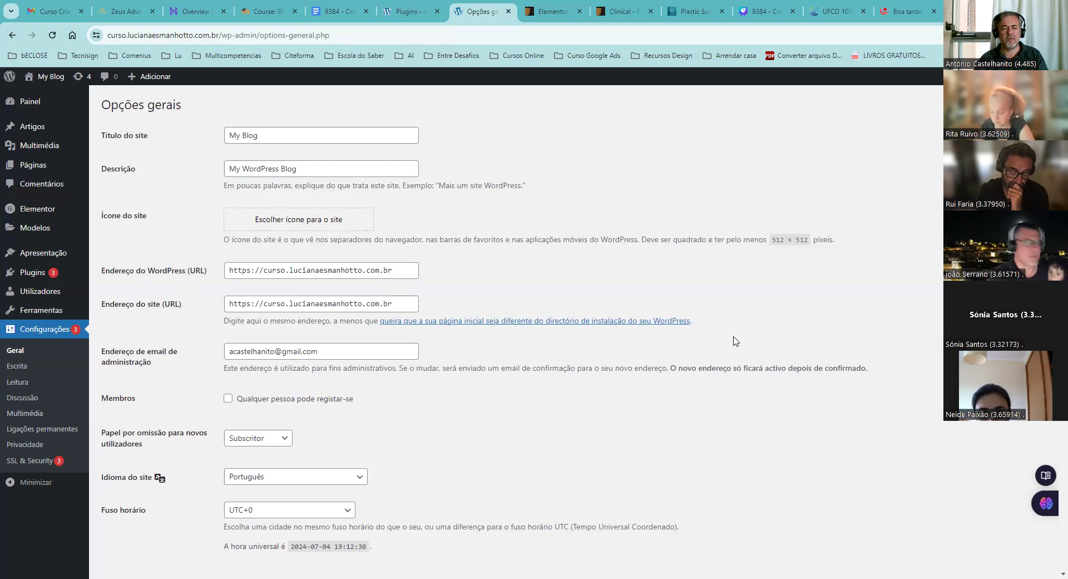
{"action": "scroll", "coordinate": [737, 341], "scroll_direction": "down", "scroll_amount": 1}
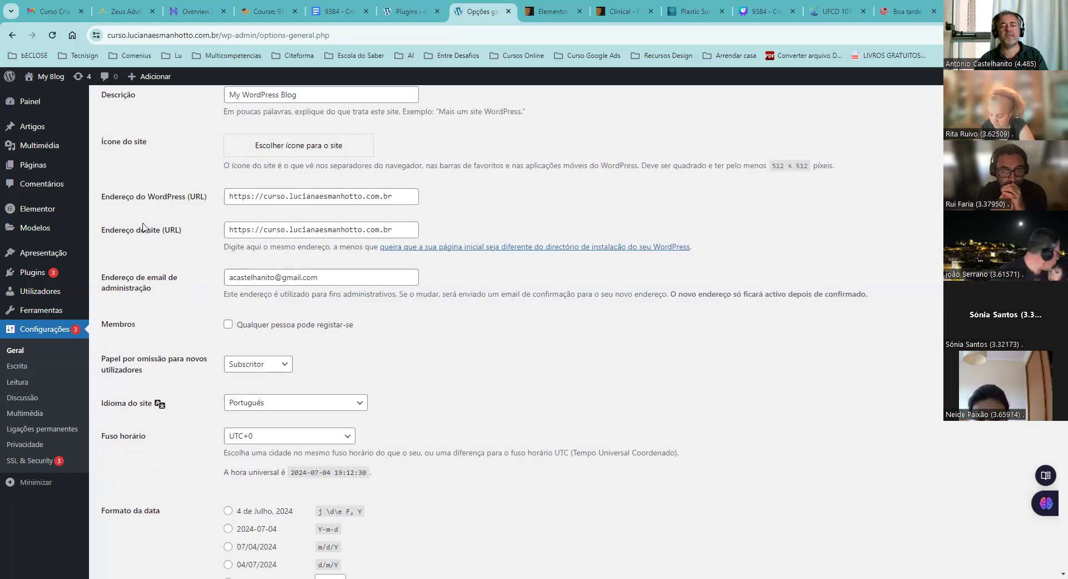
{"action": "scroll", "coordinate": [143, 227], "scroll_direction": "down", "scroll_amount": 1}
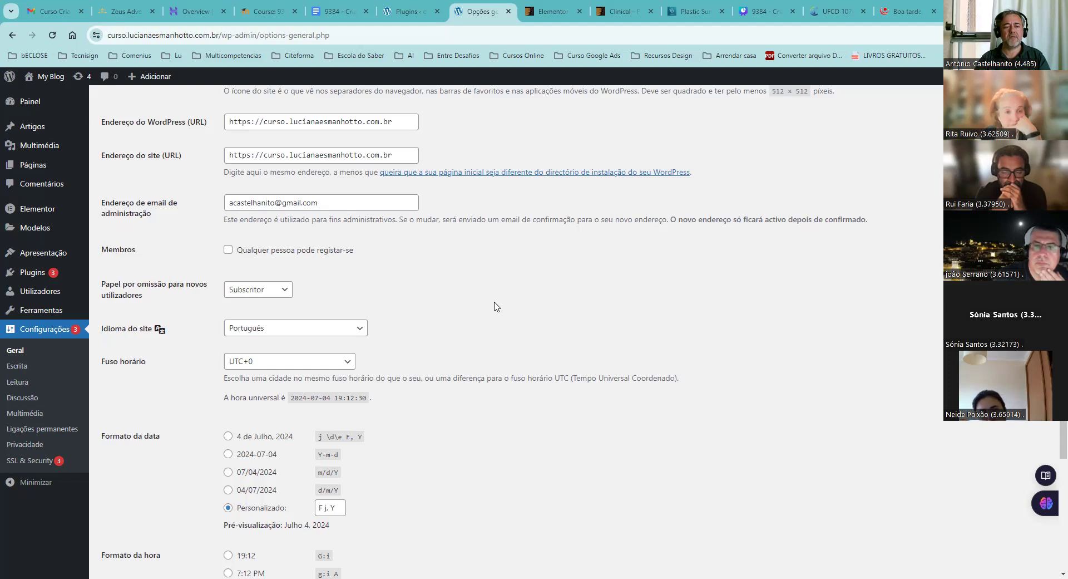
{"action": "scroll", "coordinate": [496, 307], "scroll_direction": "down", "scroll_amount": 1}
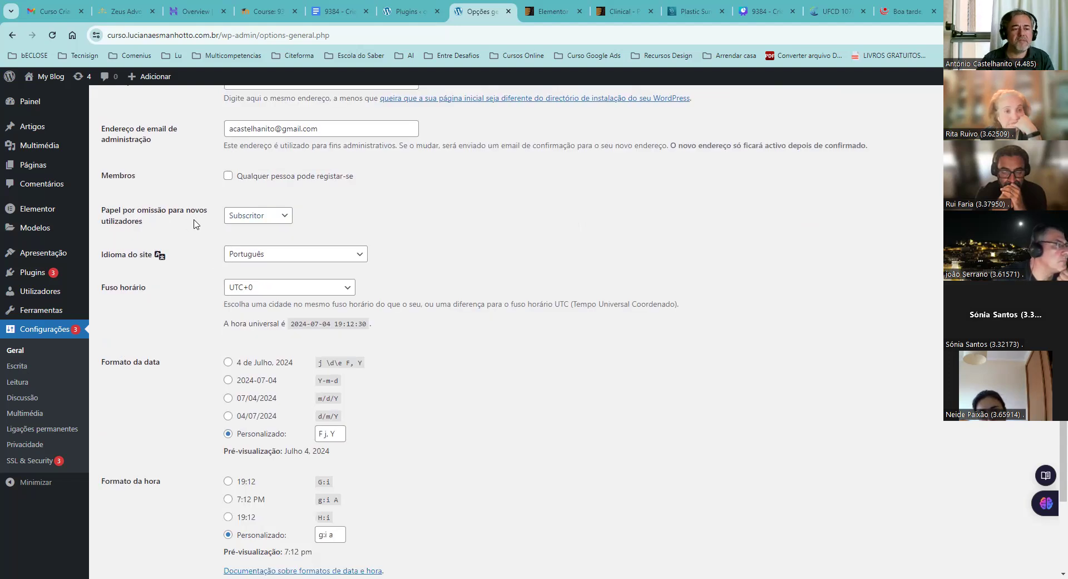
- View the default user role choices, and open the Site Language list in the local site's General Settings
{"action": "left_click", "coordinate": [270, 219]}
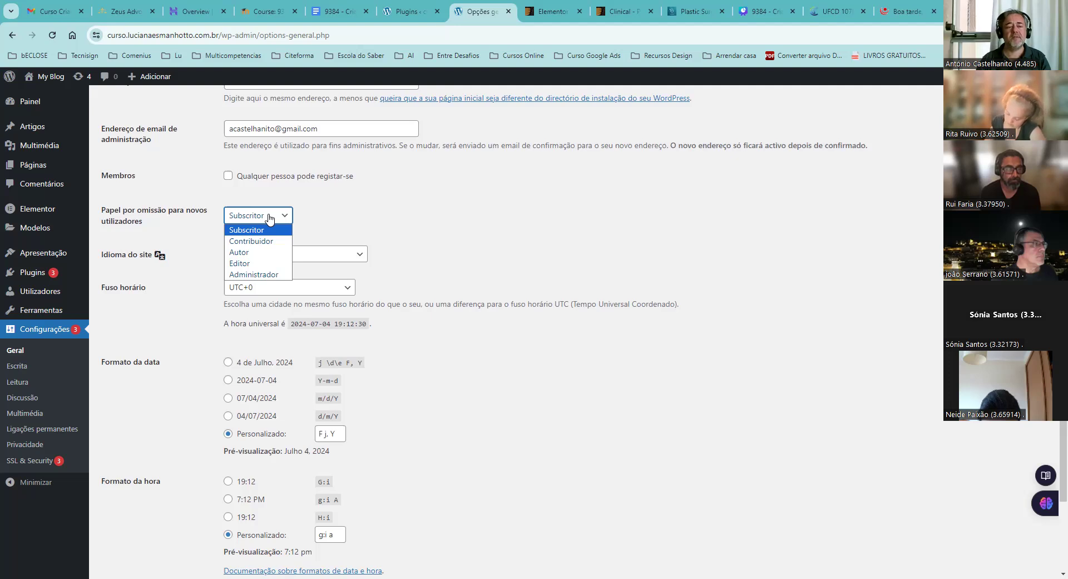
{"action": "left_click", "coordinate": [144, 269]}
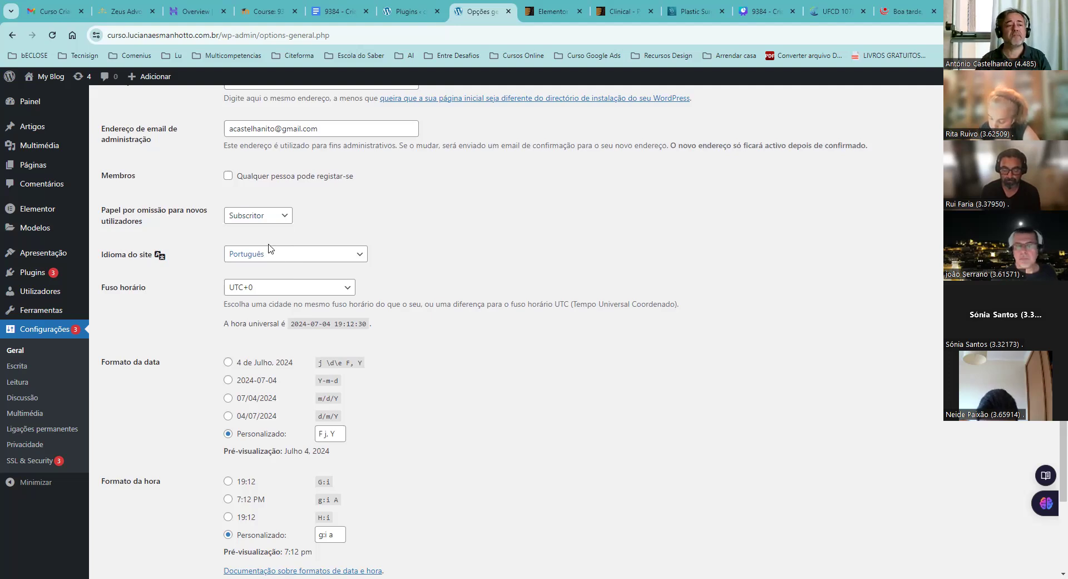
{"action": "key", "text": "ctrl+shift+Tab"}
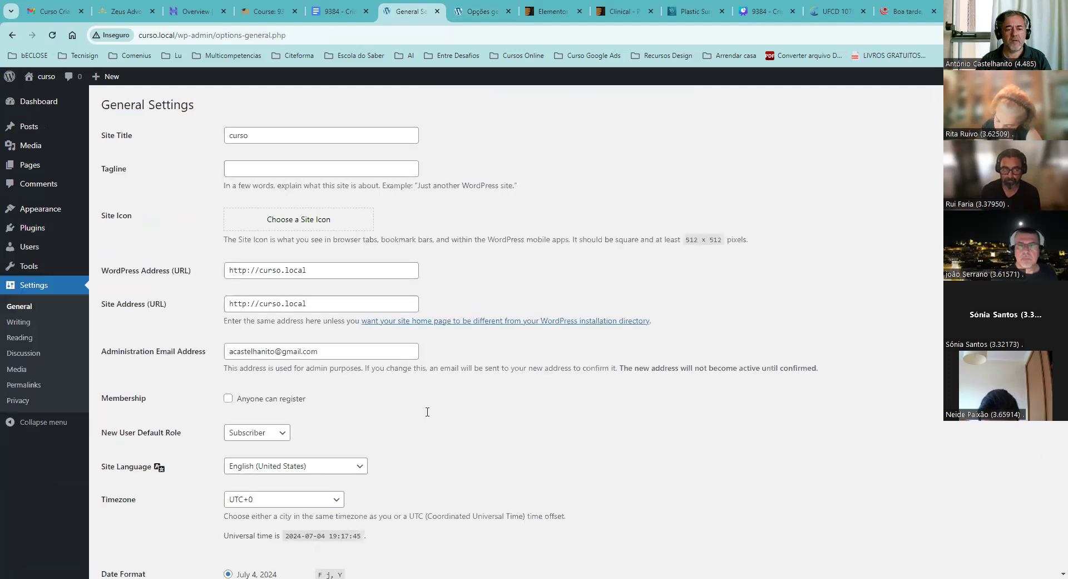
{"action": "scroll", "coordinate": [262, 278], "scroll_direction": "down", "scroll_amount": 3}
{"action": "scroll", "coordinate": [259, 265], "scroll_direction": "down", "scroll_amount": 1}
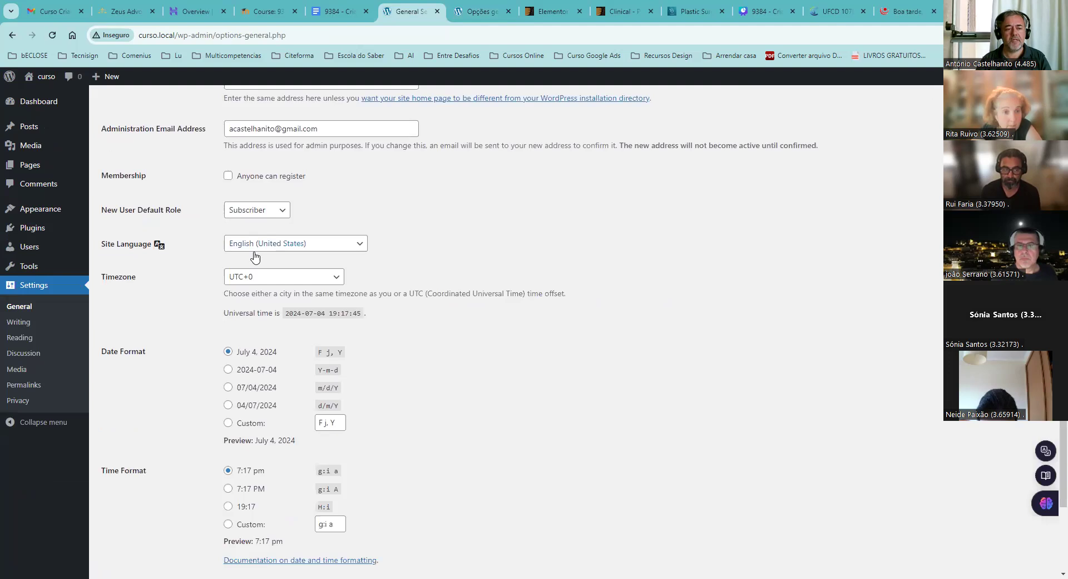
{"action": "left_click", "coordinate": [271, 249]}
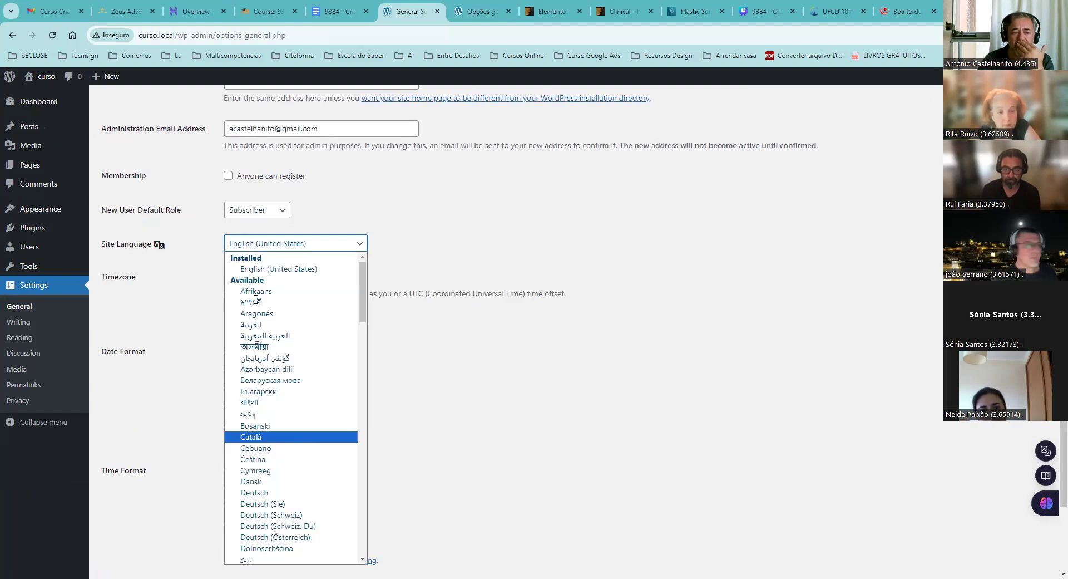
- Return to the online site's general settings and view the Fuso horário choices, leaving the time zone as it is
{"action": "left_click", "coordinate": [478, 11]}
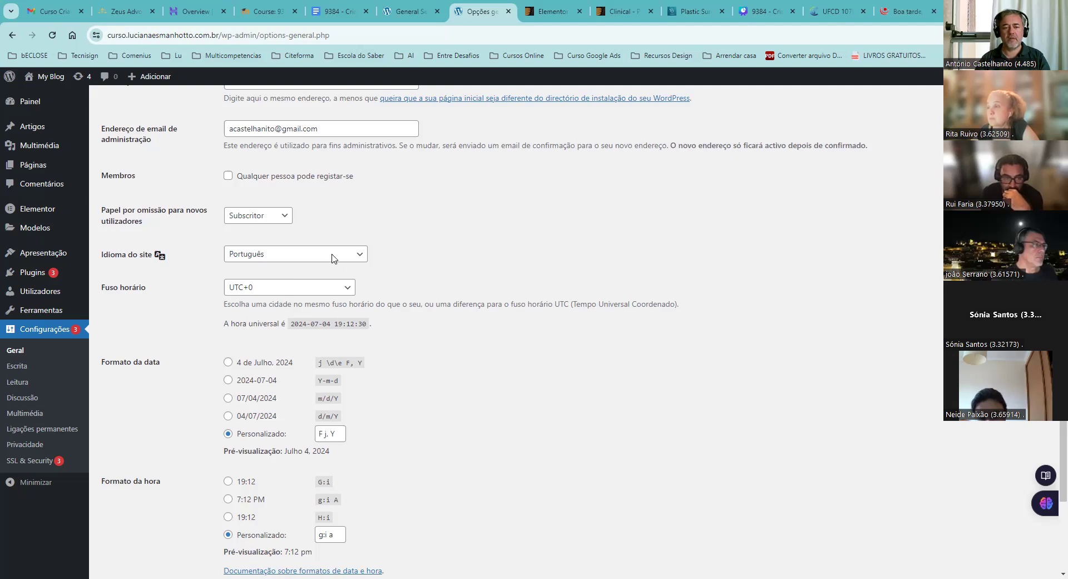
{"action": "scroll", "coordinate": [351, 257], "scroll_direction": "down", "scroll_amount": 1}
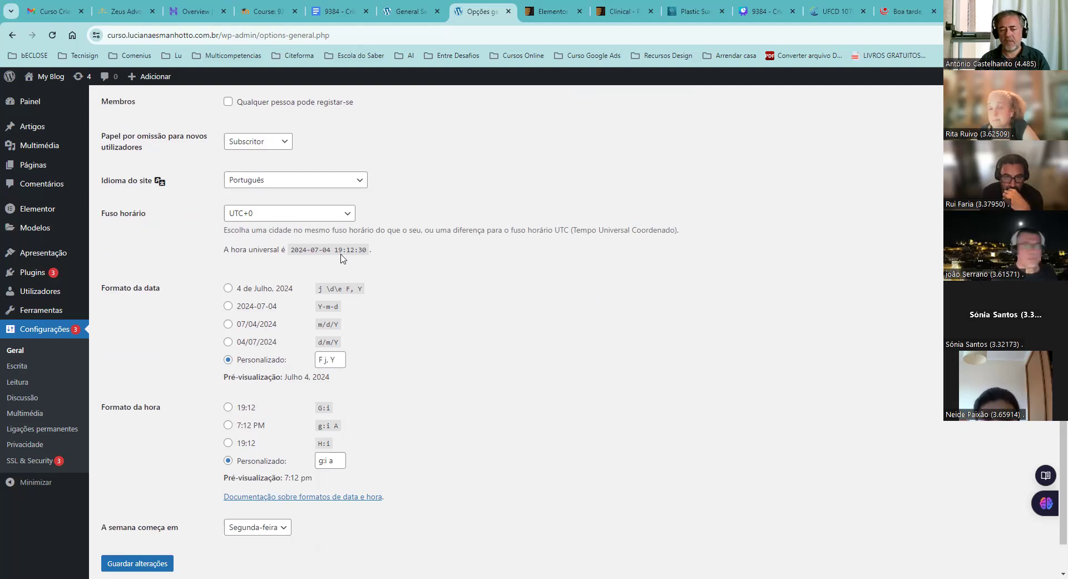
{"action": "left_click", "coordinate": [245, 213]}
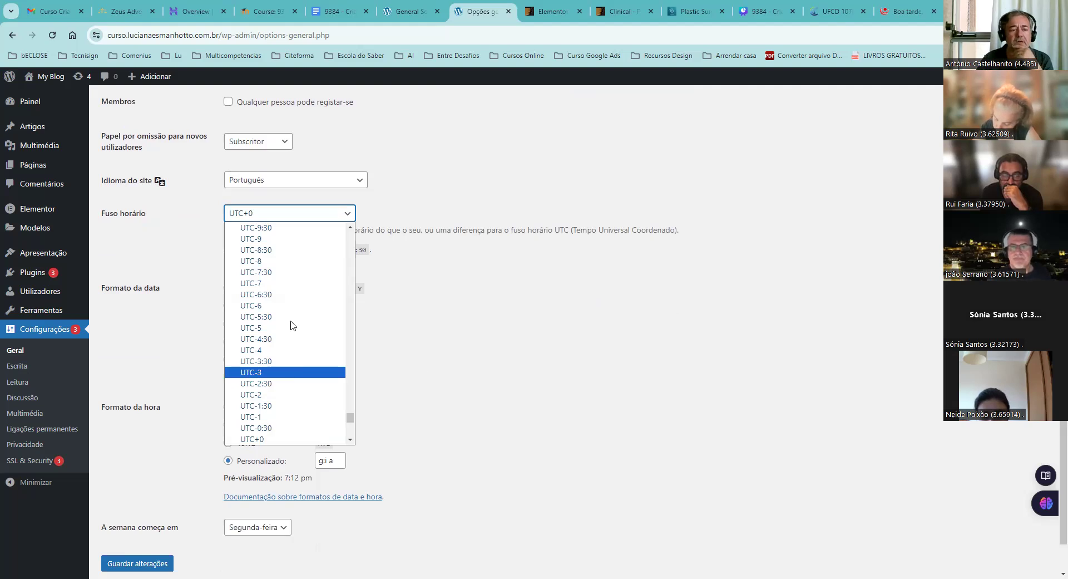
{"action": "key", "text": "Escape"}
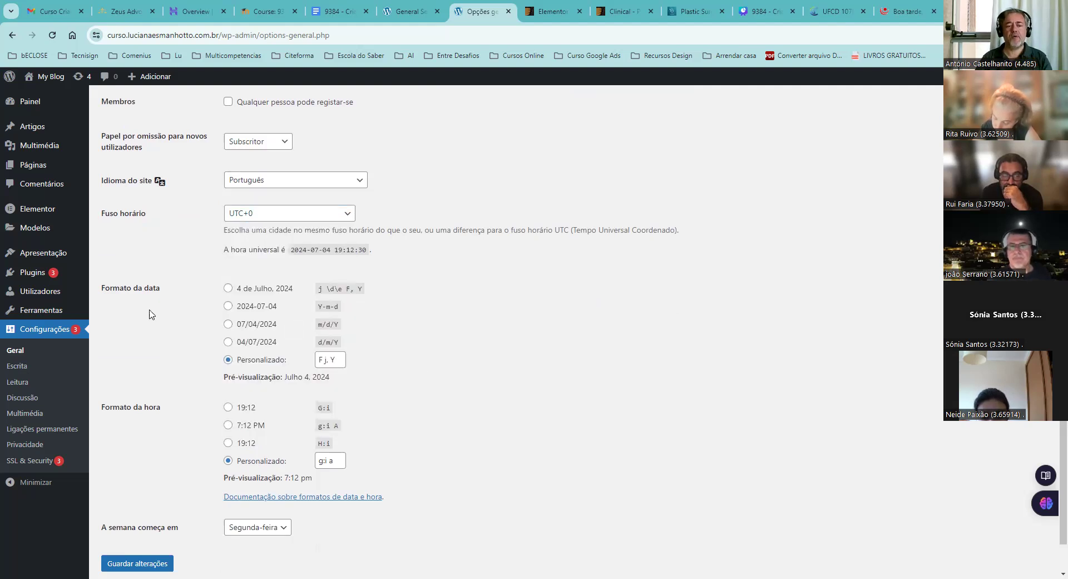
- Set the date format to d/m/Y and the time format to H:i, and save the general settings
{"action": "left_click", "coordinate": [229, 343]}
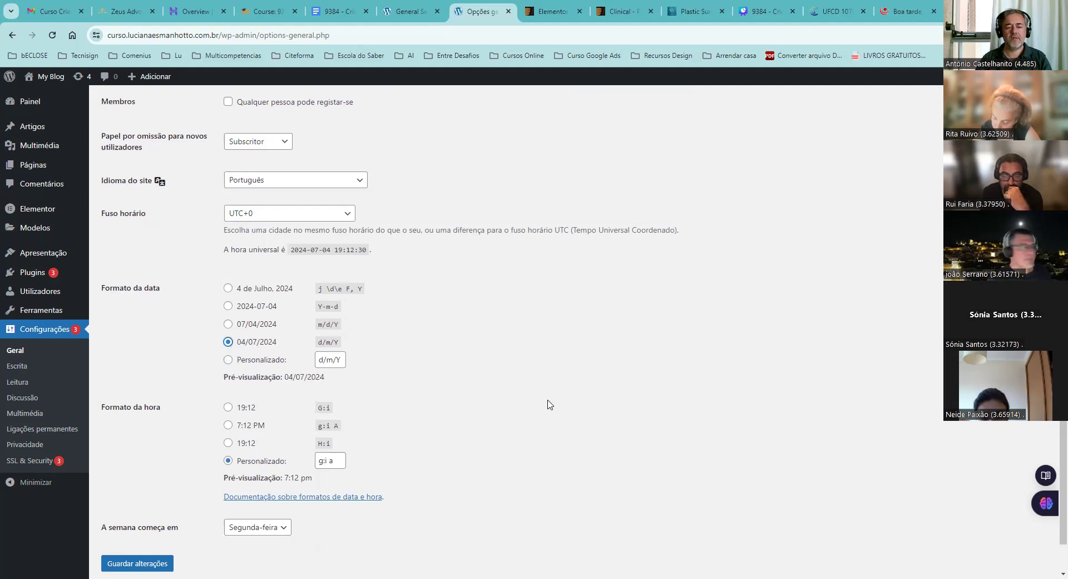
{"action": "scroll", "coordinate": [483, 370], "scroll_direction": "down", "scroll_amount": 1}
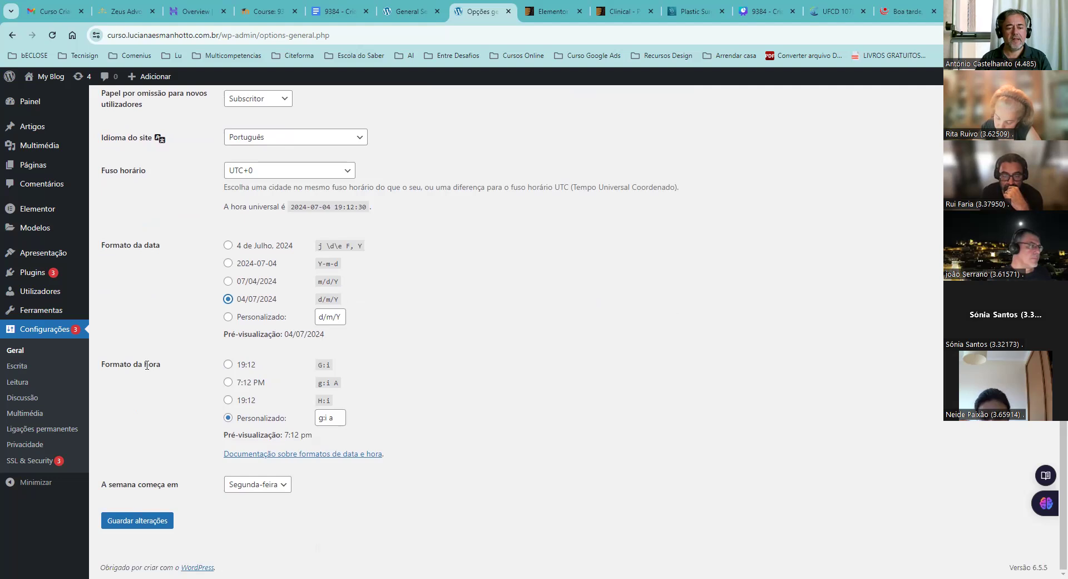
{"action": "left_click", "coordinate": [228, 400]}
{"action": "key", "text": "Up"}
{"action": "key", "text": "Down"}
{"action": "left_click", "coordinate": [474, 396]}
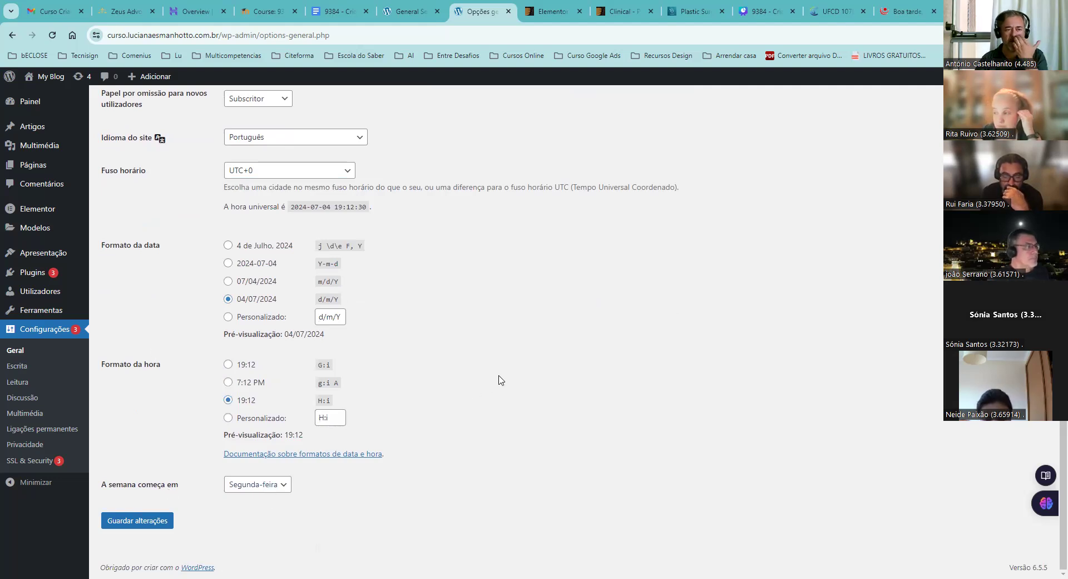
{"action": "scroll", "coordinate": [500, 380], "scroll_direction": "up", "scroll_amount": 6}
{"action": "scroll", "coordinate": [500, 379], "scroll_direction": "down", "scroll_amount": 6}
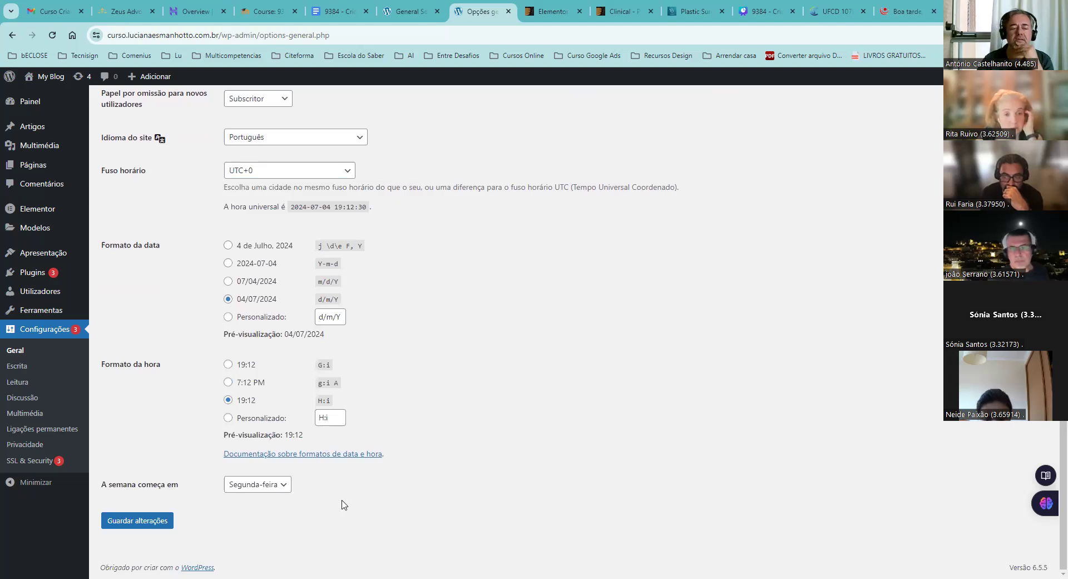
{"action": "left_click", "coordinate": [143, 522]}
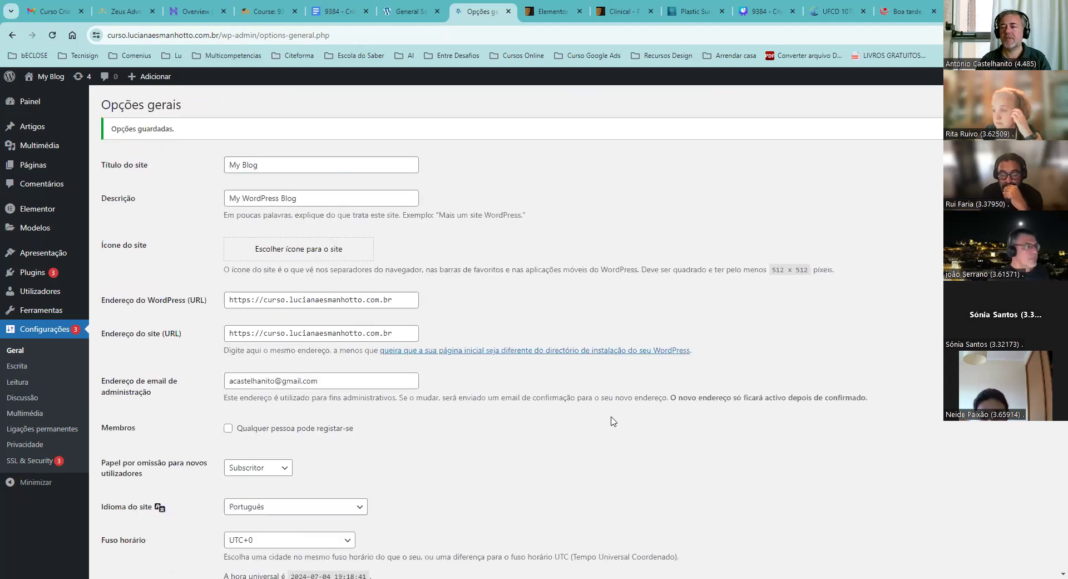
- Review the saved general settings, and open the Escrita settings to look at the default article category and format options
{"action": "scroll", "coordinate": [612, 422], "scroll_direction": "down", "scroll_amount": 7}
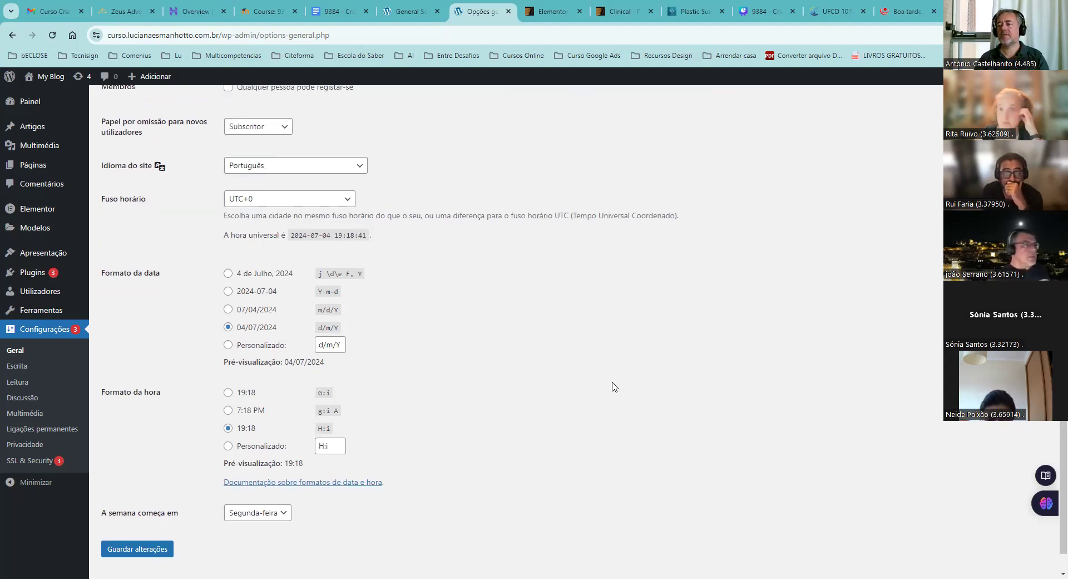
{"action": "scroll", "coordinate": [614, 386], "scroll_direction": "up", "scroll_amount": 1}
{"action": "scroll", "coordinate": [615, 386], "scroll_direction": "down", "scroll_amount": 1}
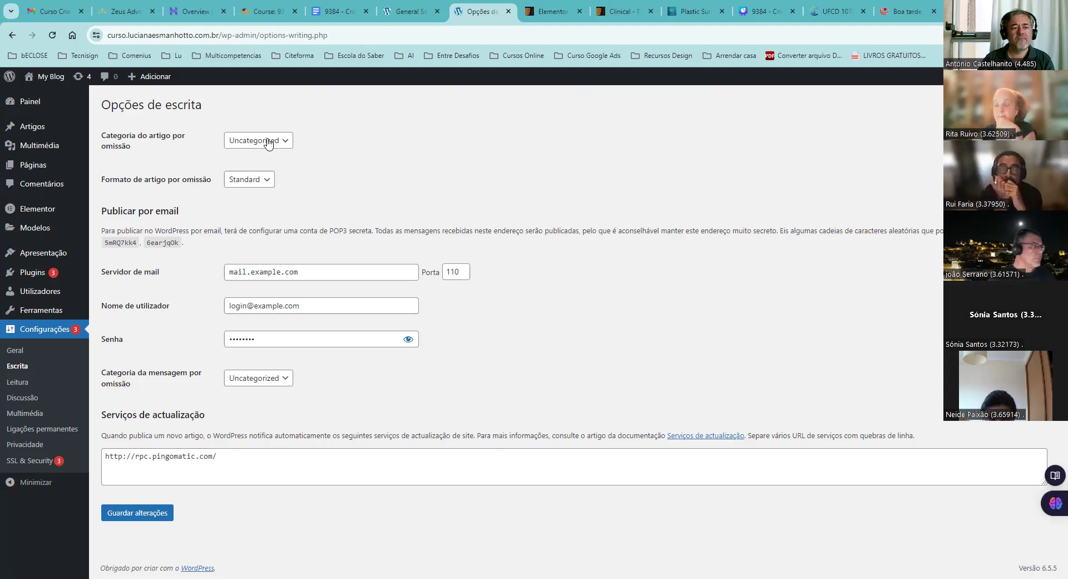
{"action": "left_click", "coordinate": [232, 171]}
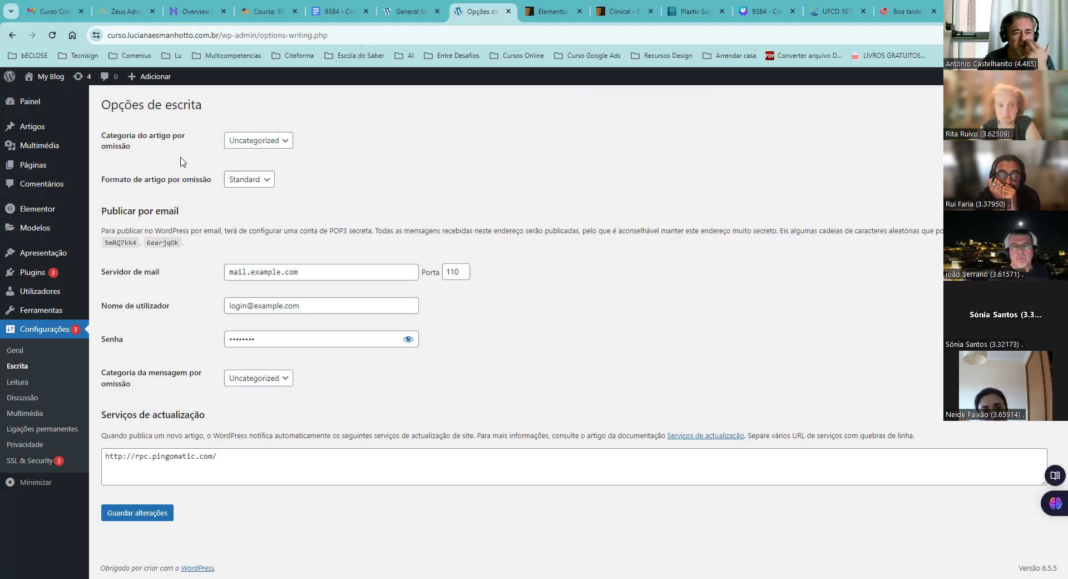
{"action": "left_click", "coordinate": [255, 144]}
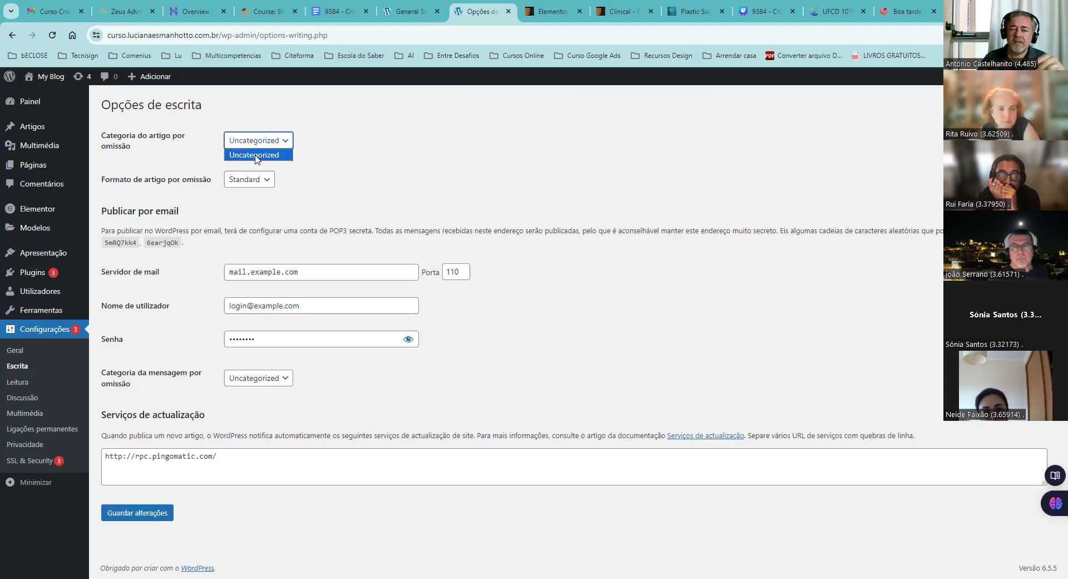
{"action": "left_click", "coordinate": [391, 165]}
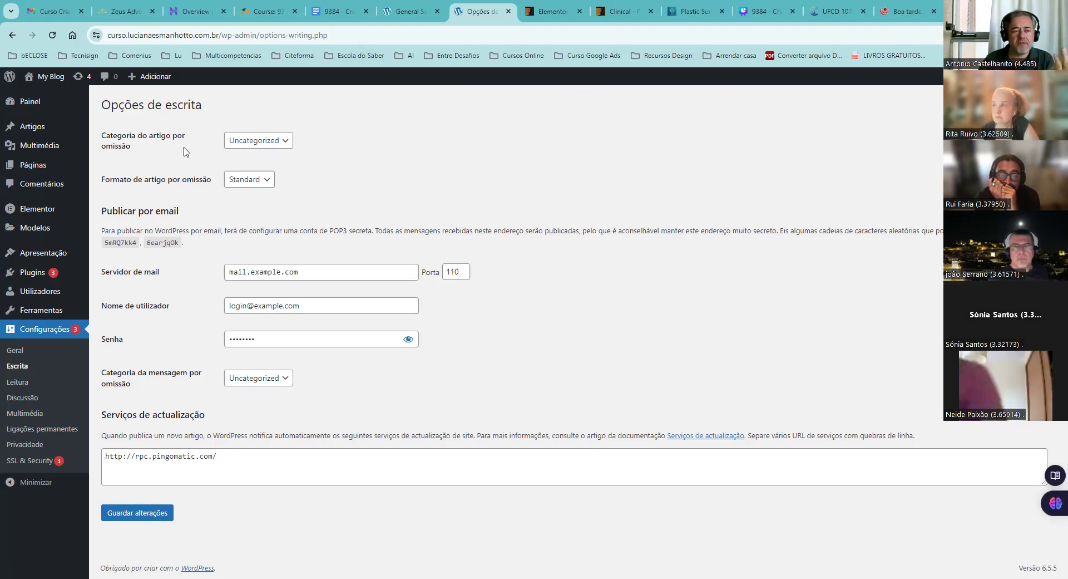
{"action": "left_click", "coordinate": [243, 145]}
{"action": "left_click", "coordinate": [168, 151]}
- Open the Leitura settings, view the Zeus Advogados homepage as an example, and return to the reading settings
{"action": "left_click", "coordinate": [18, 384]}
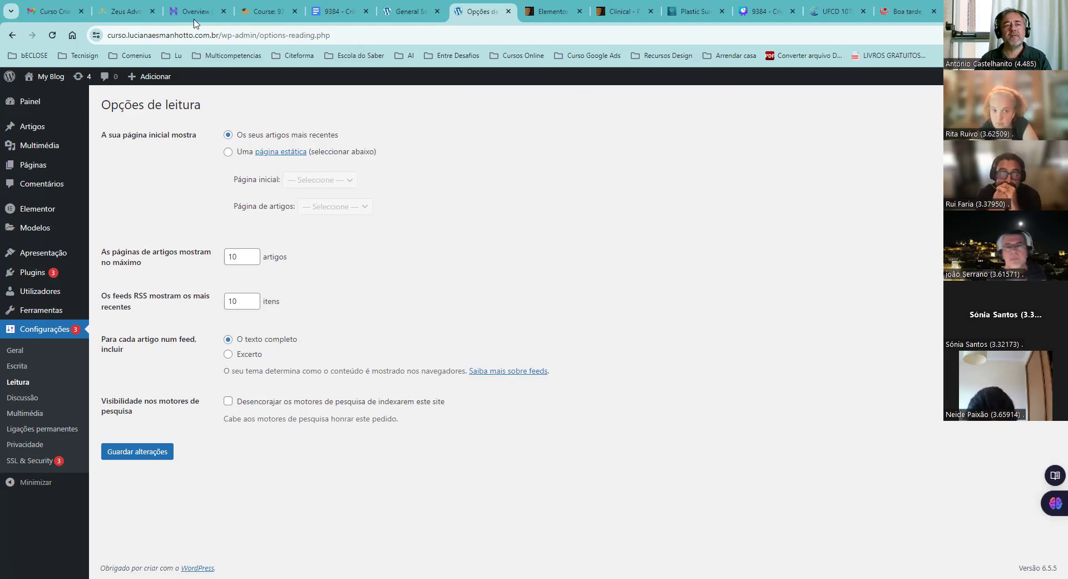
{"action": "key", "text": "ctrl+2"}
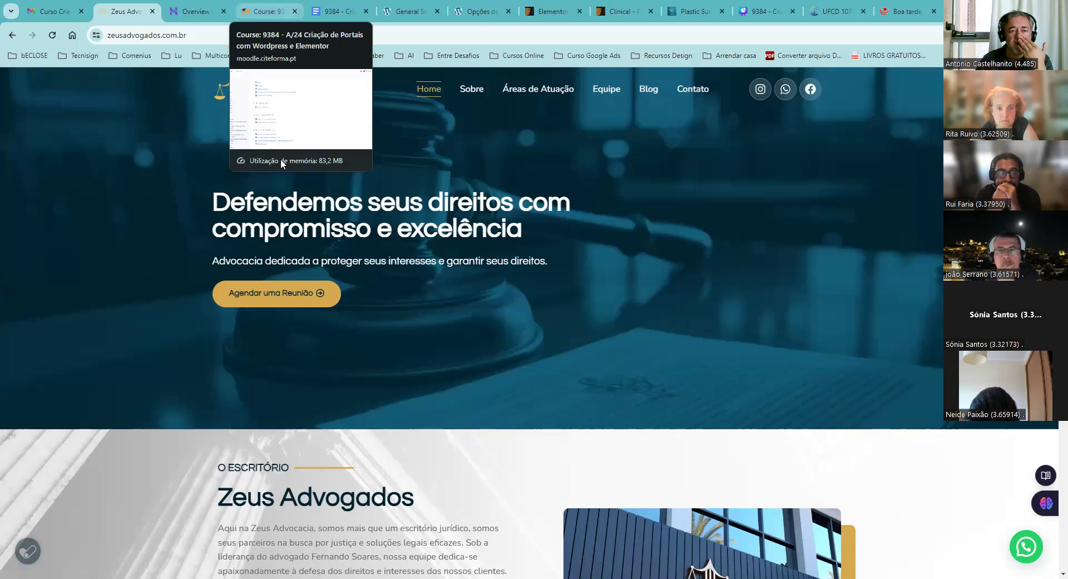
{"action": "key", "text": "ctrl+7"}
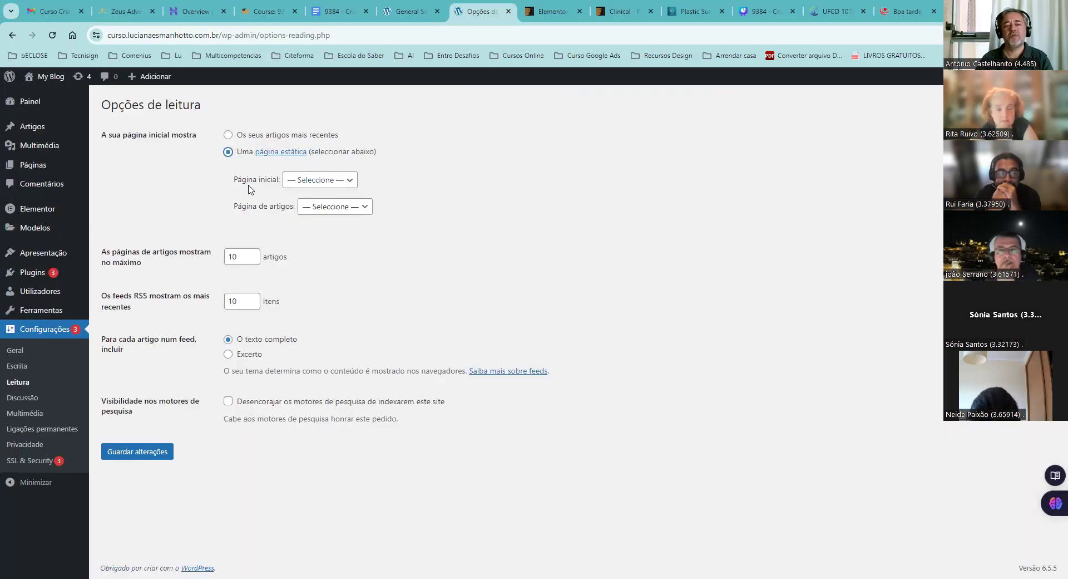
- Try a static page as homepage, browsing the Página inicial and Página de artigos choices, and restore Os seus artigos mais recentes
{"action": "left_click", "coordinate": [326, 183]}
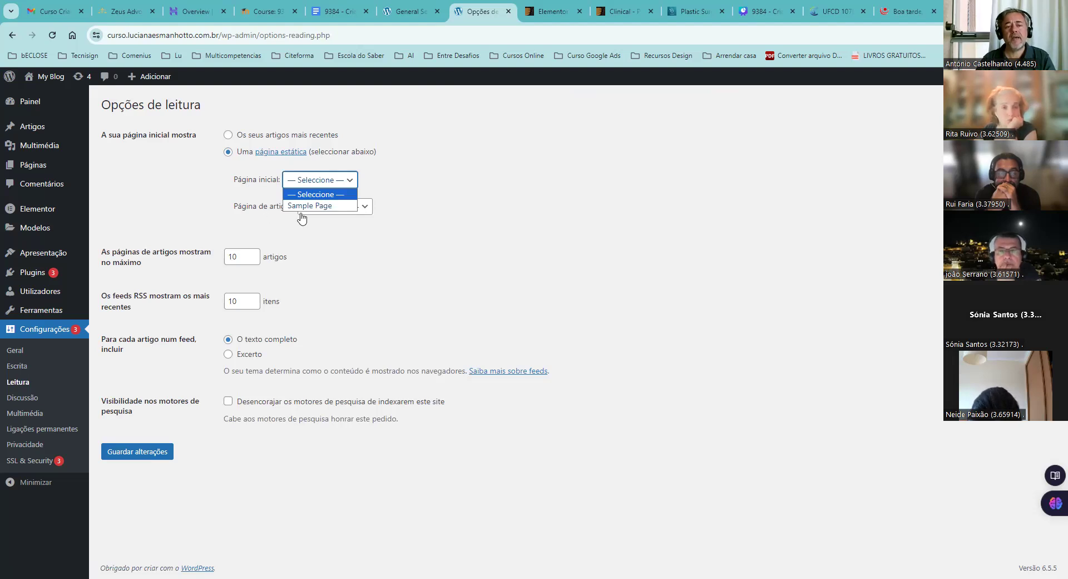
{"action": "left_click", "coordinate": [331, 214]}
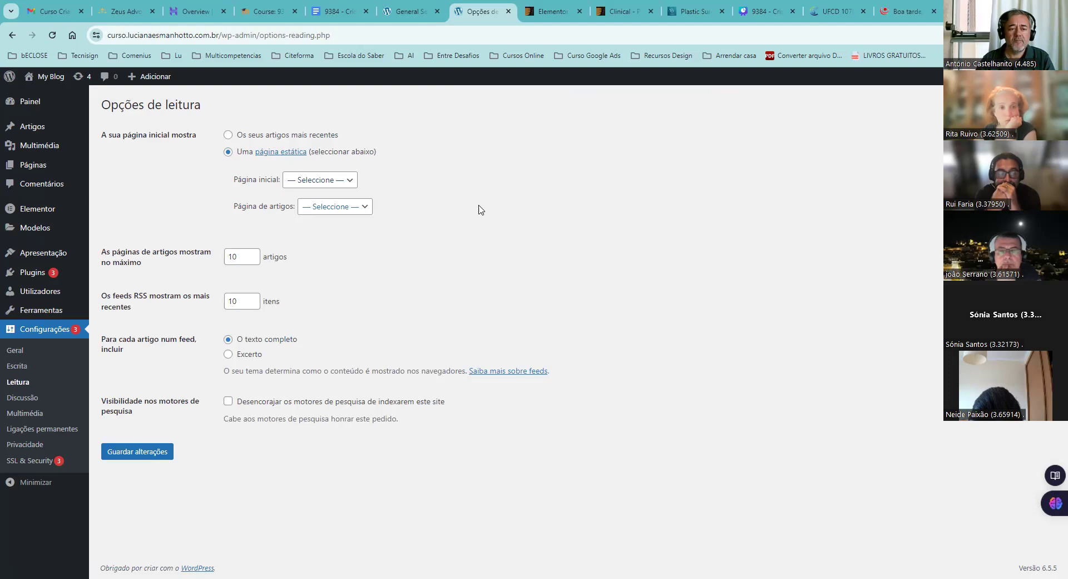
{"action": "key", "text": "space"}
{"action": "left_click", "coordinate": [306, 182]}
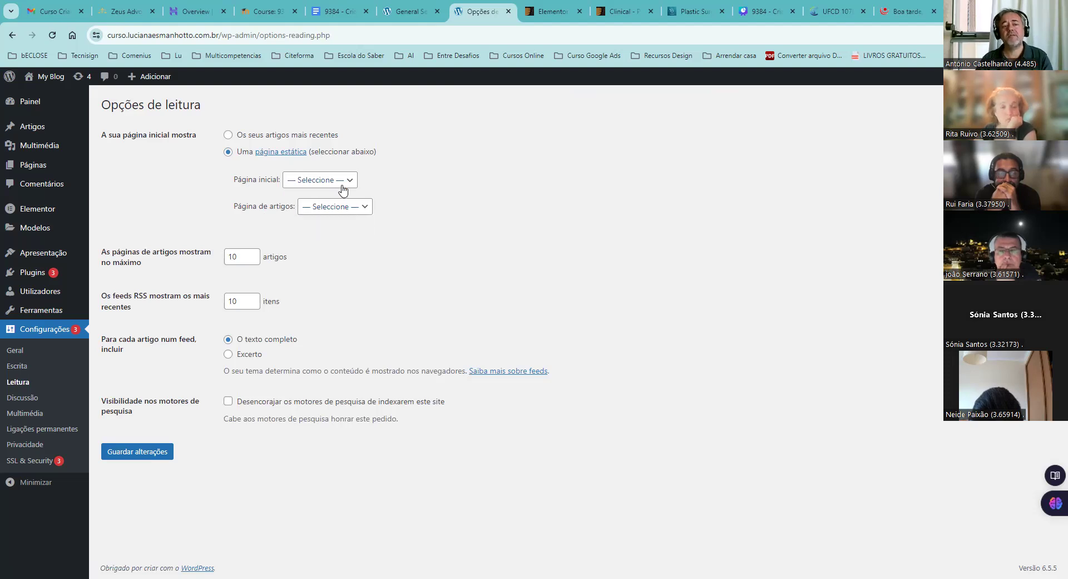
{"action": "left_click", "coordinate": [315, 181]}
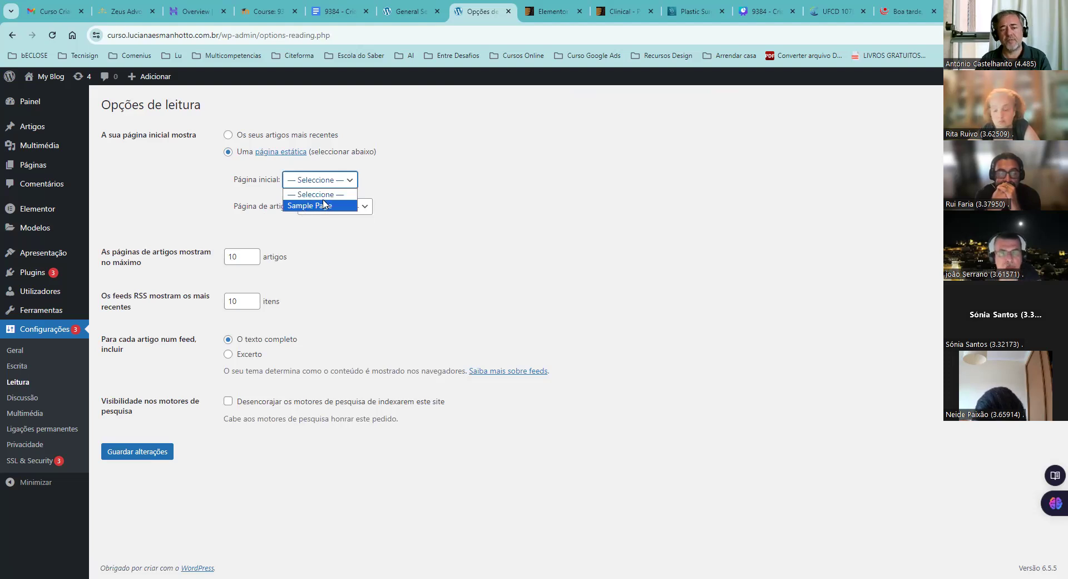
{"action": "key", "text": "Up"}
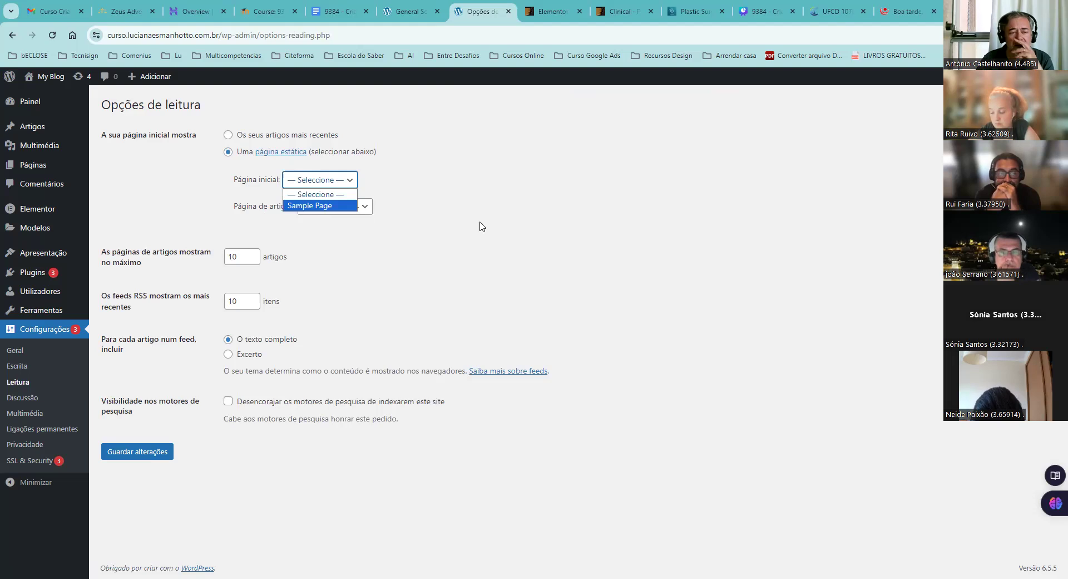
{"action": "left_click", "coordinate": [315, 211]}
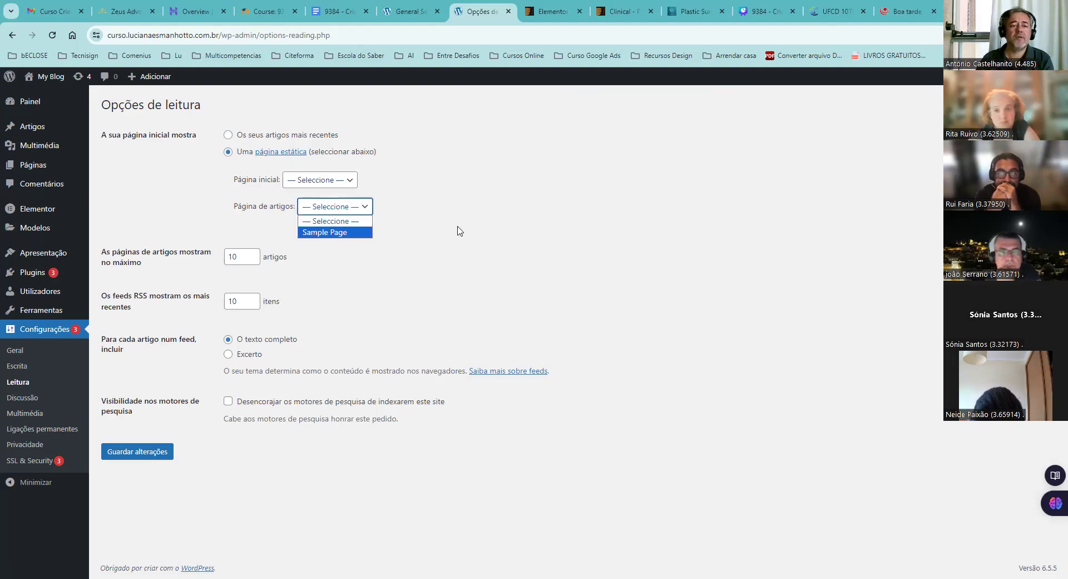
{"action": "left_click", "coordinate": [230, 139]}
{"action": "left_click", "coordinate": [229, 136]}
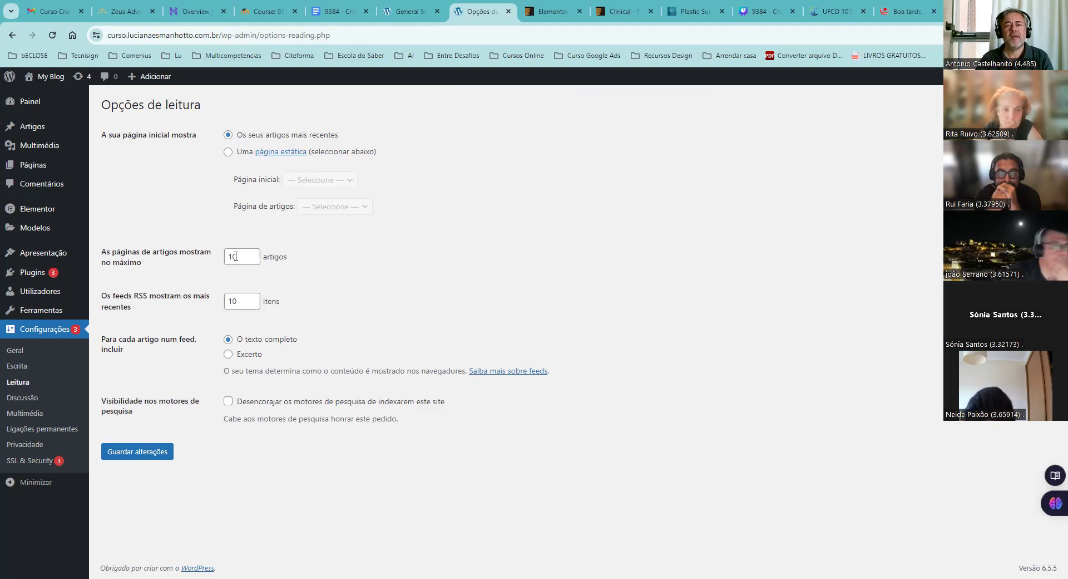
- Open the Zeus Advogados site's Blog page and examine how its articles are listed
{"action": "left_click", "coordinate": [124, 13]}
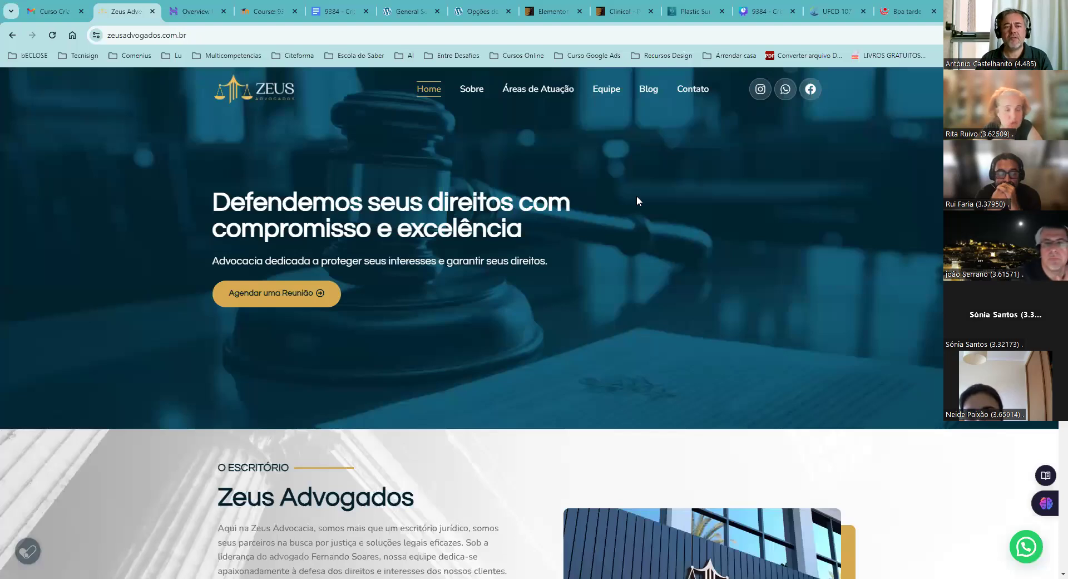
{"action": "left_click", "coordinate": [648, 93]}
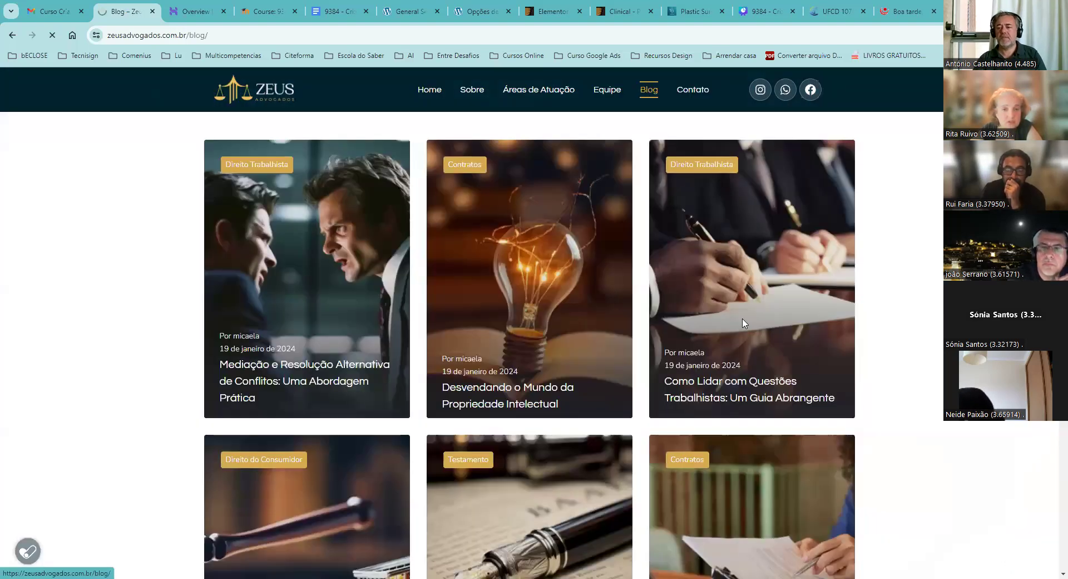
{"action": "scroll", "coordinate": [744, 323], "scroll_direction": "down", "scroll_amount": 3}
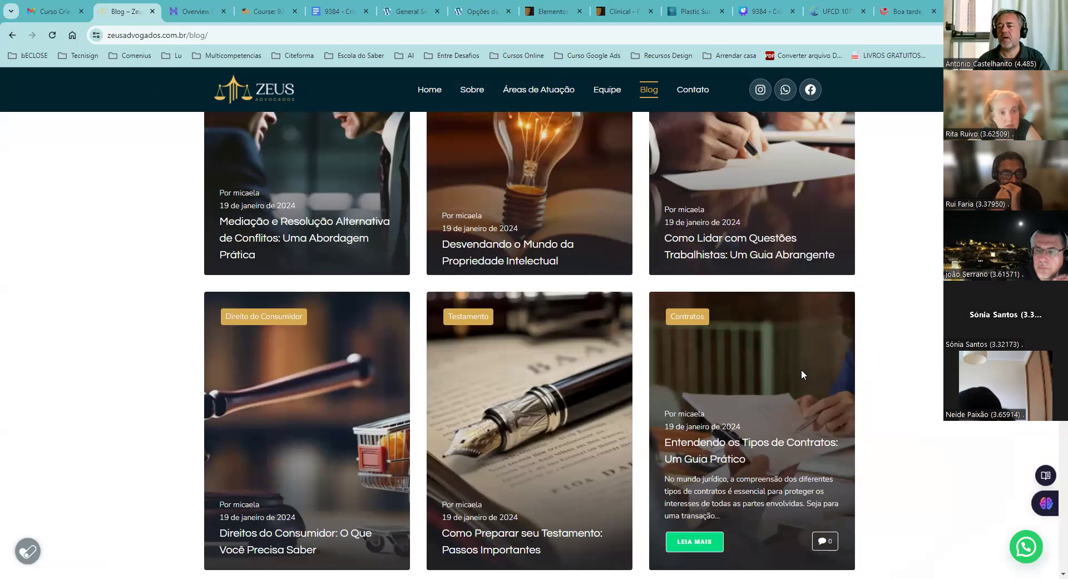
{"action": "scroll", "coordinate": [757, 359], "scroll_direction": "up", "scroll_amount": 3}
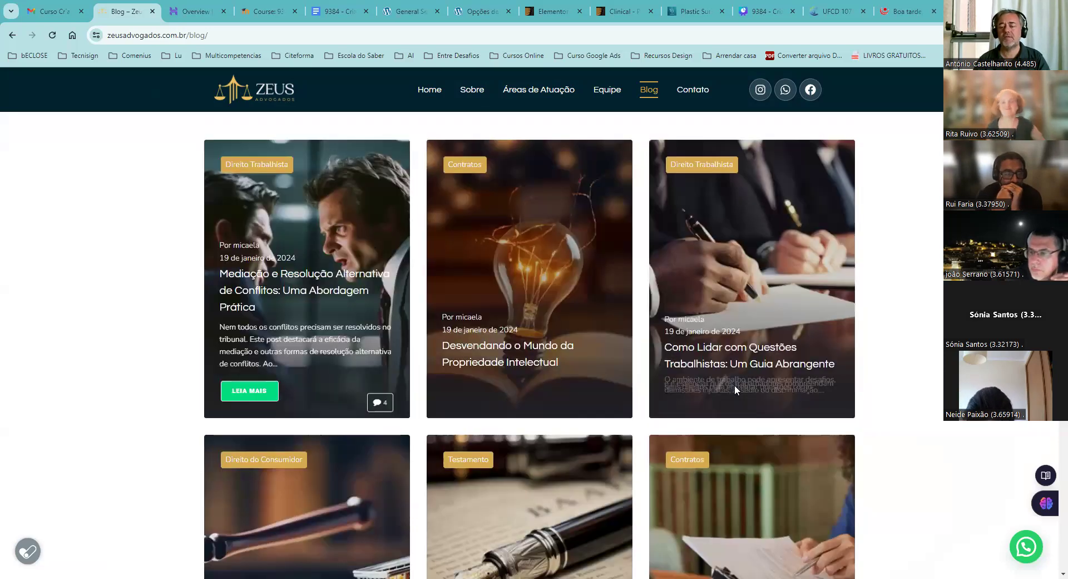
{"action": "scroll", "coordinate": [735, 385], "scroll_direction": "down", "scroll_amount": 5}
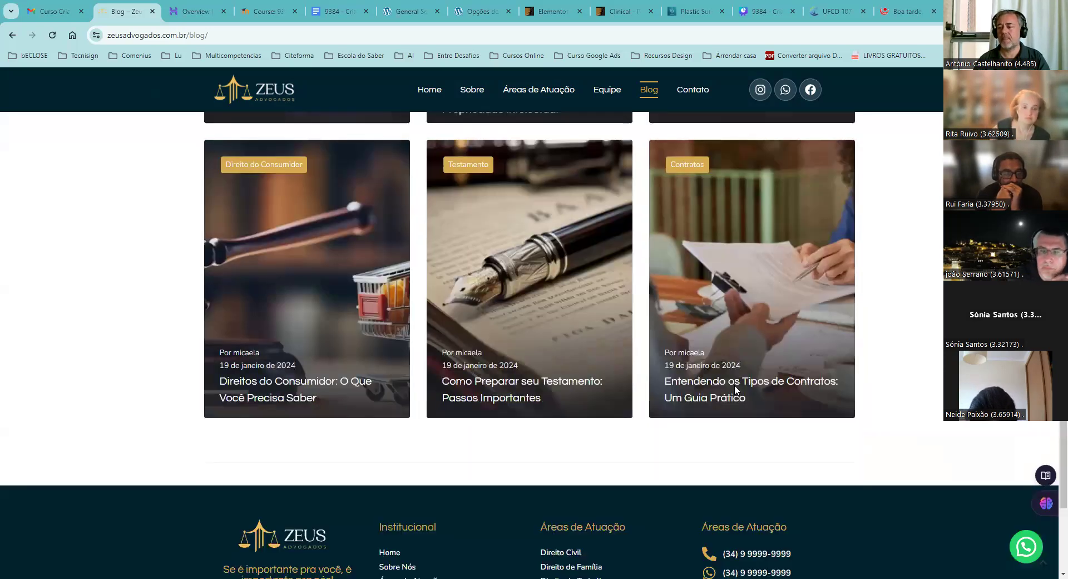
{"action": "scroll", "coordinate": [736, 389], "scroll_direction": "up", "scroll_amount": 1}
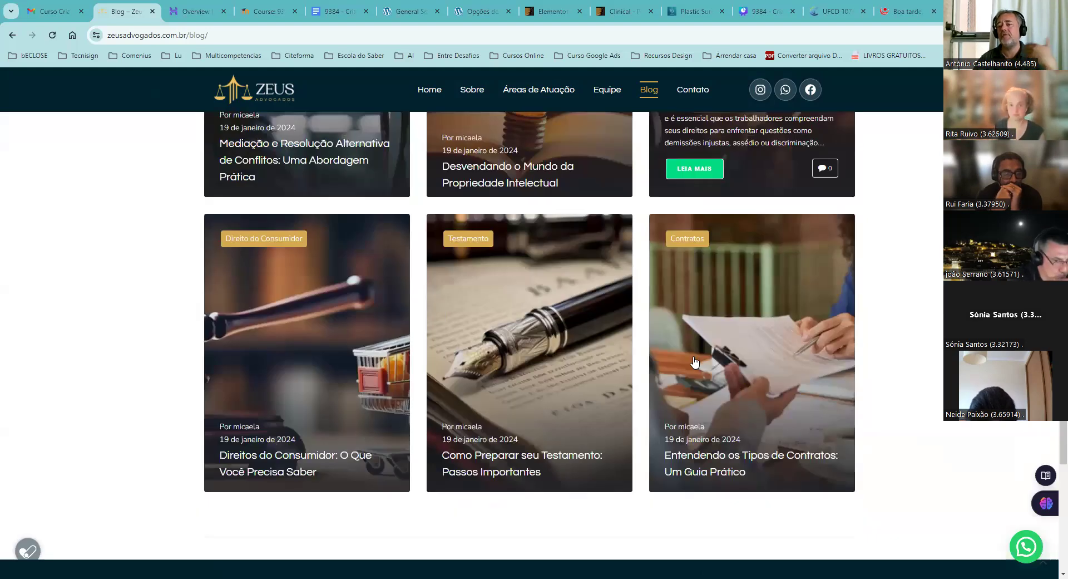
- Return to the Leitura settings and set the maximum number of articles shown on article pages to 6
{"action": "mouse_move", "coordinate": [695, 360]}
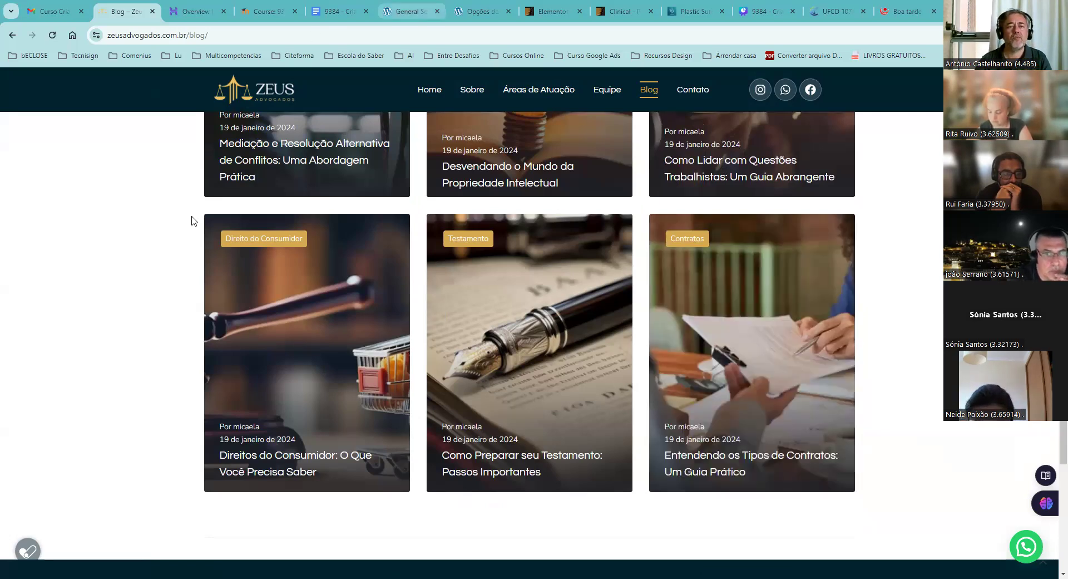
{"action": "left_click", "coordinate": [409, 12]}
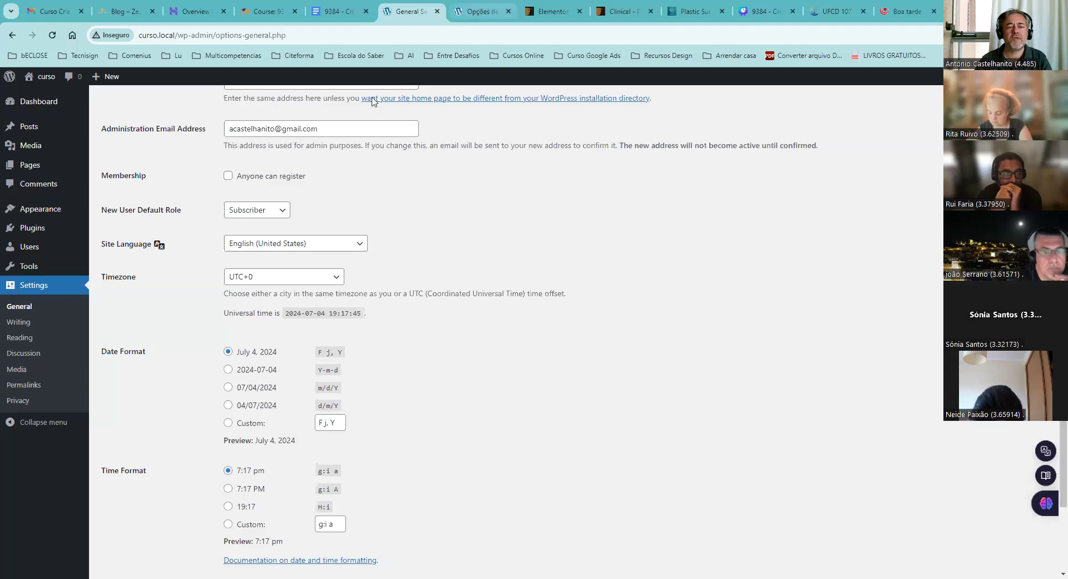
{"action": "left_click", "coordinate": [467, 11]}
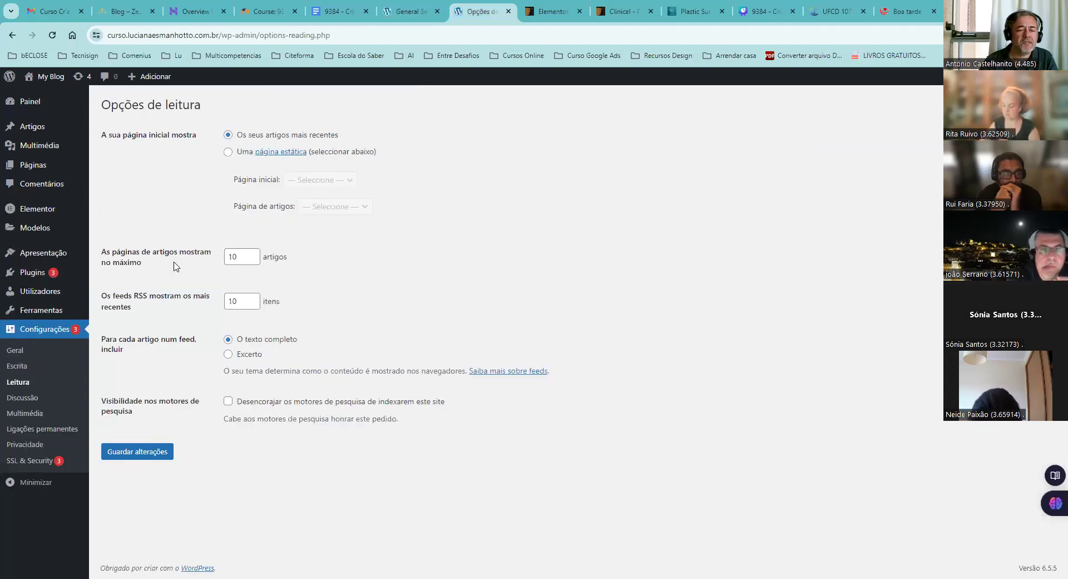
{"action": "left_click", "coordinate": [255, 260]}
{"action": "left_click", "coordinate": [308, 285]}
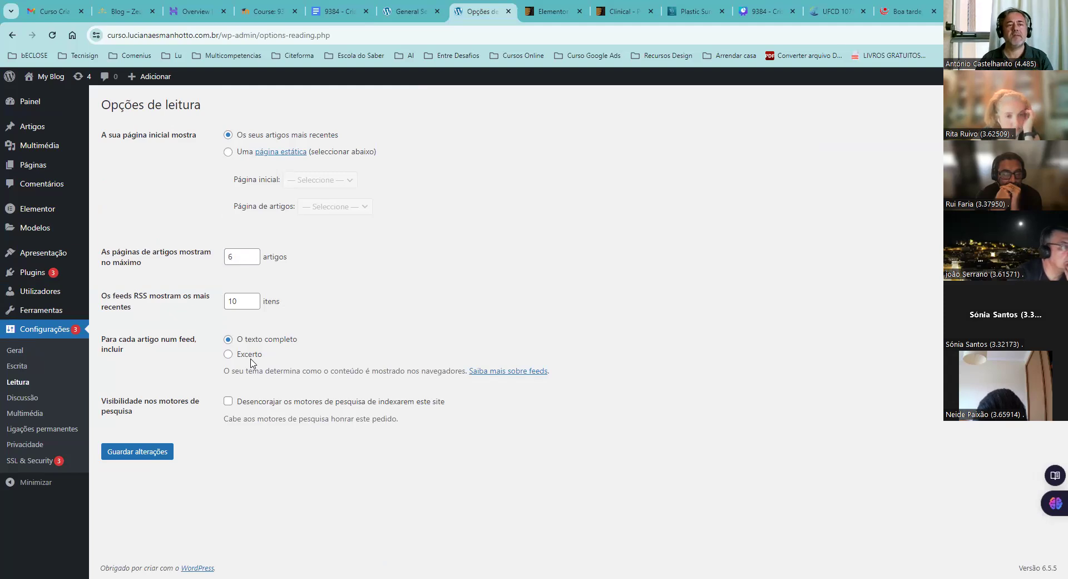
- Open the Mediação e Resolução Alternativa de Conflitos article from the Zeus Advogados blog and examine its full page
{"action": "left_click", "coordinate": [123, 13]}
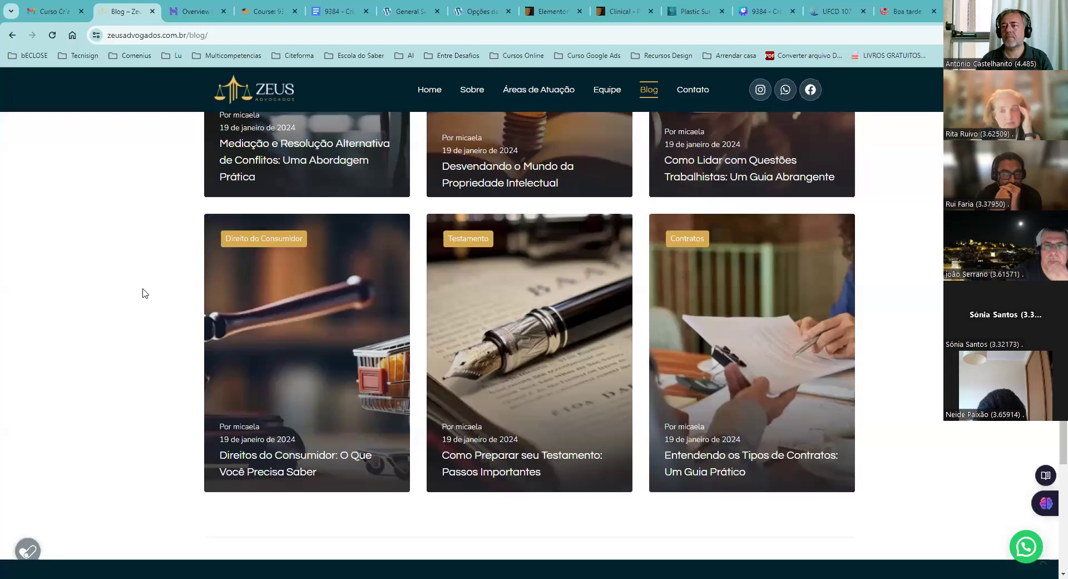
{"action": "scroll", "coordinate": [145, 293], "scroll_direction": "up", "scroll_amount": 4}
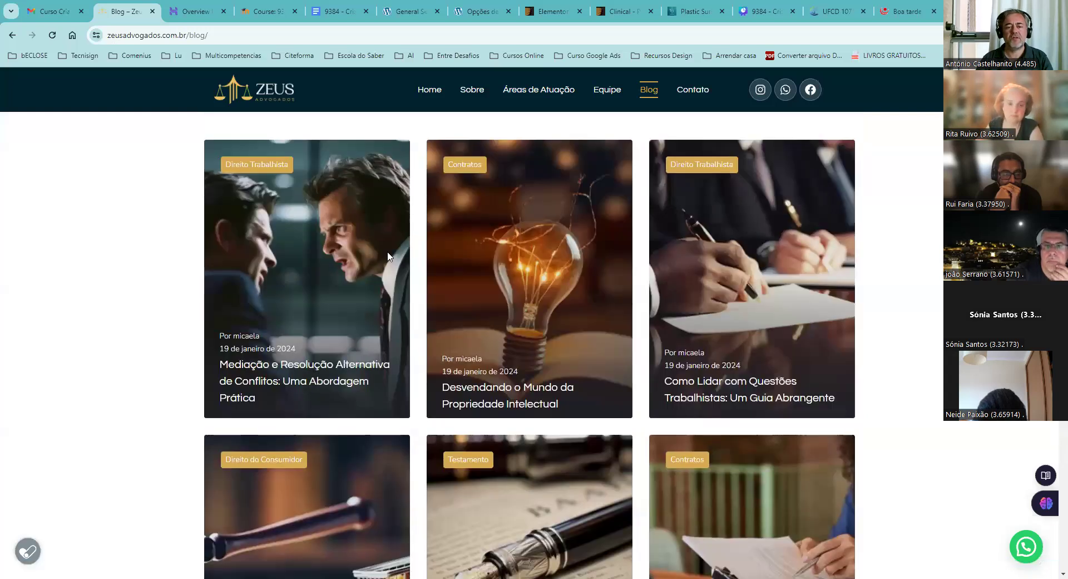
{"action": "mouse_move", "coordinate": [296, 300]}
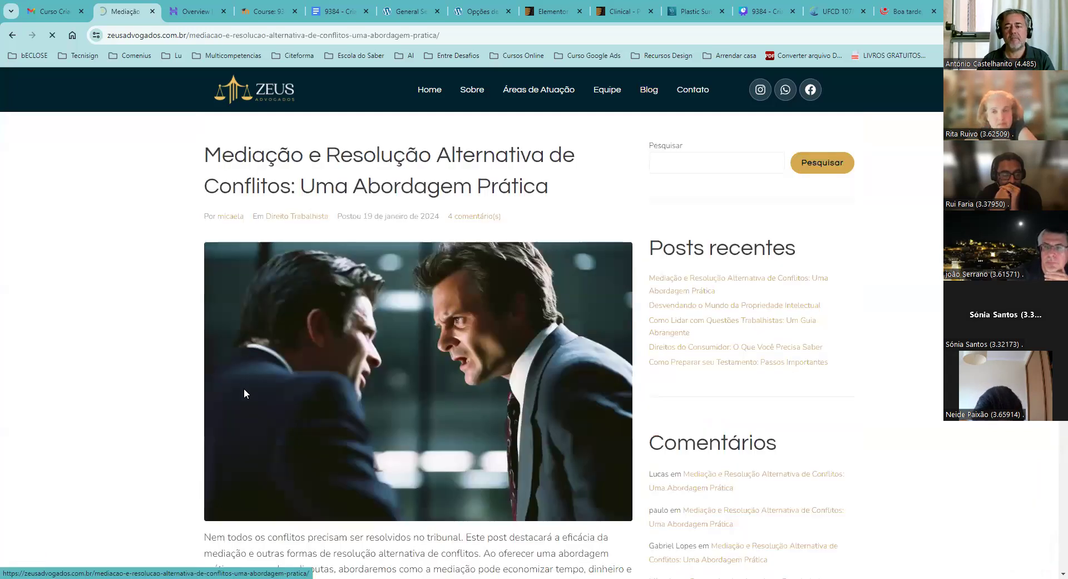
{"action": "scroll", "coordinate": [133, 325], "scroll_direction": "down", "scroll_amount": 4}
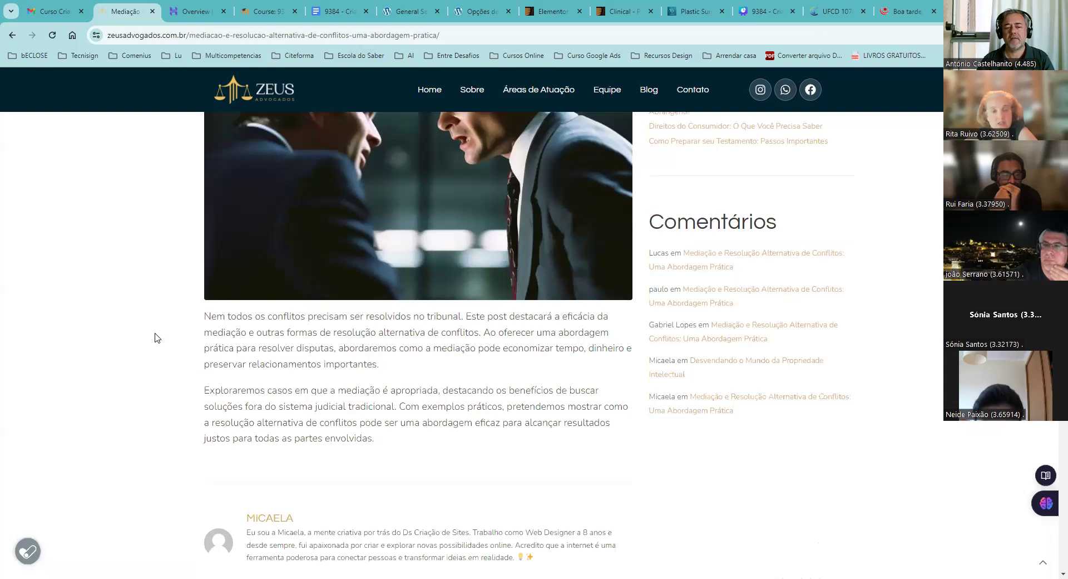
{"action": "scroll", "coordinate": [155, 338], "scroll_direction": "down", "scroll_amount": 4}
{"action": "scroll", "coordinate": [155, 337], "scroll_direction": "up", "scroll_amount": 6}
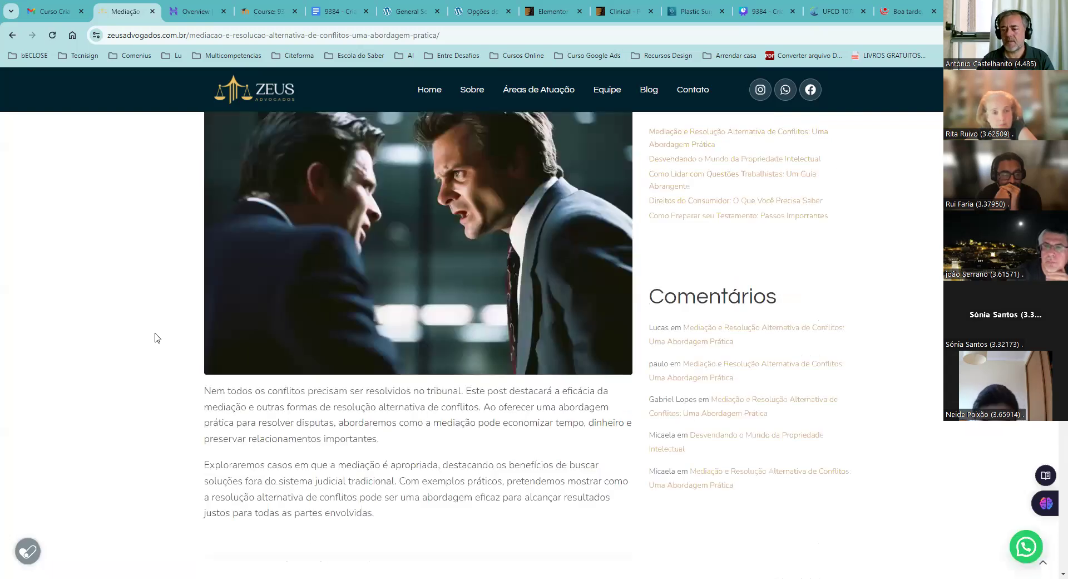
{"action": "scroll", "coordinate": [155, 336], "scroll_direction": "up", "scroll_amount": 3}
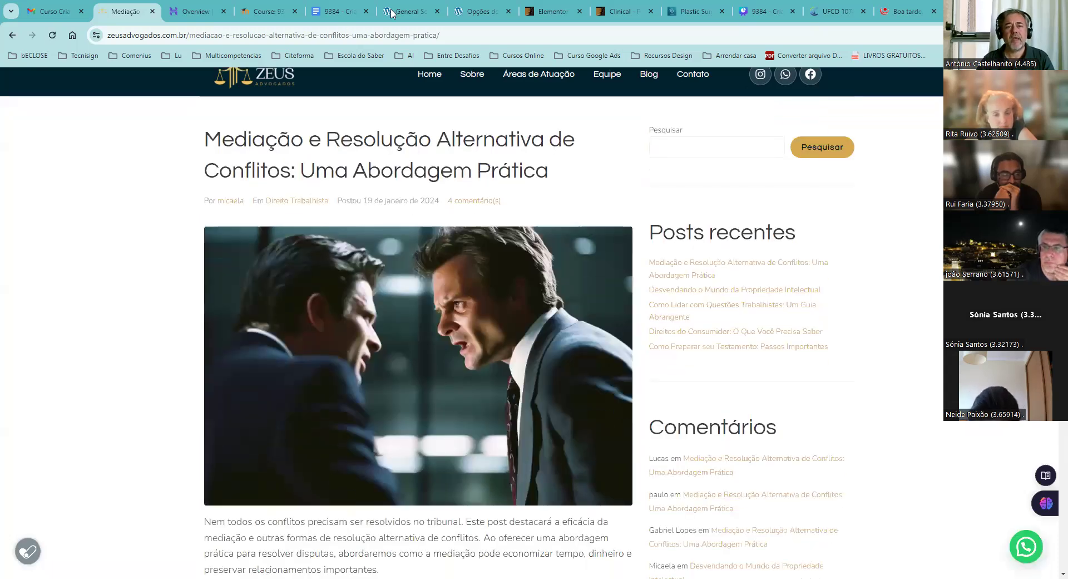
- Return to the Leitura settings, set the feed content for each article to Excerto, and save the changes
{"action": "left_click", "coordinate": [399, 11]}
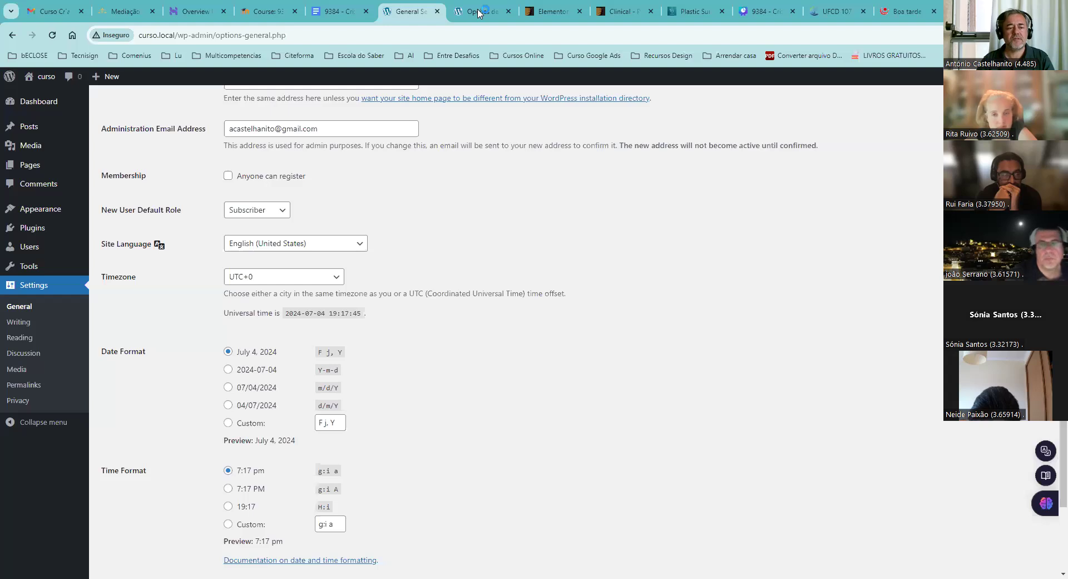
{"action": "left_click", "coordinate": [480, 12]}
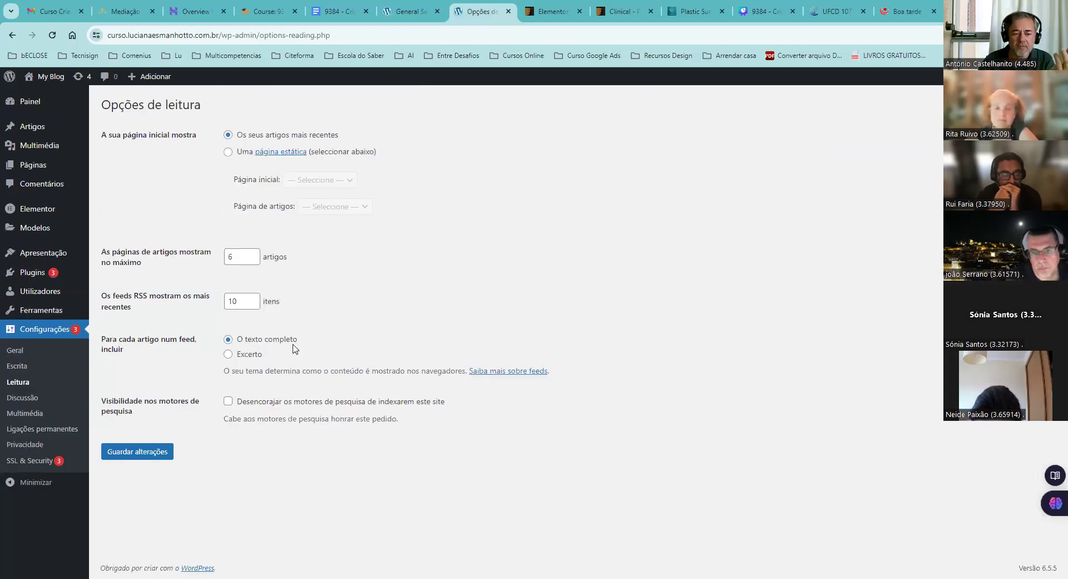
{"action": "left_click", "coordinate": [249, 359]}
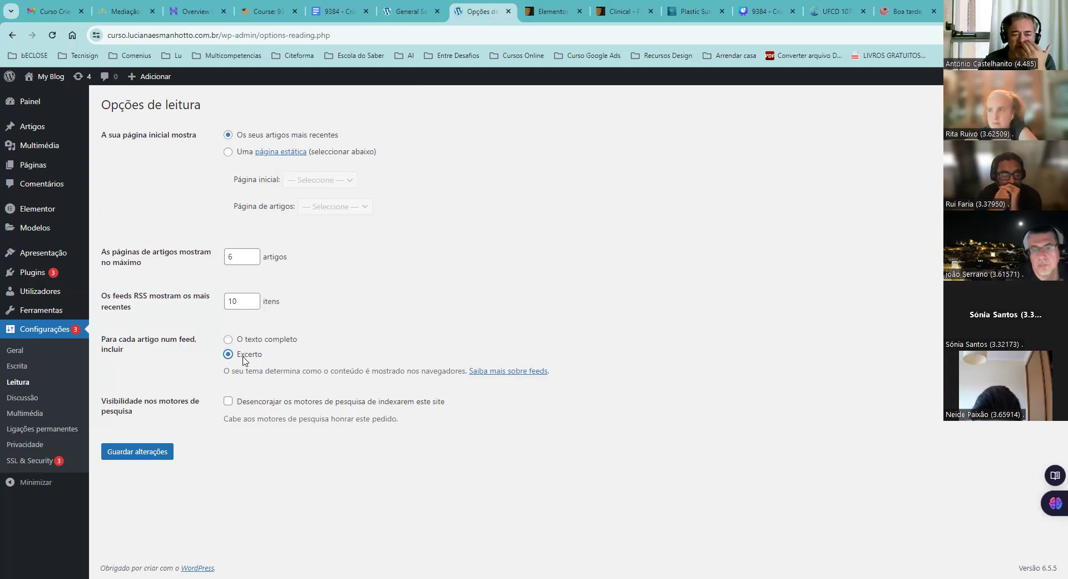
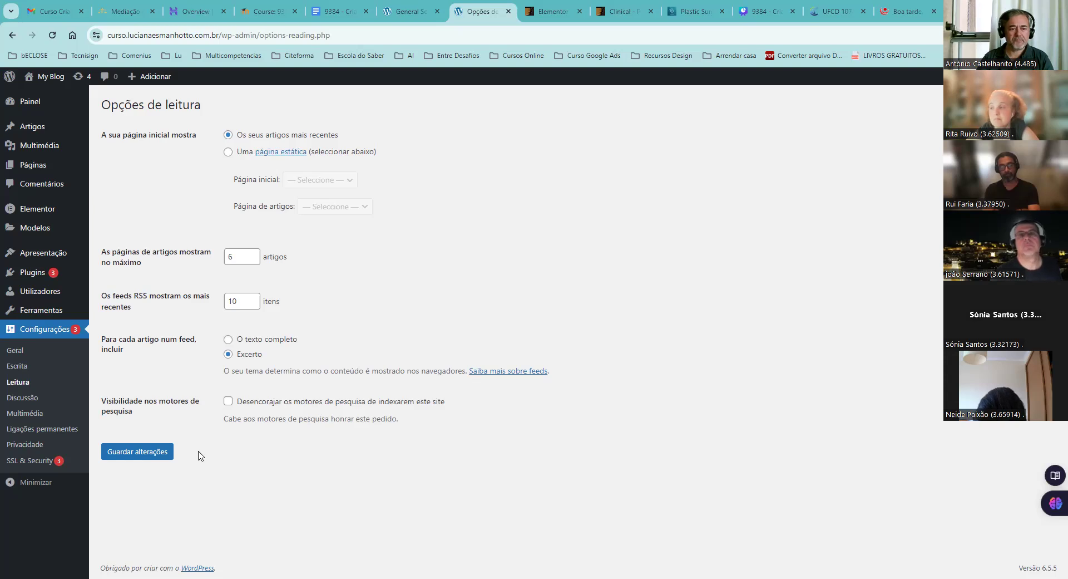
{"action": "left_click", "coordinate": [130, 457]}
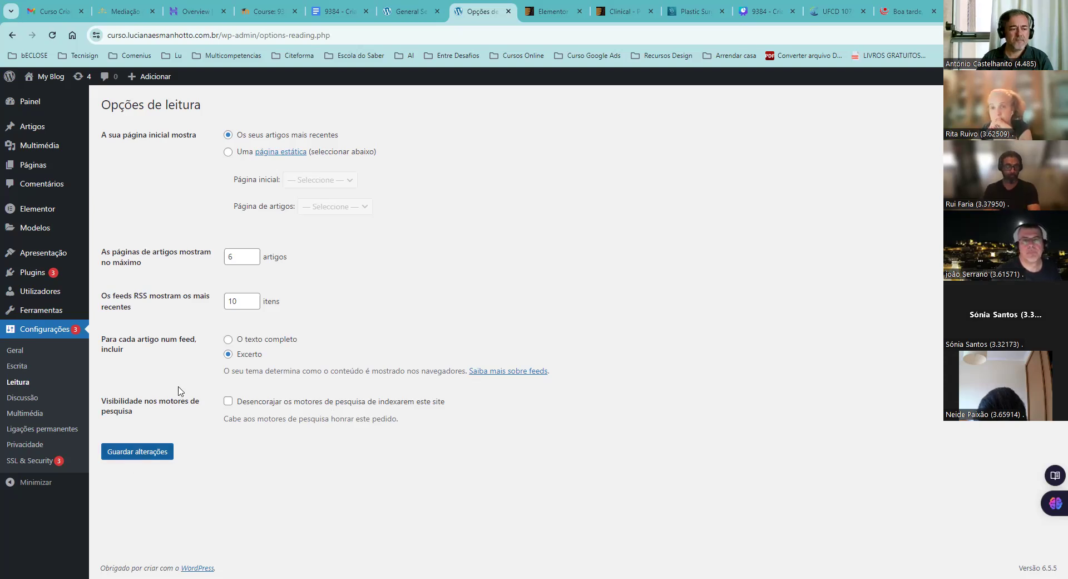
- Open the Discussão settings and review the default article, comment, email notification and moderation options
{"action": "left_click", "coordinate": [25, 399]}
{"action": "left_click", "coordinate": [711, 146]}
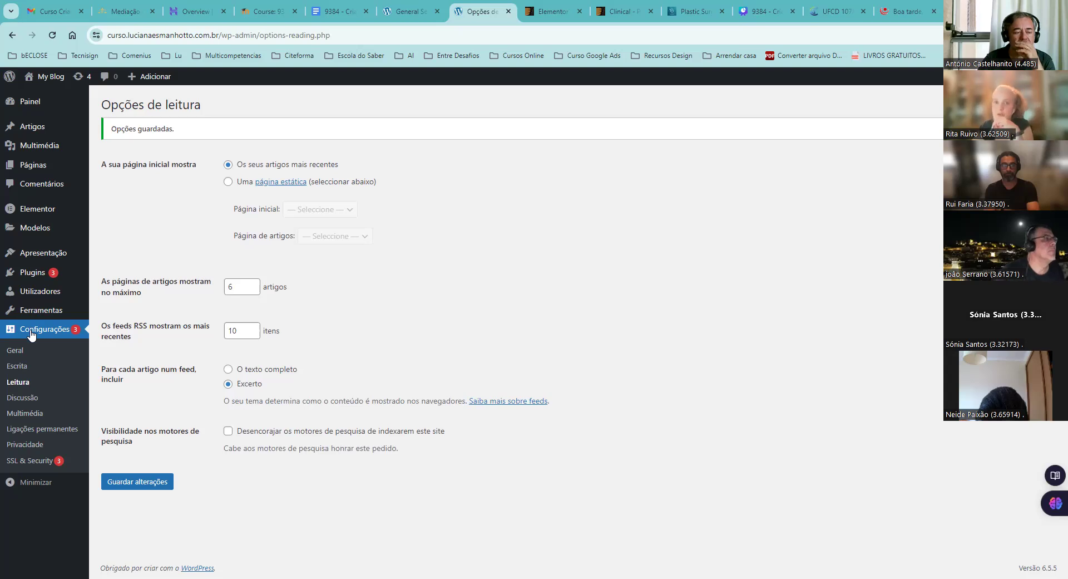
{"action": "left_click", "coordinate": [23, 398]}
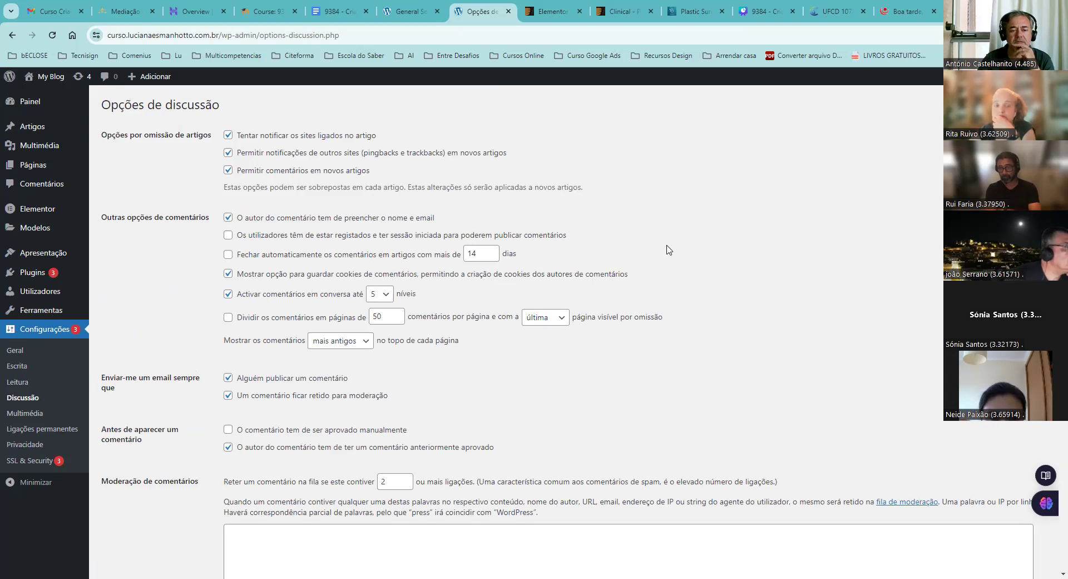
{"action": "scroll", "coordinate": [669, 249], "scroll_direction": "down", "scroll_amount": 1}
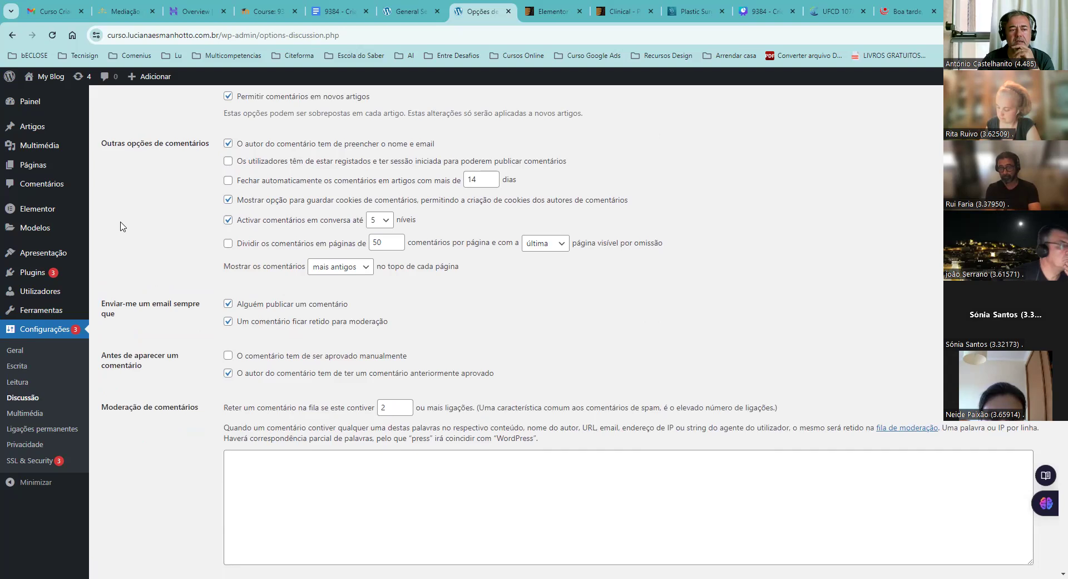
{"action": "scroll", "coordinate": [122, 230], "scroll_direction": "down", "scroll_amount": 1}
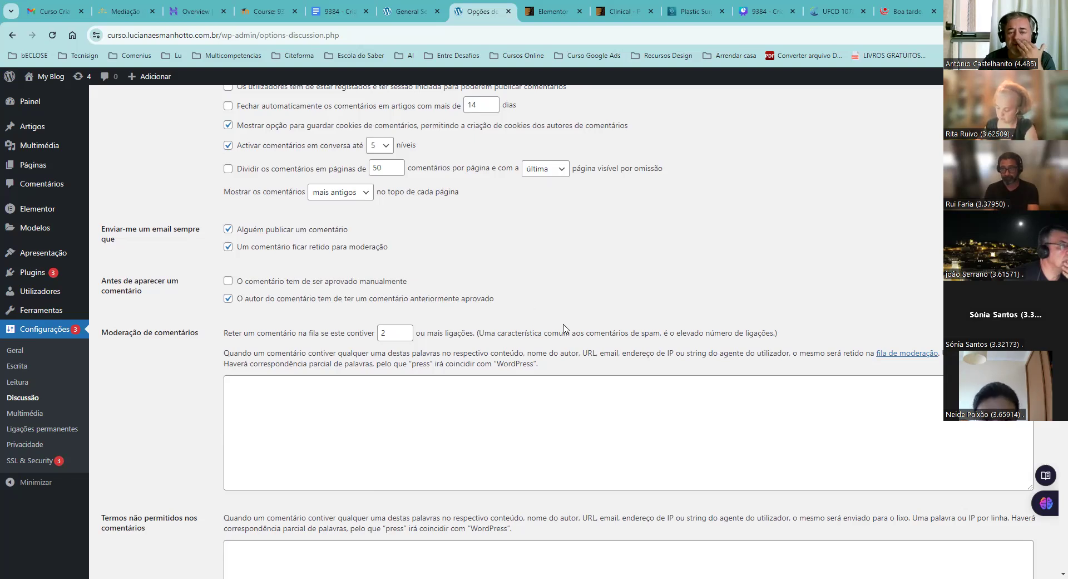
{"action": "scroll", "coordinate": [567, 329], "scroll_direction": "up", "scroll_amount": 3}
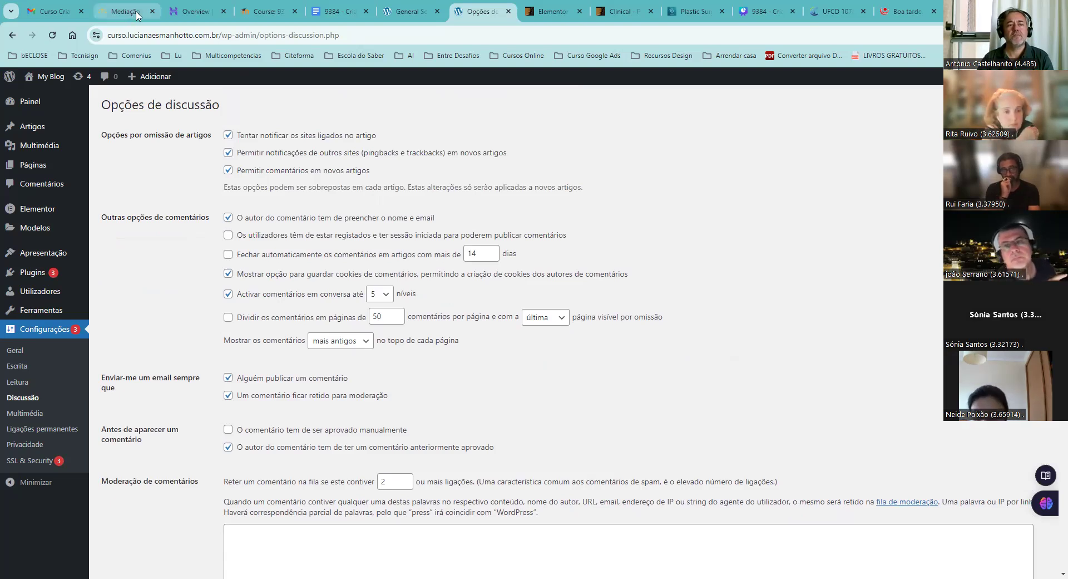
- Examine the existing comments and the Deixe um comentário form on the Zeus Advogados mediation article
{"action": "mouse_move", "coordinate": [136, 15]}
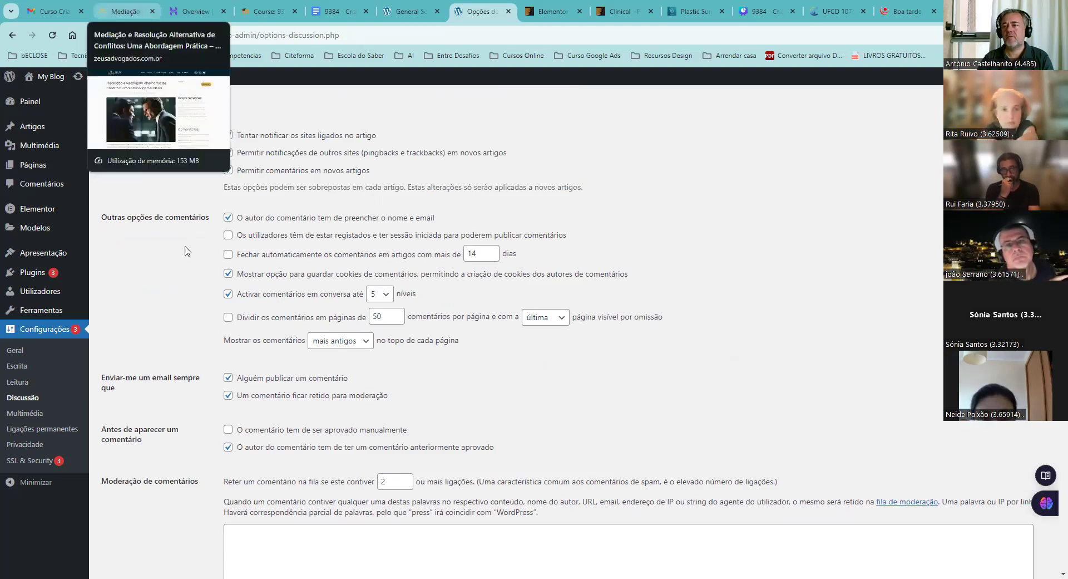
{"action": "key", "text": "ctrl+2"}
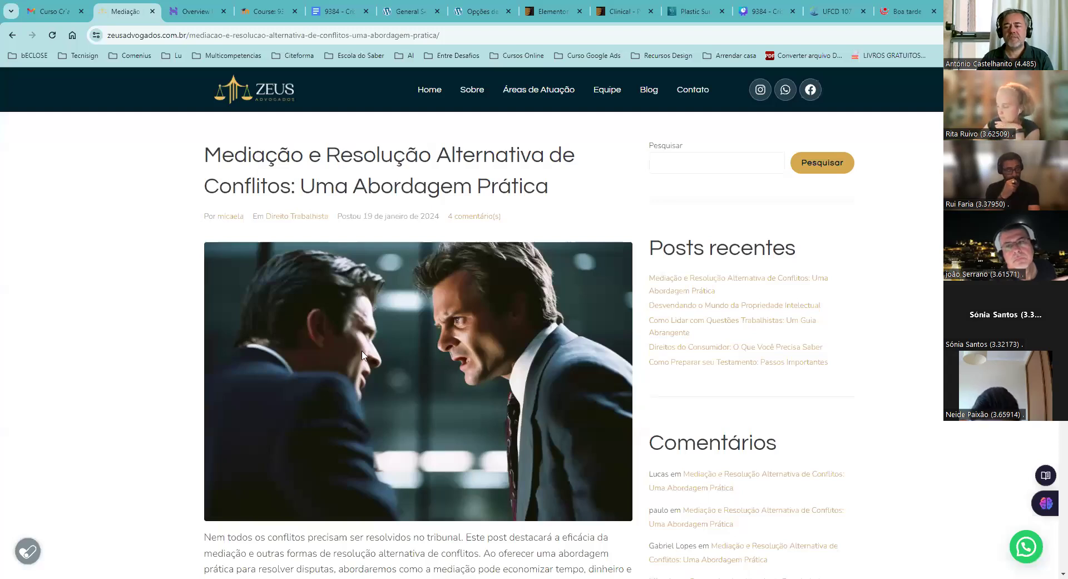
{"action": "scroll", "coordinate": [174, 340], "scroll_direction": "down", "scroll_amount": 4}
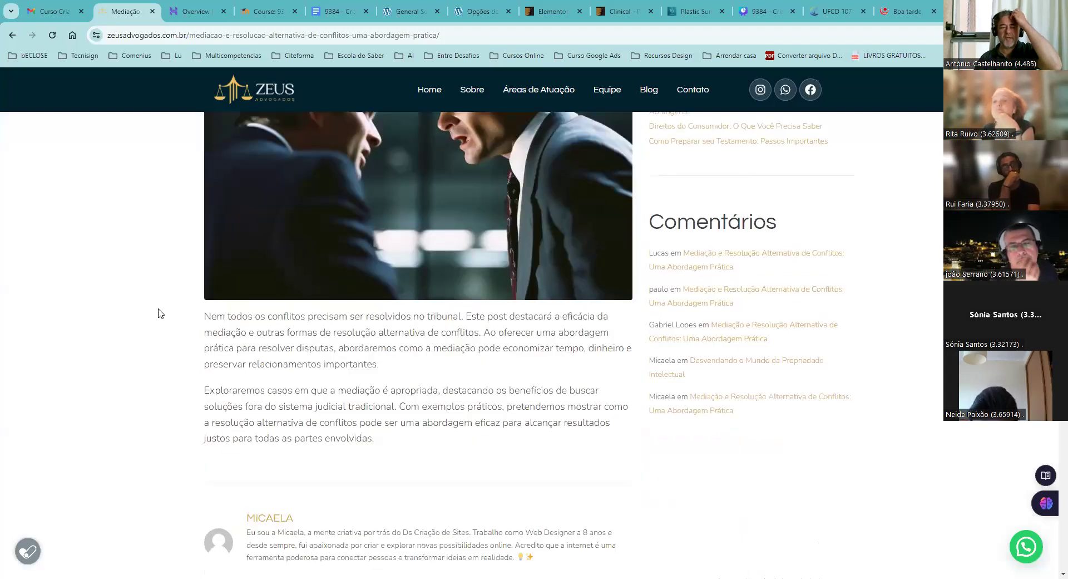
{"action": "scroll", "coordinate": [158, 313], "scroll_direction": "down", "scroll_amount": 3}
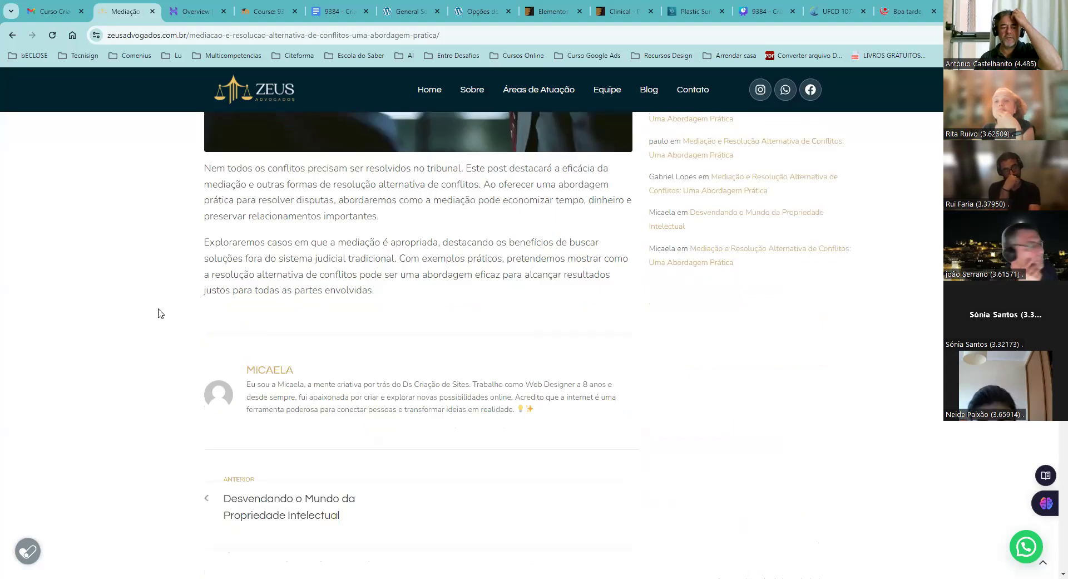
{"action": "scroll", "coordinate": [158, 313], "scroll_direction": "down", "scroll_amount": 2}
{"action": "scroll", "coordinate": [256, 373], "scroll_direction": "down", "scroll_amount": 2}
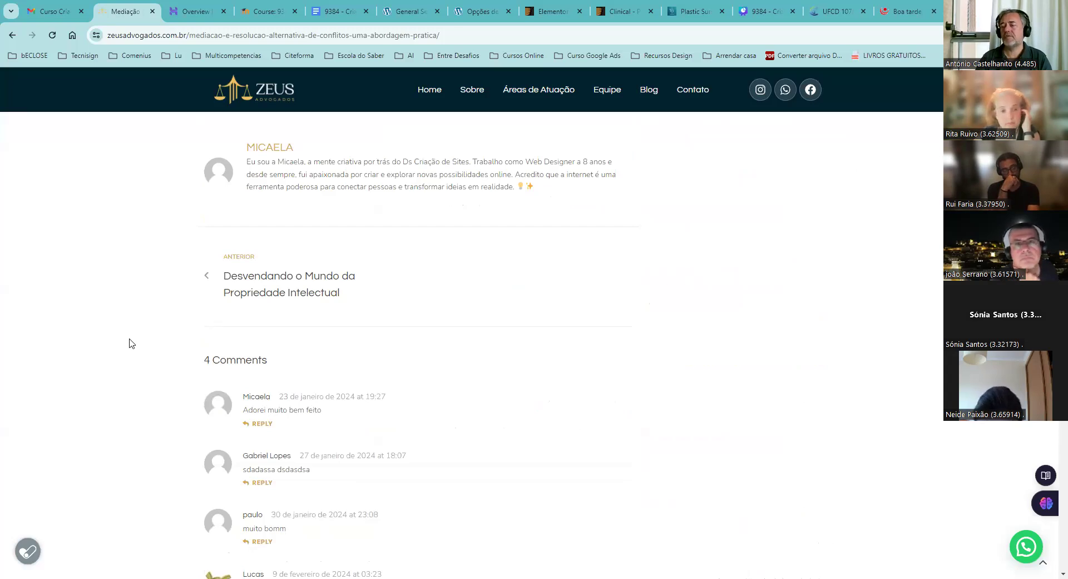
{"action": "scroll", "coordinate": [132, 343], "scroll_direction": "down", "scroll_amount": 4}
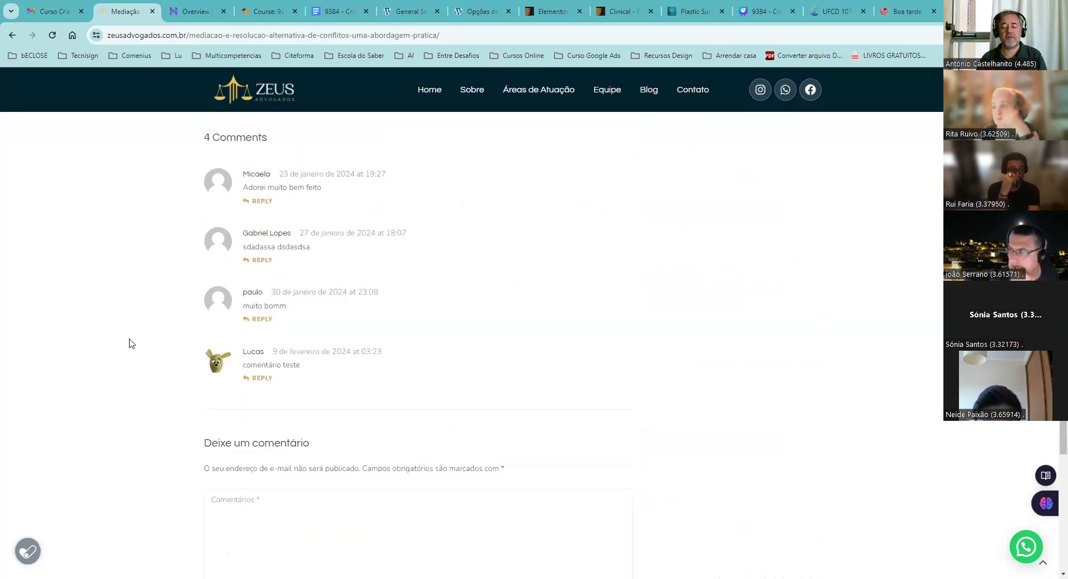
{"action": "scroll", "coordinate": [102, 322], "scroll_direction": "down", "scroll_amount": 3}
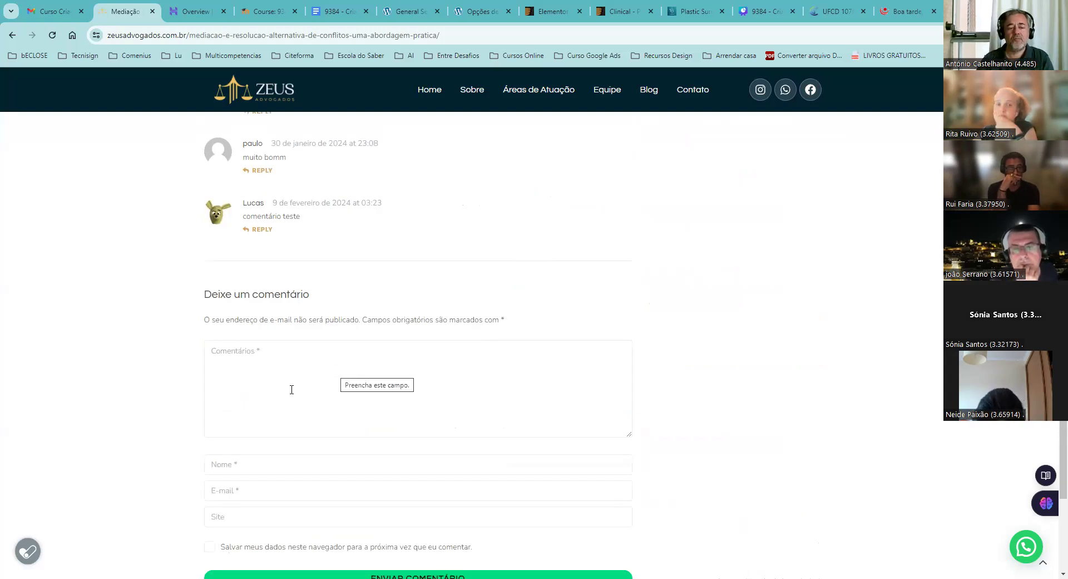
{"action": "scroll", "coordinate": [291, 390], "scroll_direction": "down", "scroll_amount": 2}
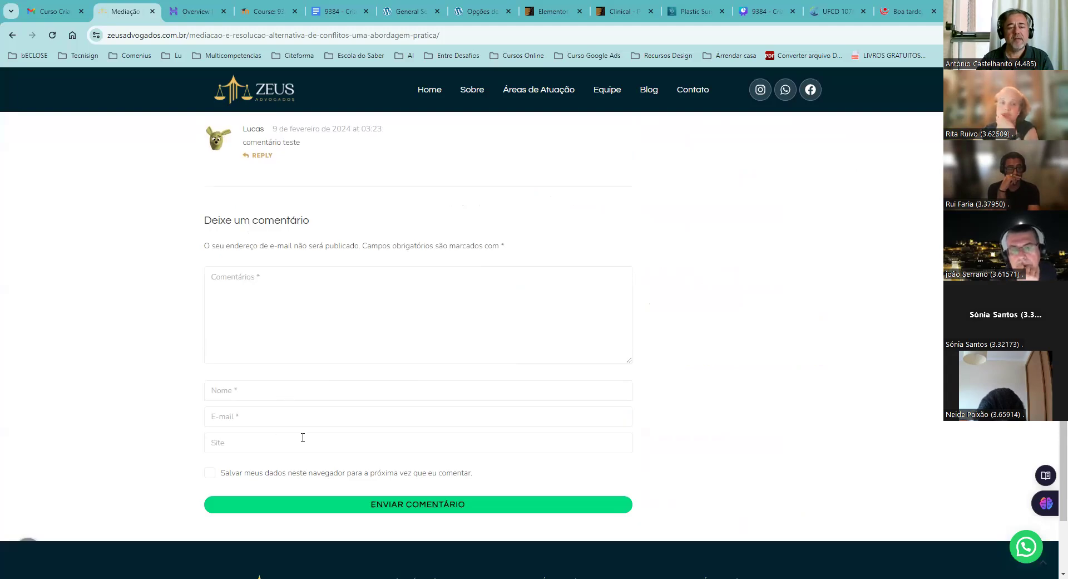
{"action": "scroll", "coordinate": [333, 437], "scroll_direction": "up", "scroll_amount": 3}
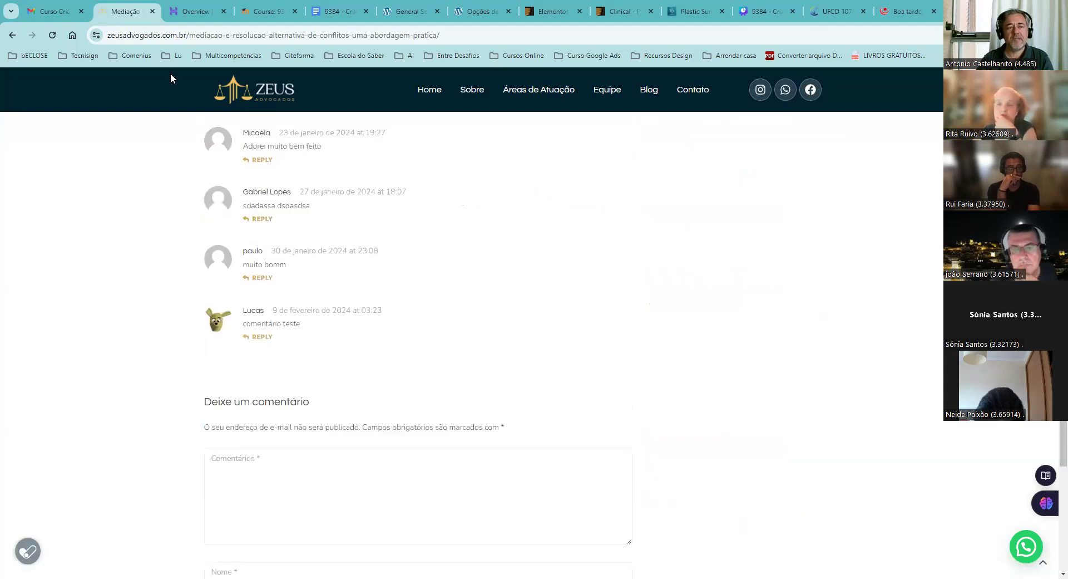
{"action": "scroll", "coordinate": [171, 79], "scroll_direction": "up", "scroll_amount": 2}
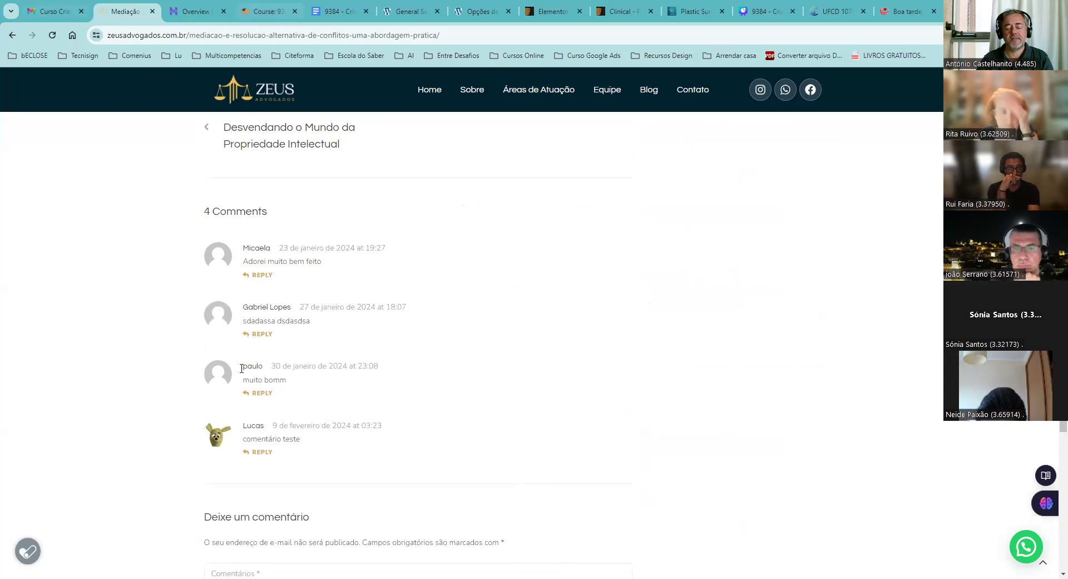
{"action": "scroll", "coordinate": [242, 369], "scroll_direction": "down", "scroll_amount": 3}
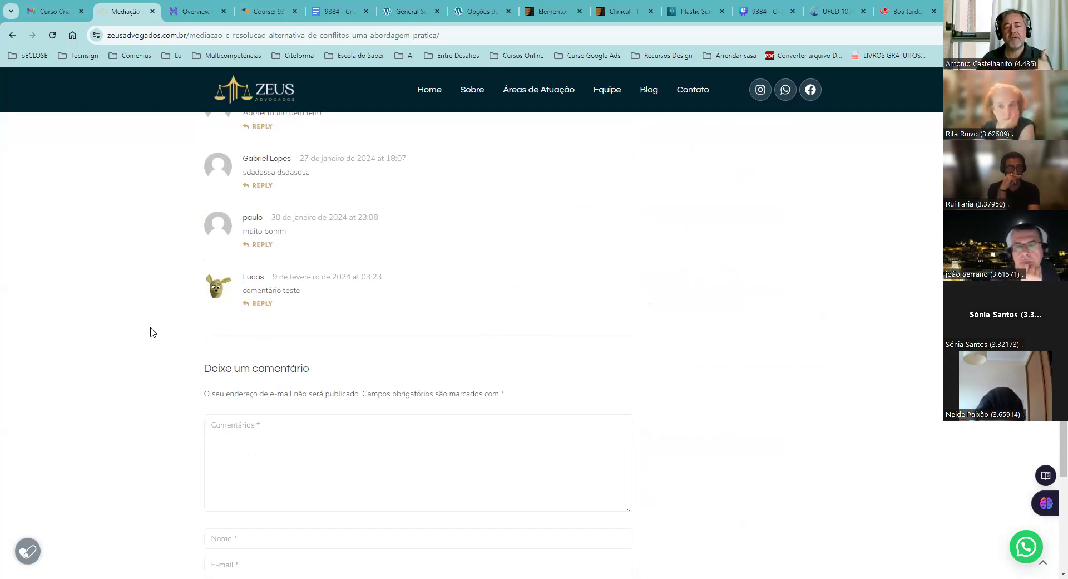
{"action": "scroll", "coordinate": [302, 329], "scroll_direction": "down", "scroll_amount": 2}
{"action": "scroll", "coordinate": [303, 329], "scroll_direction": "up", "scroll_amount": 1}
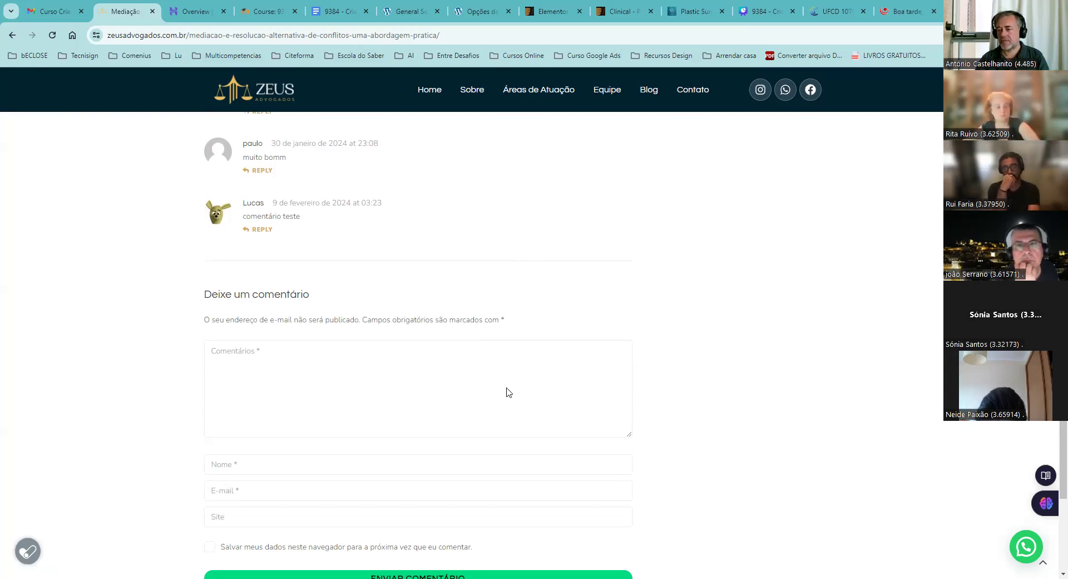
- Return to the Discussão settings and review the comment approval rules, moderation queue and disallowed terms sections
{"action": "key", "text": "ctrl+7"}
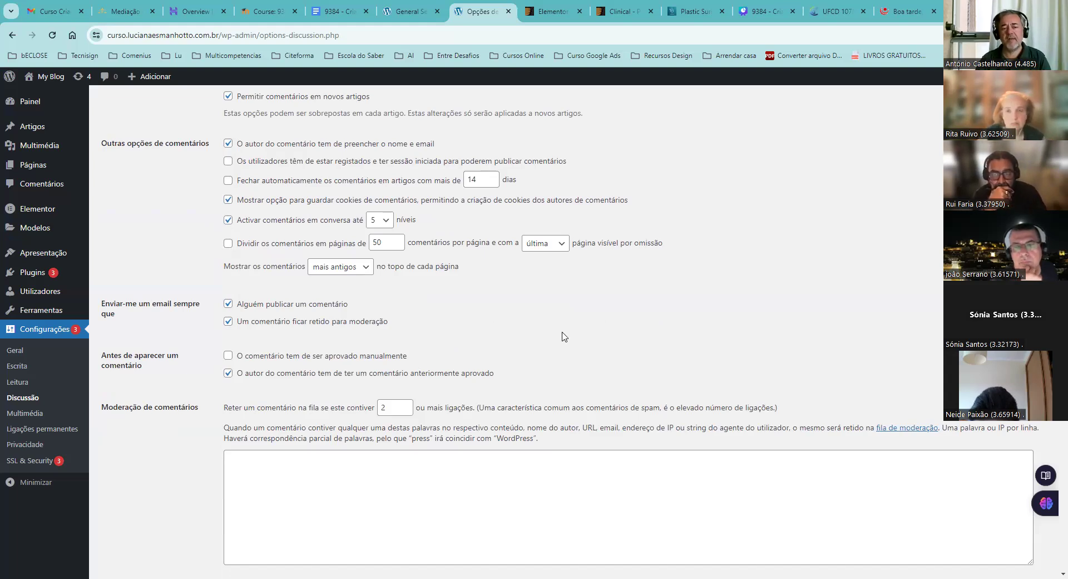
{"action": "scroll", "coordinate": [558, 376], "scroll_direction": "up", "scroll_amount": 2}
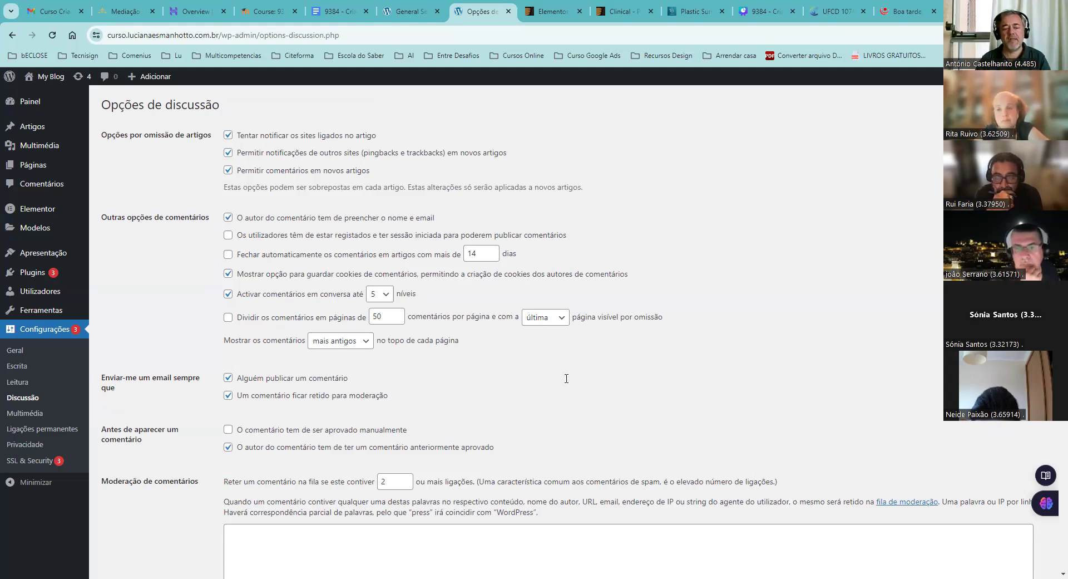
{"action": "scroll", "coordinate": [563, 380], "scroll_direction": "down", "scroll_amount": 5}
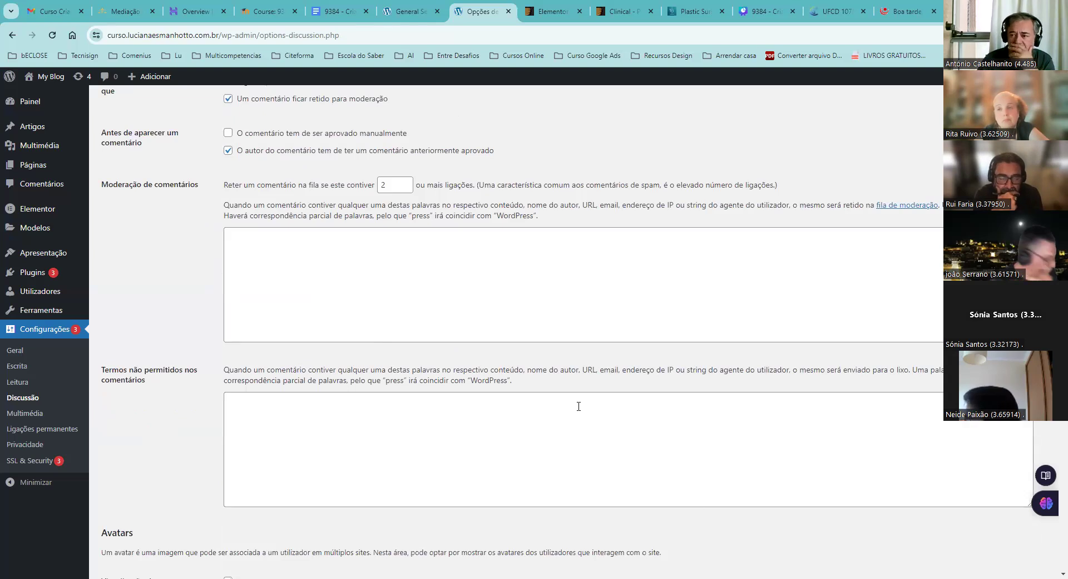
- Review the avatar display, maximum rating and default avatar options in Discussão, and the image sizes in the Multimédia settings
{"action": "scroll", "coordinate": [579, 406], "scroll_direction": "down", "scroll_amount": 1}
{"action": "scroll", "coordinate": [579, 406], "scroll_direction": "down", "scroll_amount": 4}
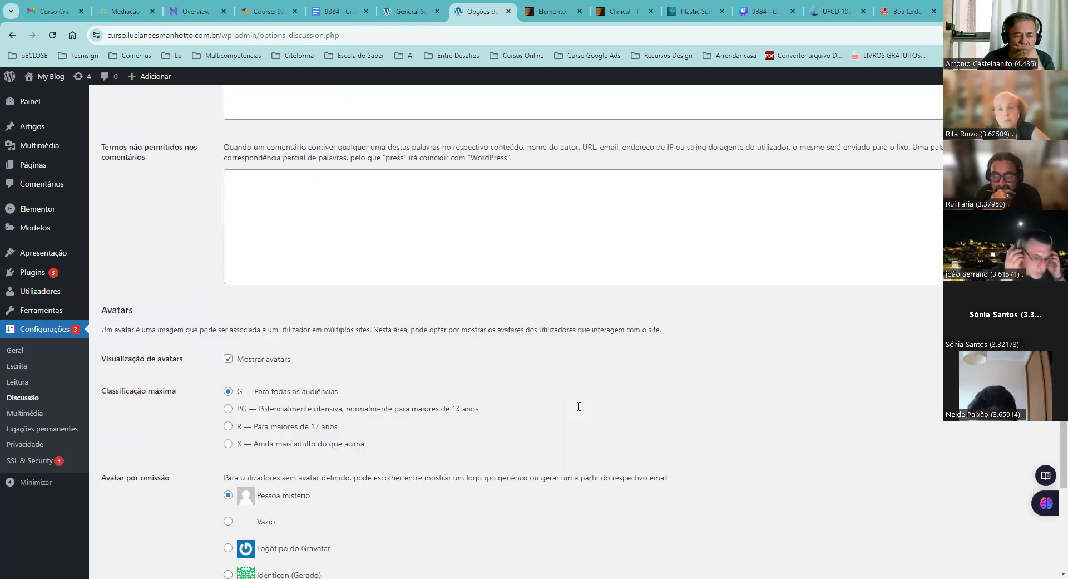
{"action": "scroll", "coordinate": [579, 409], "scroll_direction": "down", "scroll_amount": 1}
{"action": "scroll", "coordinate": [578, 410], "scroll_direction": "down", "scroll_amount": 1}
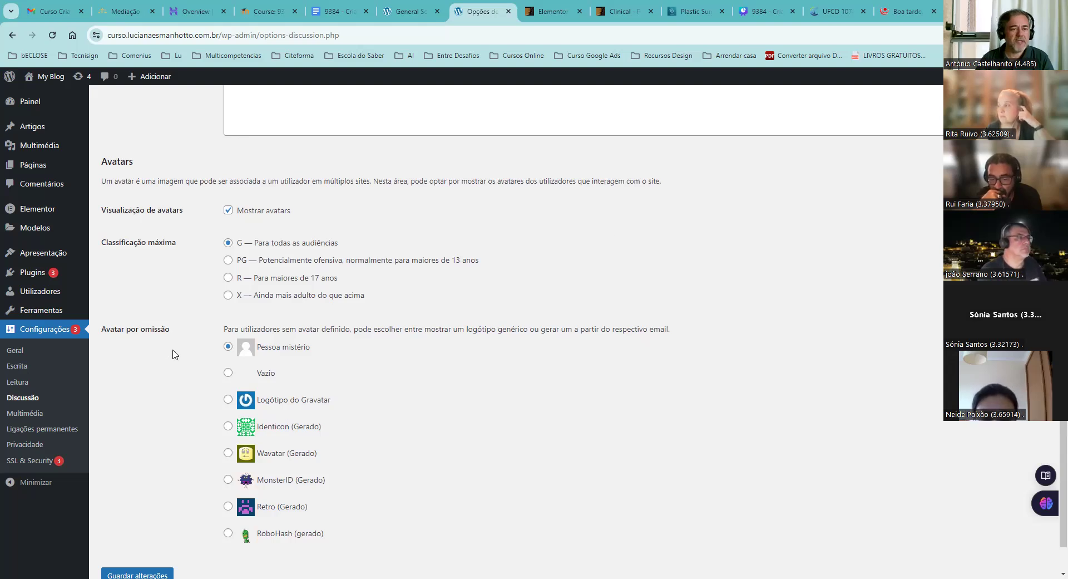
{"action": "scroll", "coordinate": [173, 354], "scroll_direction": "up", "scroll_amount": 10}
{"action": "scroll", "coordinate": [176, 353], "scroll_direction": "down", "scroll_amount": 7}
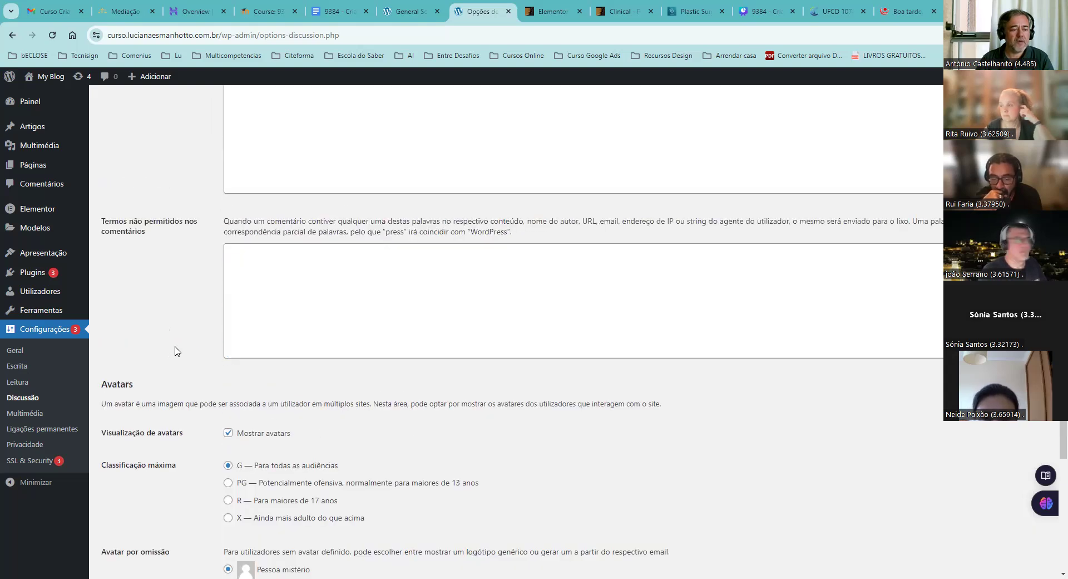
{"action": "left_click", "coordinate": [28, 415]}
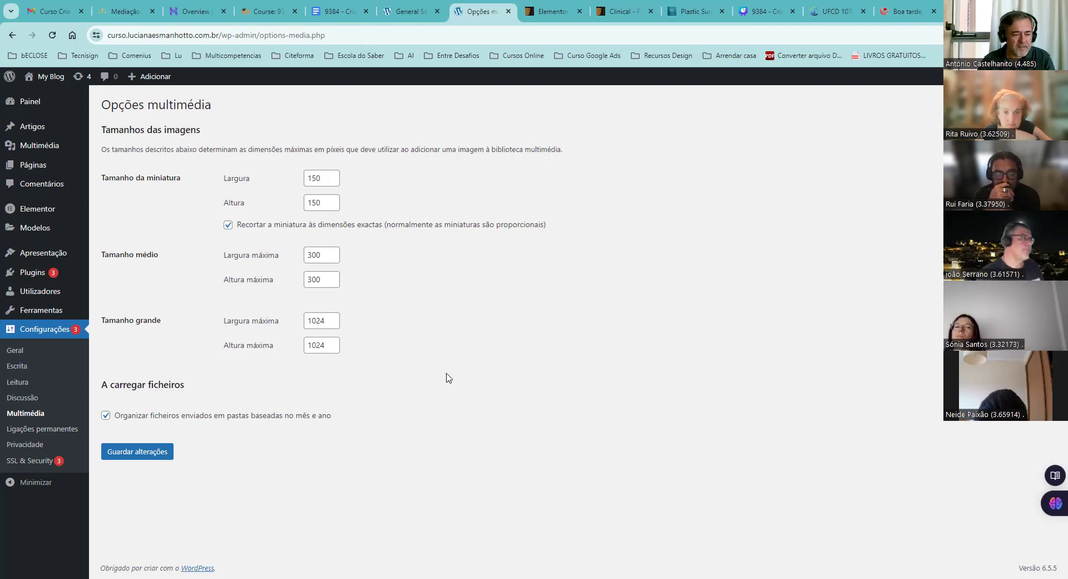
- Open the Ligações permanentes settings and highlight the slug in the Zeus Advogados mediation article's address for comparison
{"action": "left_click", "coordinate": [31, 431]}
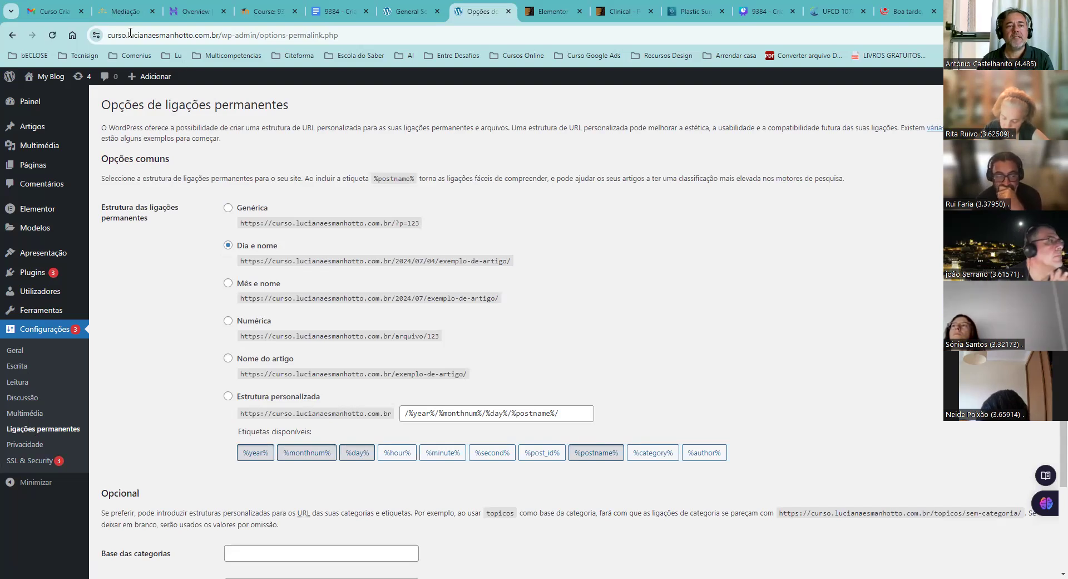
{"action": "key", "text": "ctrl+2"}
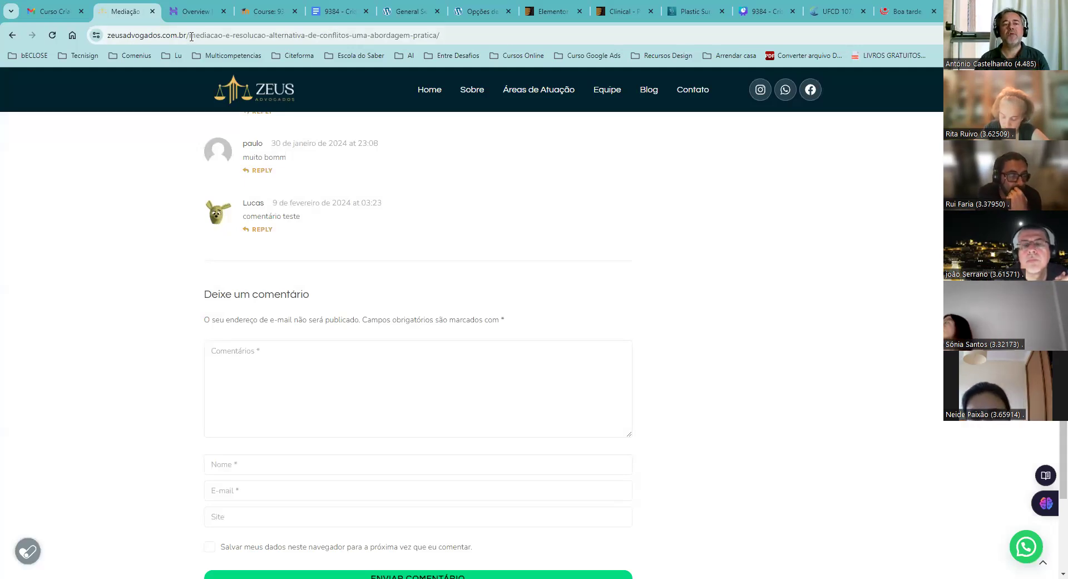
{"action": "left_click_drag", "start_coordinate": [190, 38], "coordinate": [334, 35]}
{"action": "left_click_drag", "start_coordinate": [450, 34], "coordinate": [449, 34]}
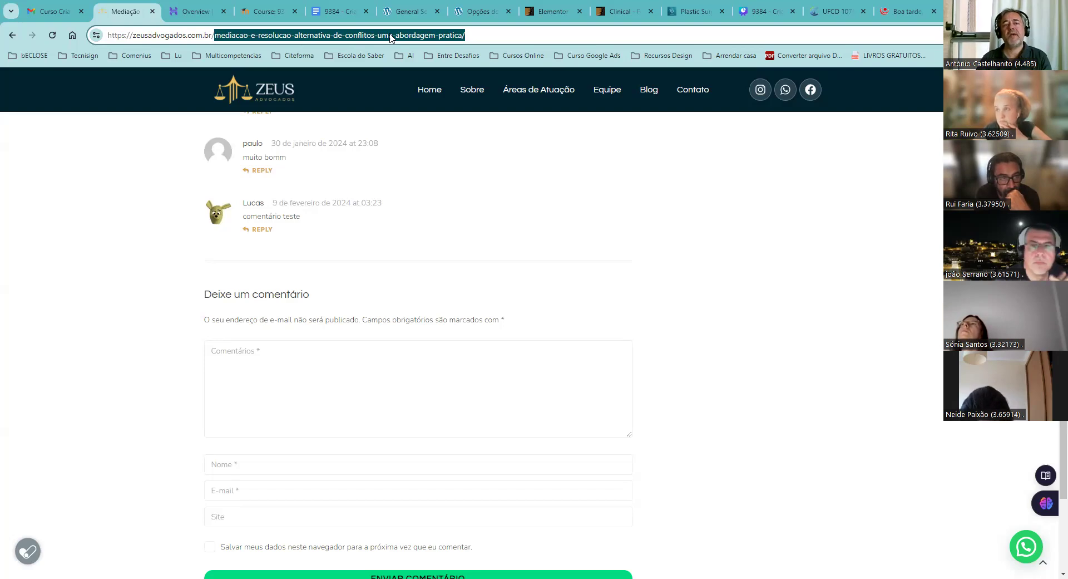
- Return to the Ligações permanentes settings, set the permalink structure to Nome do artigo, and save the changes
{"action": "left_click", "coordinate": [478, 12]}
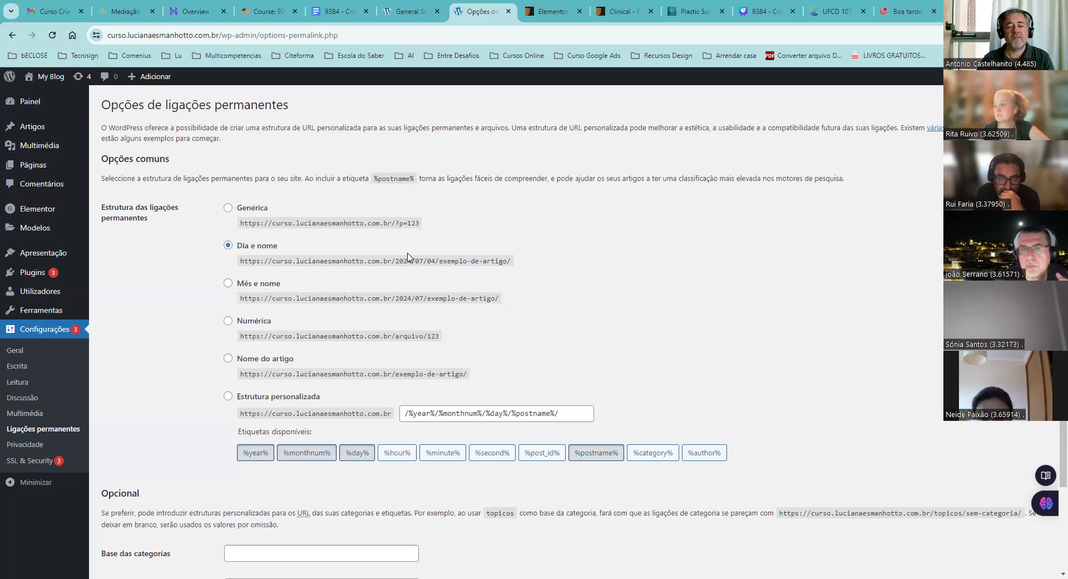
{"action": "left_click", "coordinate": [228, 359]}
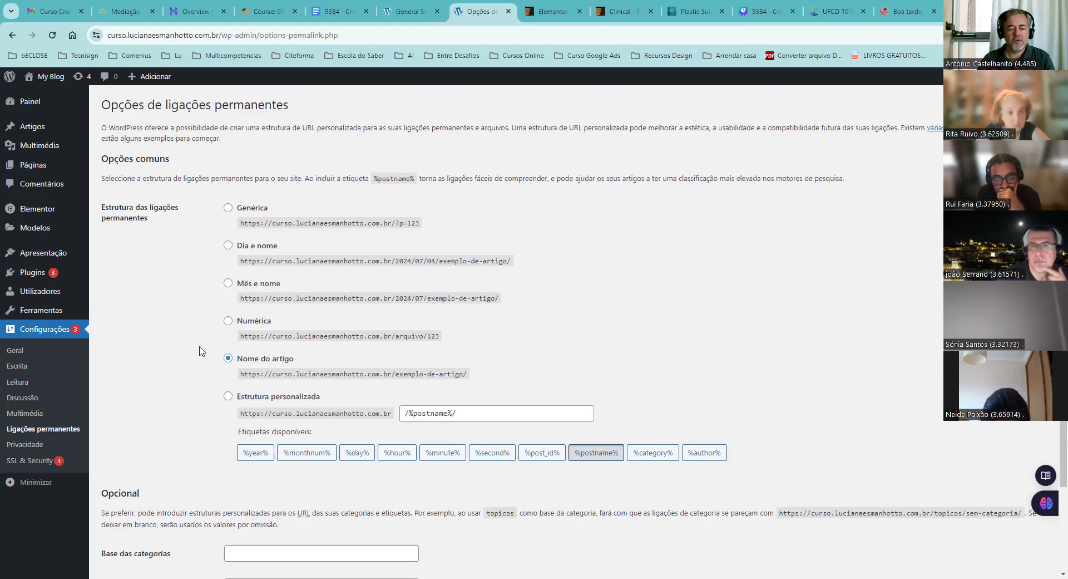
{"action": "scroll", "coordinate": [183, 329], "scroll_direction": "down", "scroll_amount": 3}
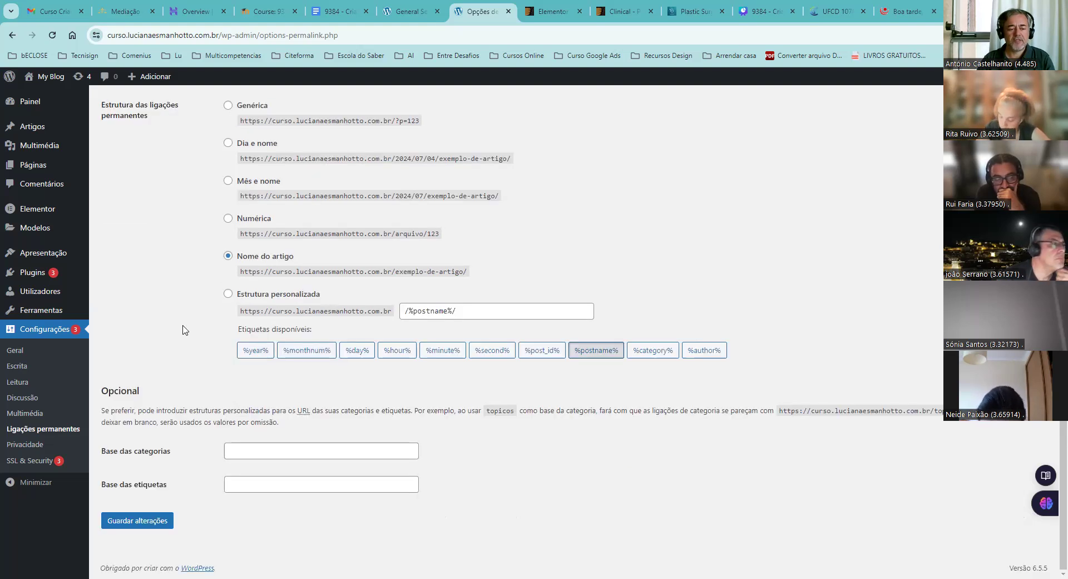
{"action": "left_click", "coordinate": [157, 521]}
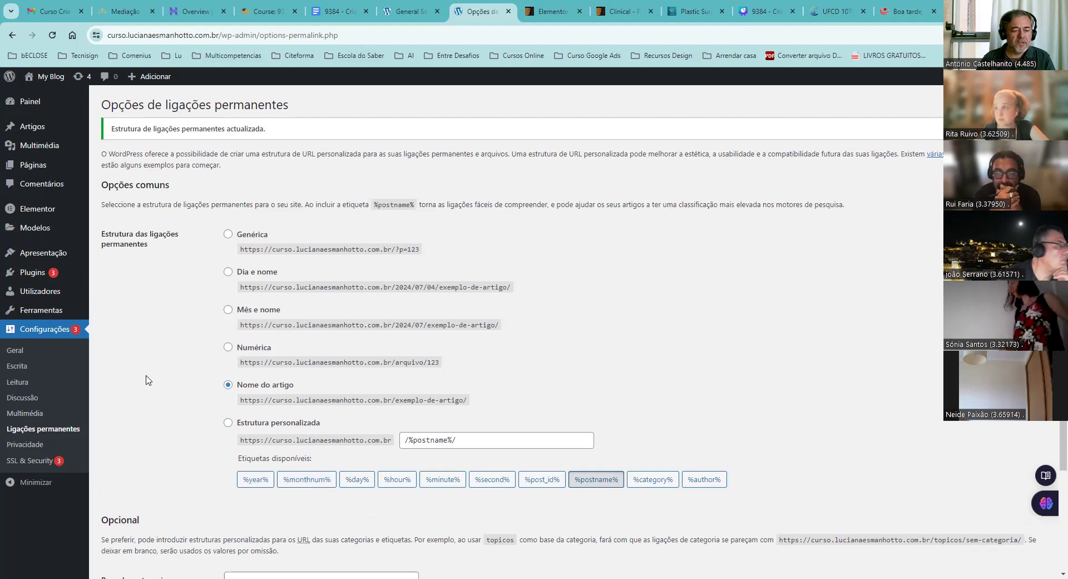
- Review the Privacidade options and the Really Simple SSL dashboard under SSL & Security
{"action": "left_click", "coordinate": [27, 446]}
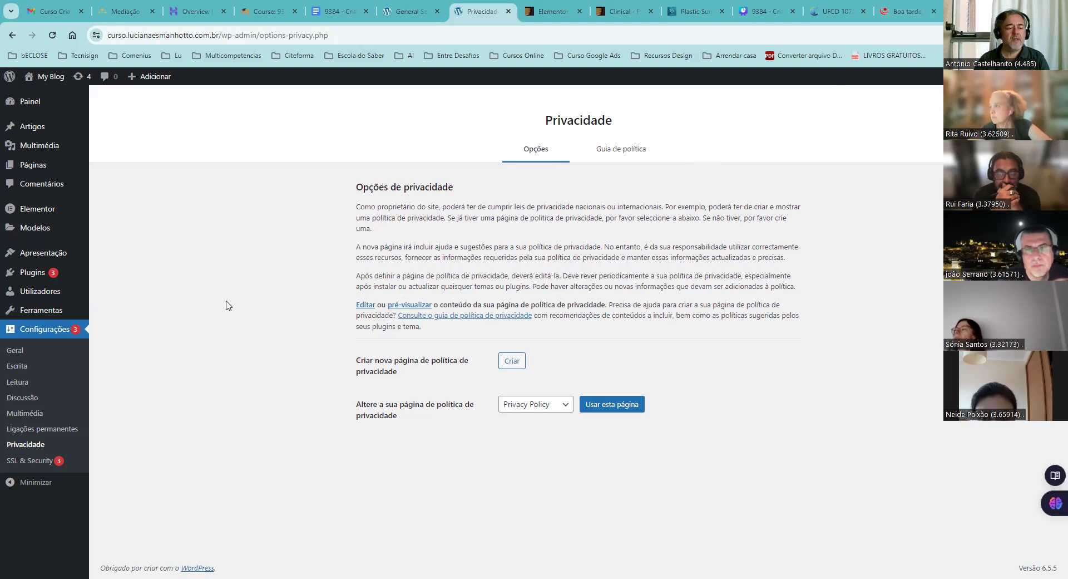
{"action": "left_click", "coordinate": [32, 465]}
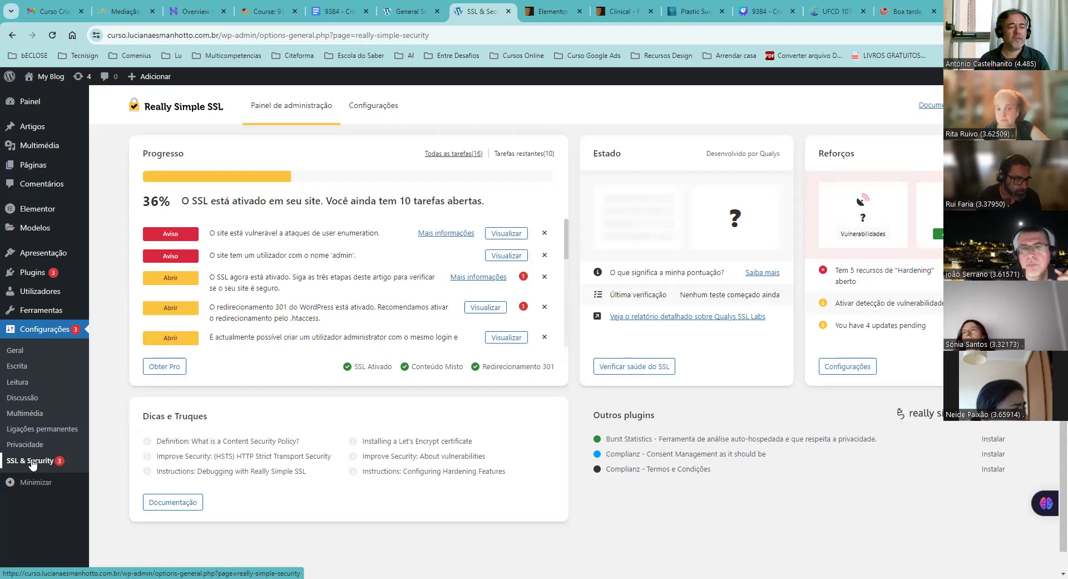
{"action": "left_click", "coordinate": [29, 382]}
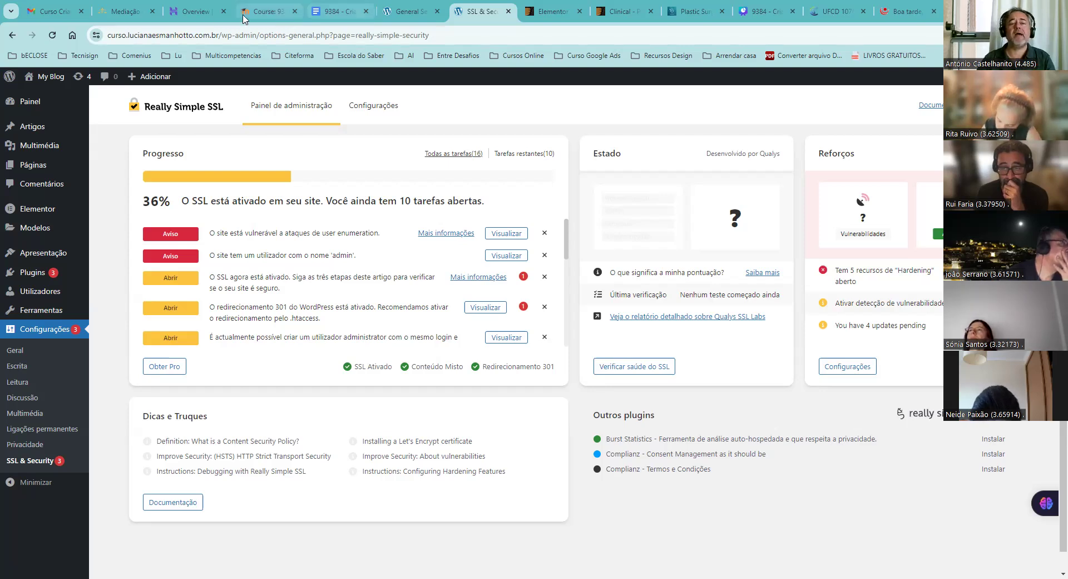
- Switch to the Moodle course and open the forum topic Actividade 2 - Instalar o tema + elementor
{"action": "key", "text": "ctrl+4"}
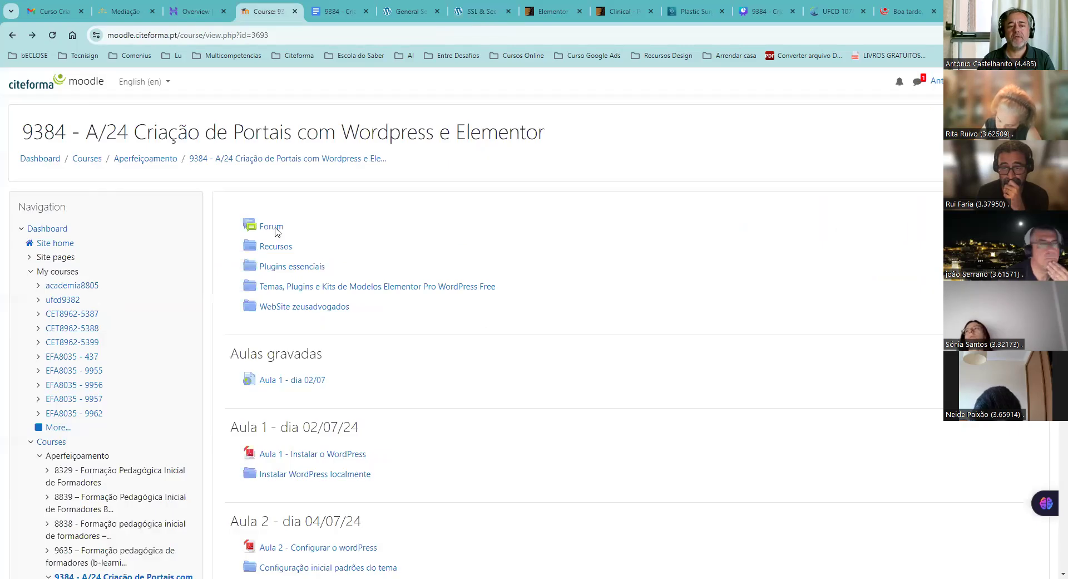
{"action": "key", "text": "Return"}
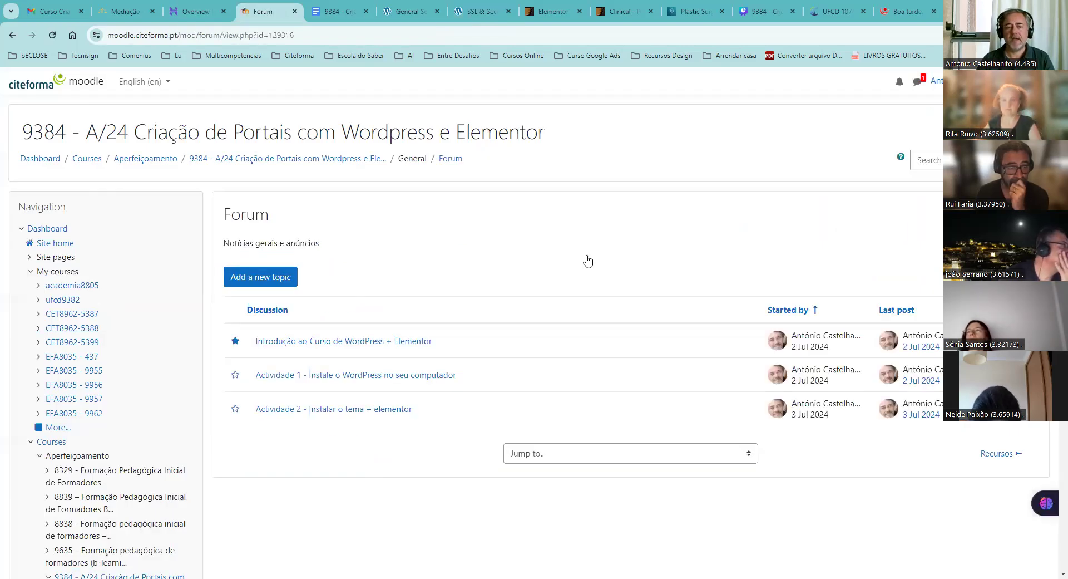
{"action": "scroll", "coordinate": [312, 267], "scroll_direction": "down", "scroll_amount": 3}
{"action": "left_click", "coordinate": [312, 266]}
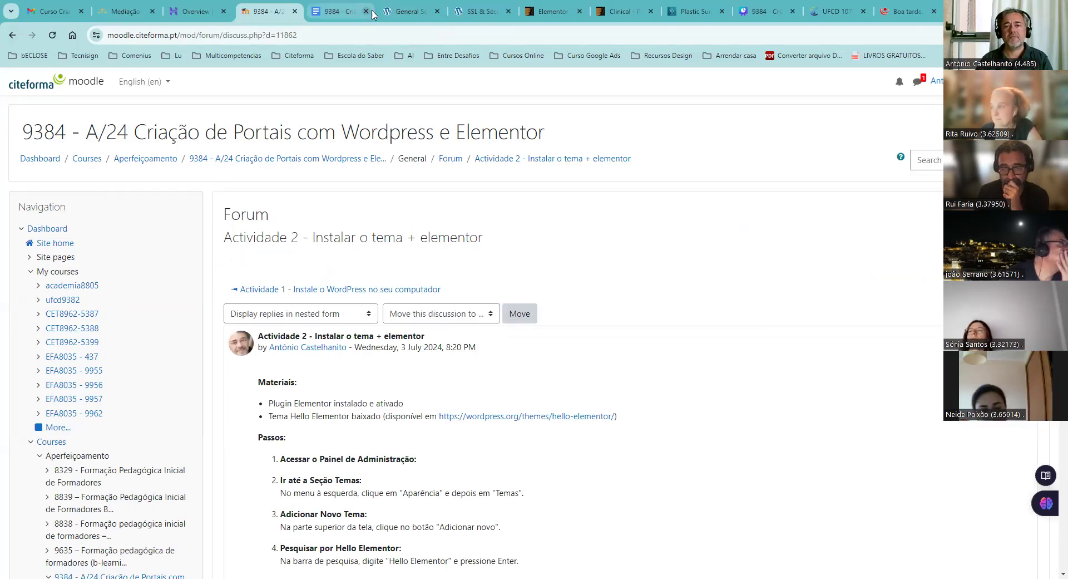
- Switch to the local curso site's admin, show its installed themes, and view the site in a new browser tab
{"action": "left_click", "coordinate": [414, 16]}
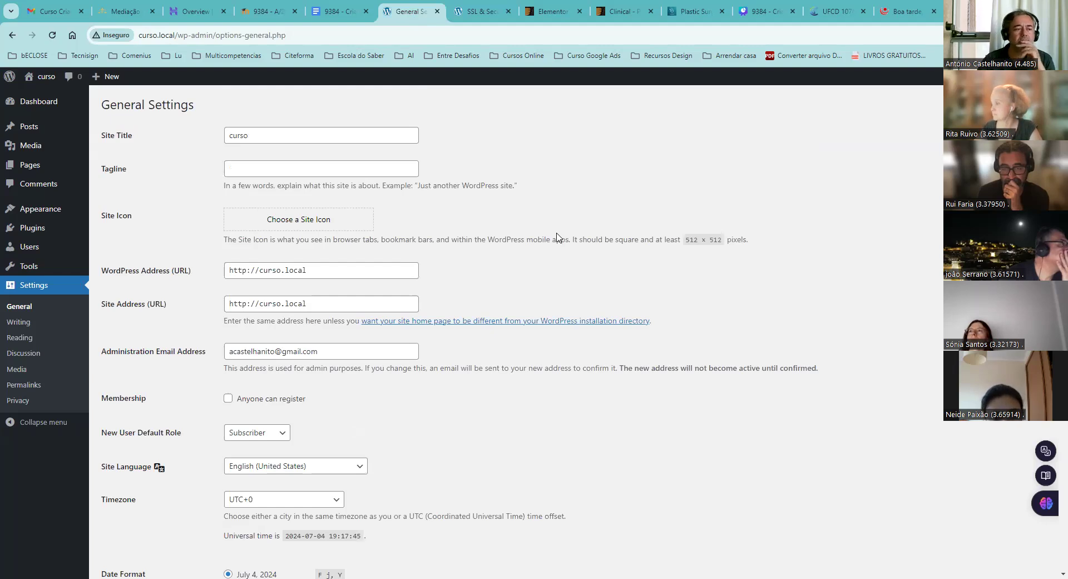
{"action": "left_click", "coordinate": [43, 214]}
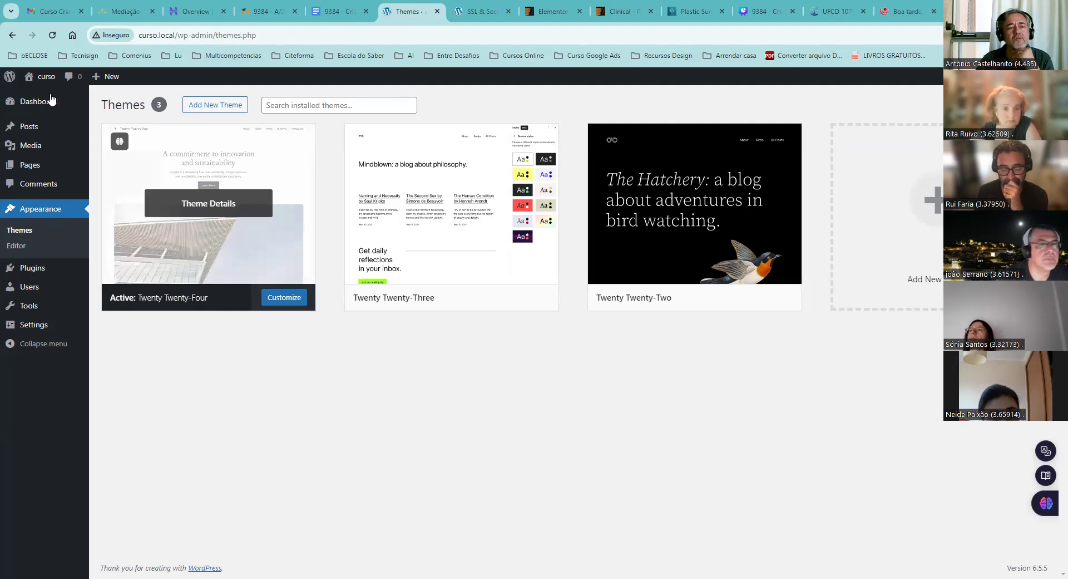
{"action": "mouse_move", "coordinate": [46, 83]}
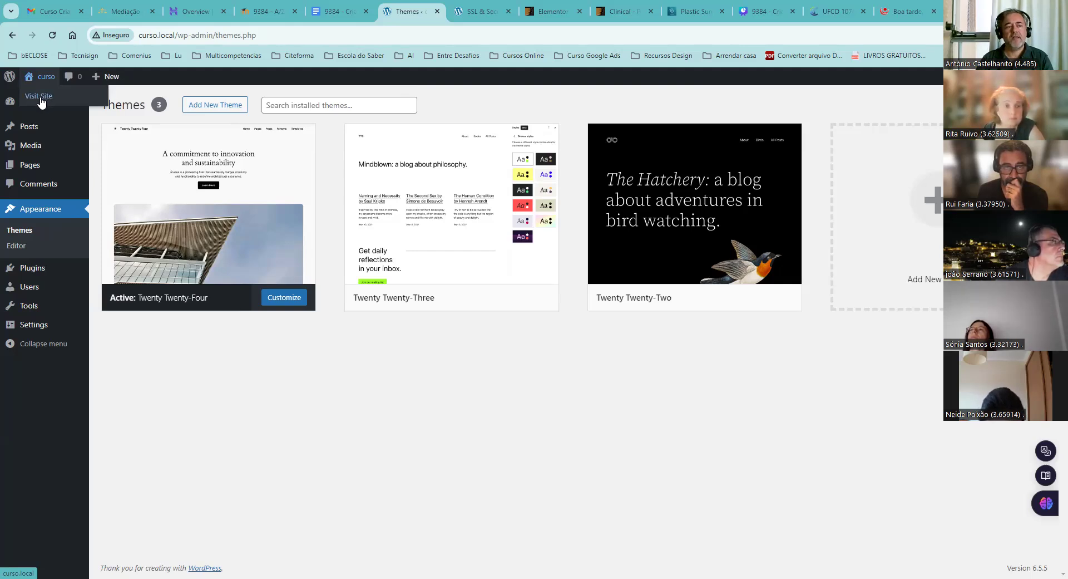
{"action": "right_click", "coordinate": [42, 98]}
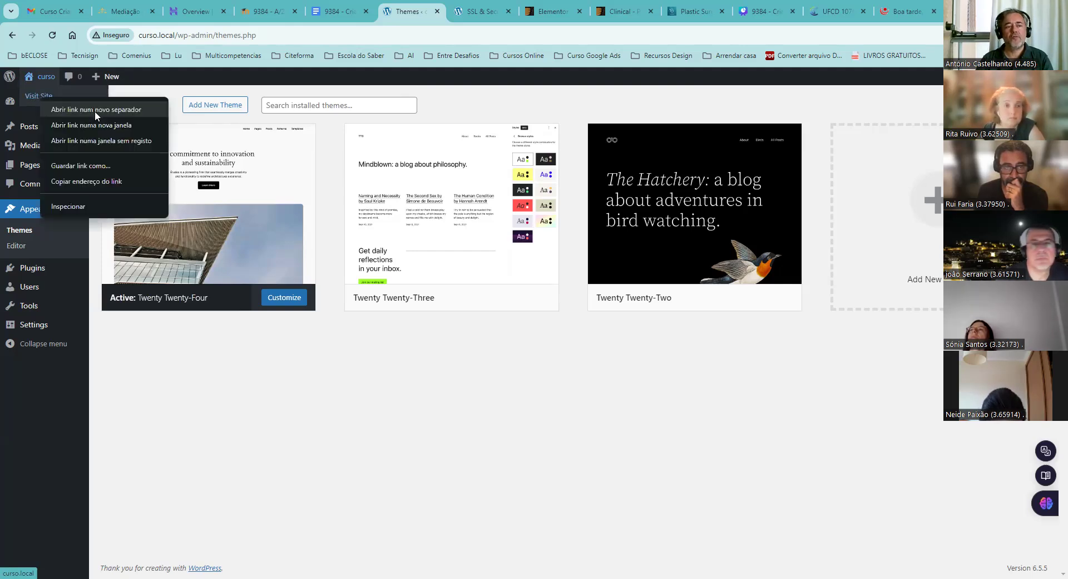
{"action": "left_click", "coordinate": [96, 110]}
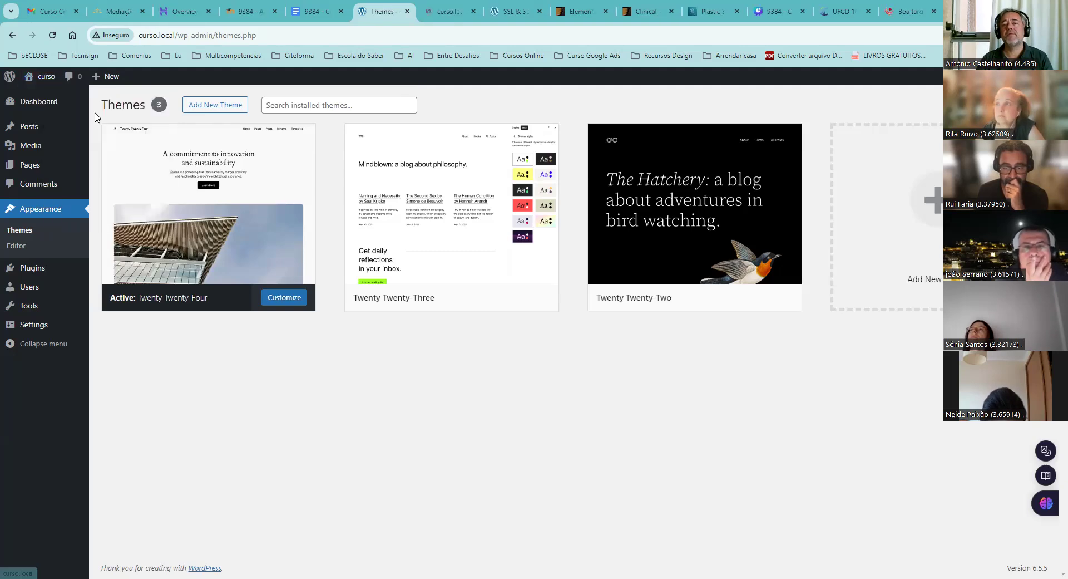
{"action": "left_click", "coordinate": [440, 14]}
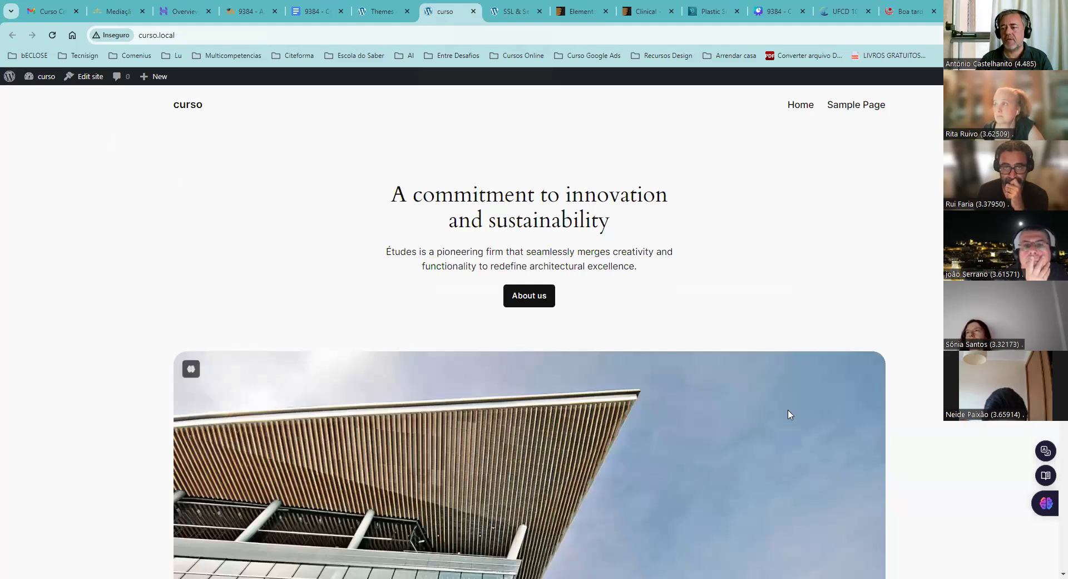
- Examine the curso home page, from its header through the services, resources and newsletter sections
{"action": "scroll", "coordinate": [791, 414], "scroll_direction": "down", "scroll_amount": 5}
{"action": "scroll", "coordinate": [790, 414], "scroll_direction": "down", "scroll_amount": 10}
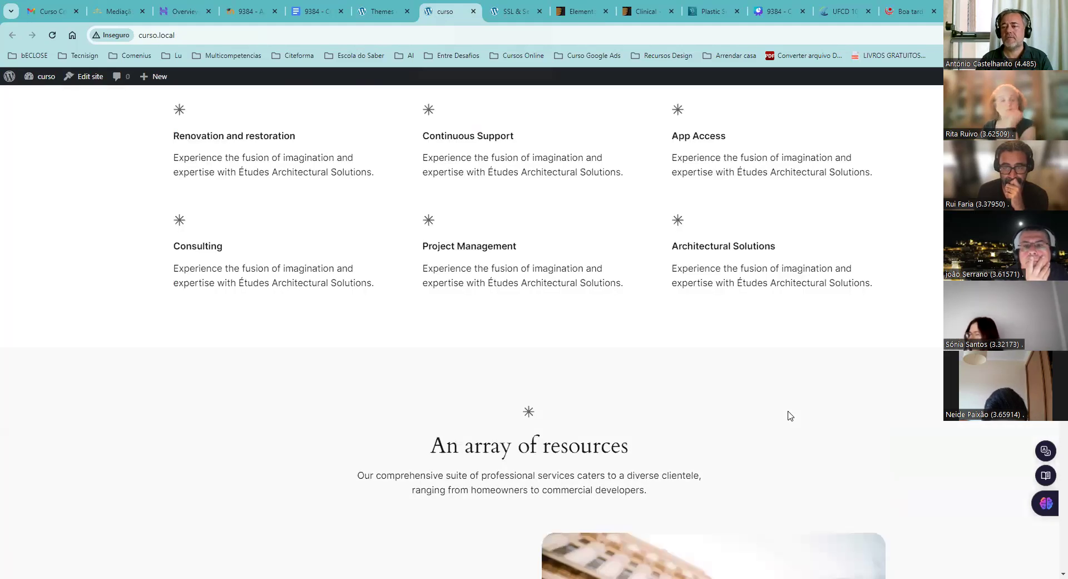
{"action": "scroll", "coordinate": [790, 415], "scroll_direction": "down", "scroll_amount": 10}
{"action": "scroll", "coordinate": [787, 415], "scroll_direction": "up", "scroll_amount": 2}
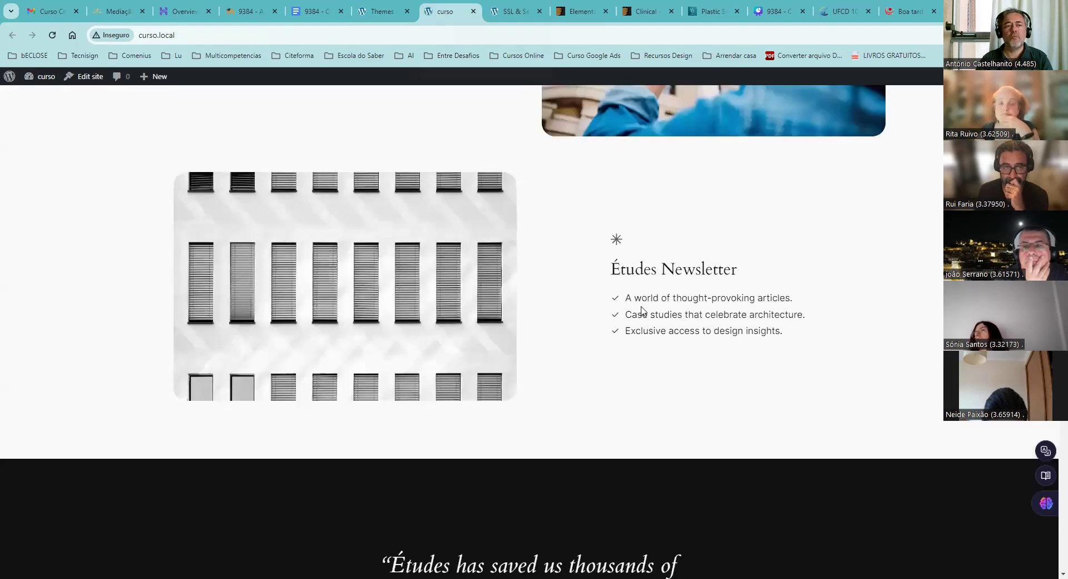
{"action": "scroll", "coordinate": [778, 389], "scroll_direction": "up", "scroll_amount": 4}
{"action": "scroll", "coordinate": [776, 389], "scroll_direction": "down", "scroll_amount": 3}
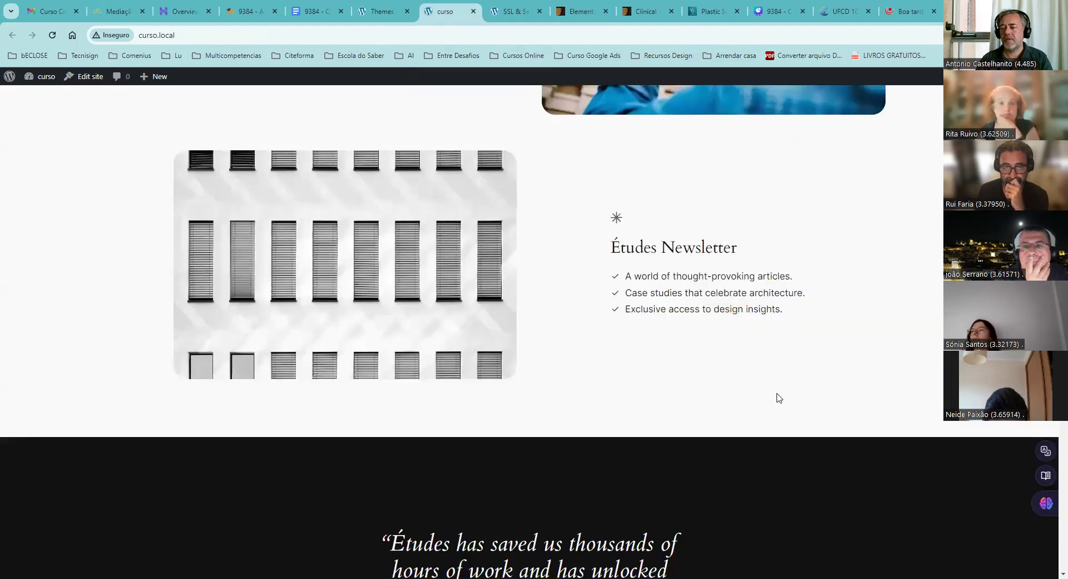
{"action": "scroll", "coordinate": [778, 398], "scroll_direction": "up", "scroll_amount": 1}
{"action": "scroll", "coordinate": [776, 398], "scroll_direction": "up", "scroll_amount": 5}
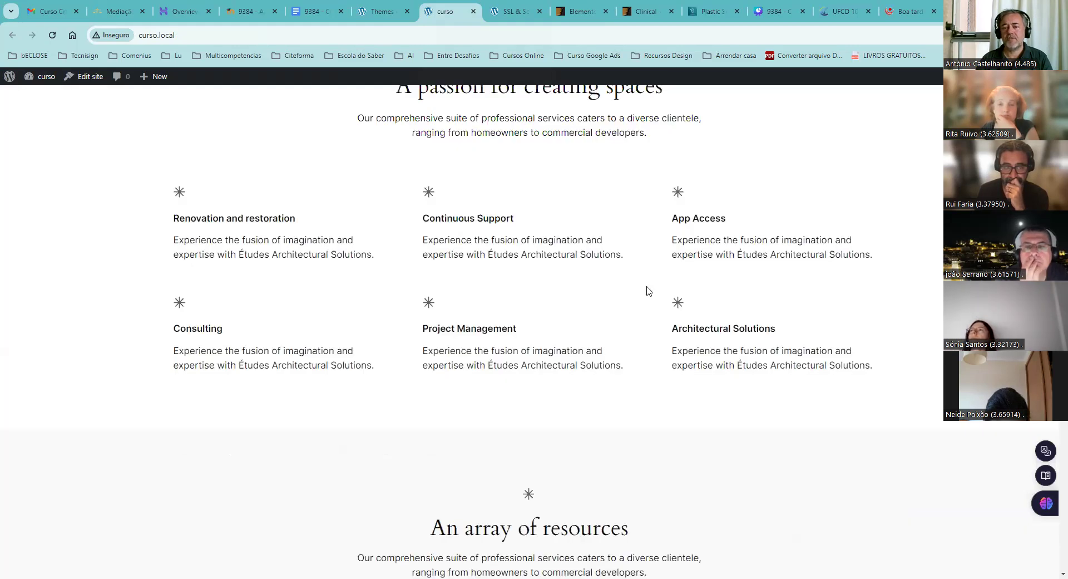
{"action": "scroll", "coordinate": [642, 283], "scroll_direction": "up", "scroll_amount": 10}
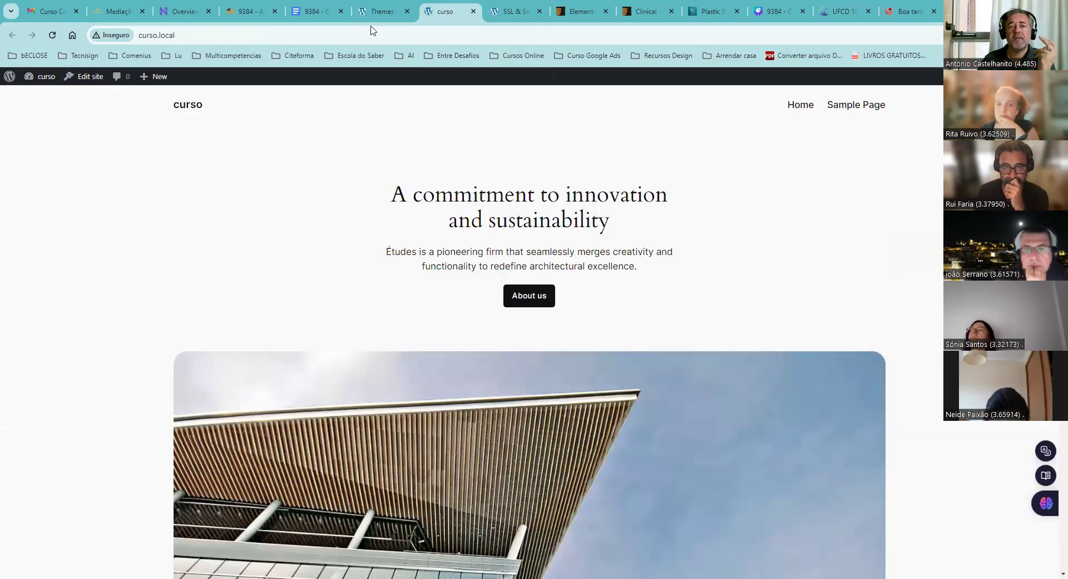
- Return to the installed themes, start adding a new theme, and browse the popular themes in the catalogue
{"action": "left_click", "coordinate": [384, 13]}
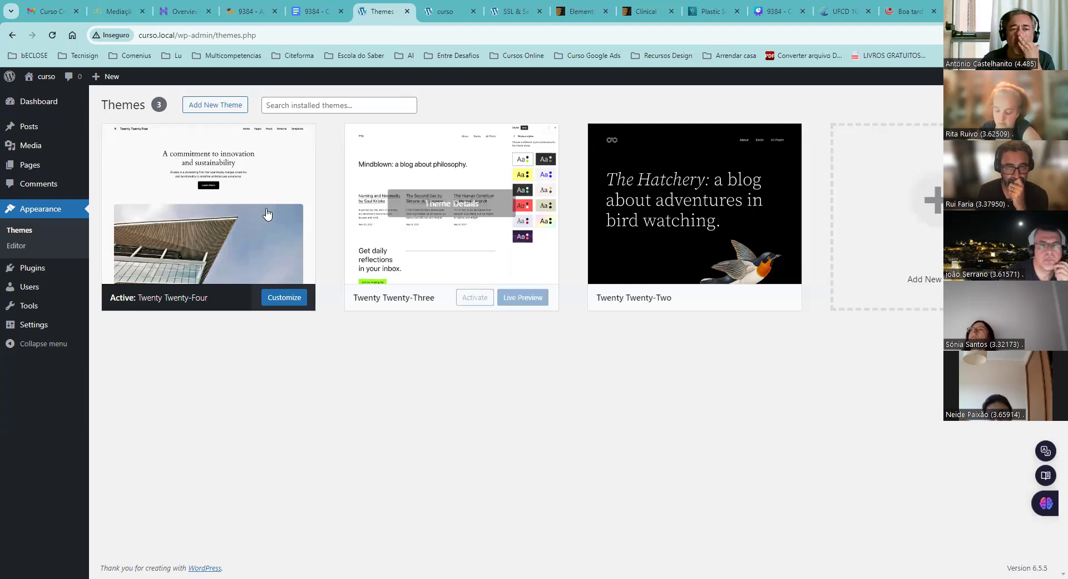
{"action": "left_click", "coordinate": [217, 114]}
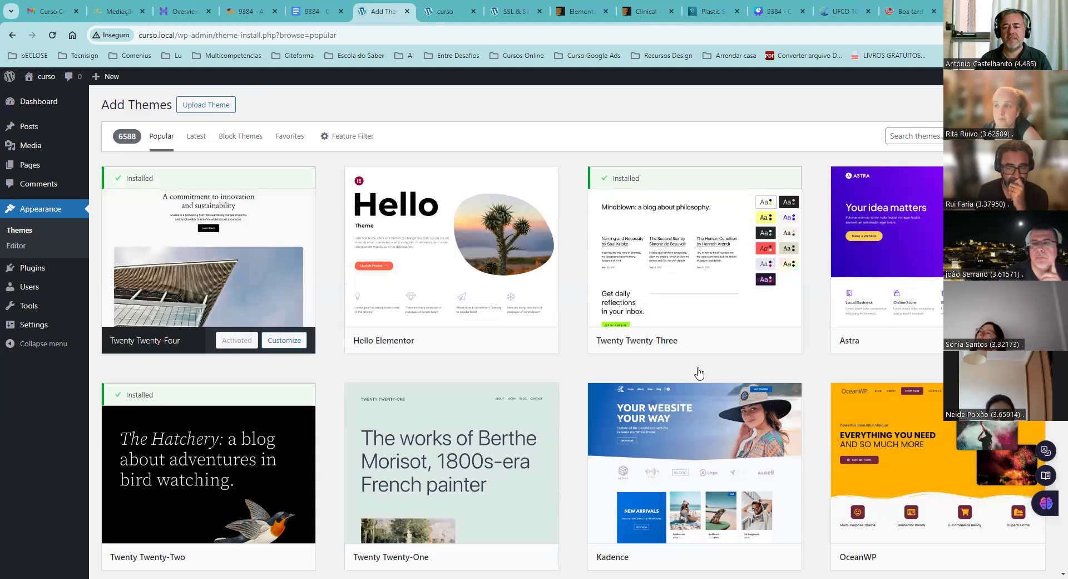
{"action": "scroll", "coordinate": [699, 372], "scroll_direction": "down", "scroll_amount": 5}
{"action": "scroll", "coordinate": [699, 371], "scroll_direction": "up", "scroll_amount": 4}
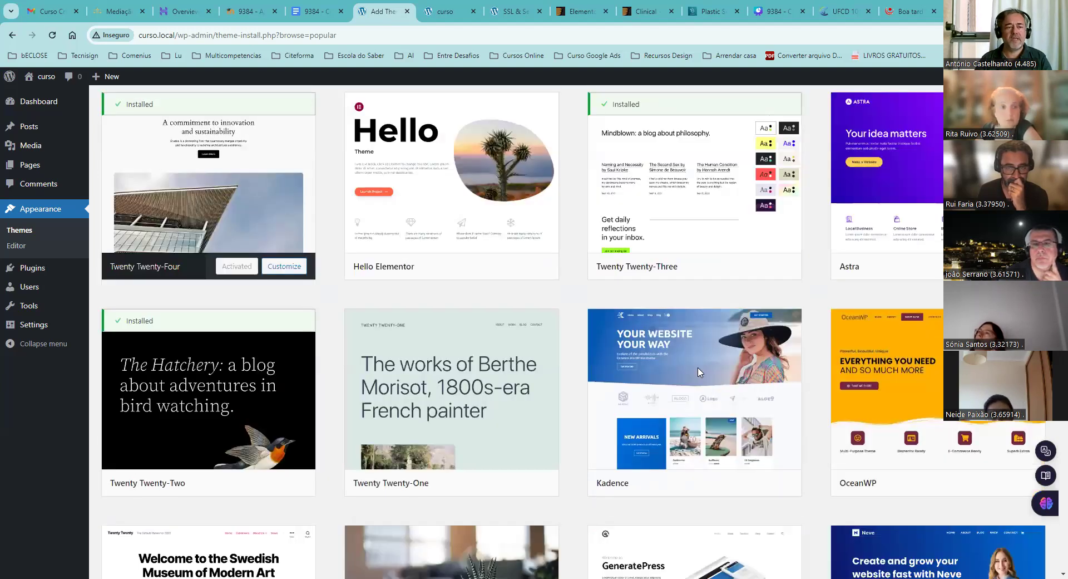
{"action": "scroll", "coordinate": [699, 372], "scroll_direction": "up", "scroll_amount": 2}
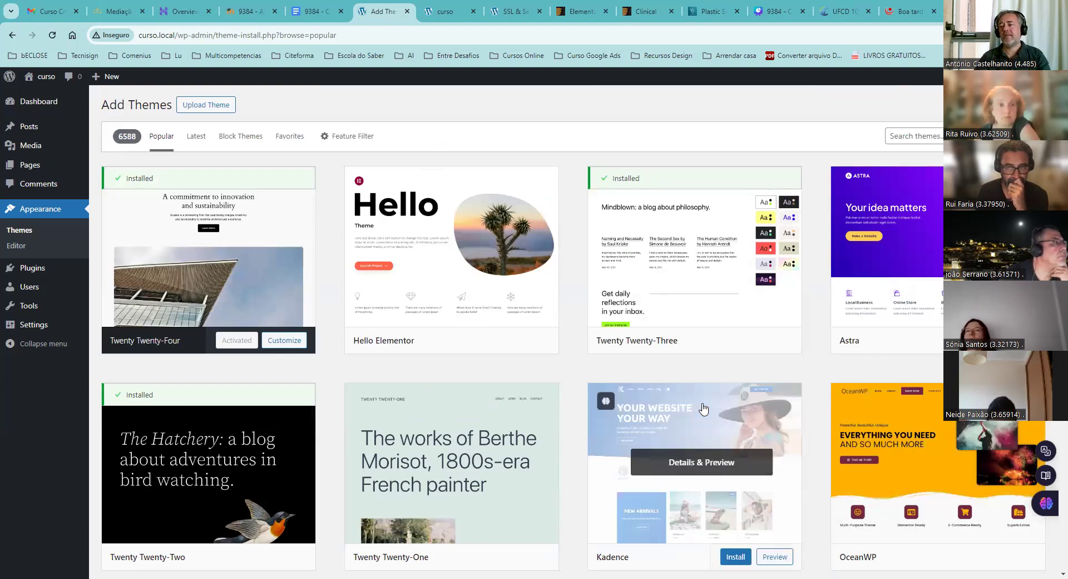
{"action": "scroll", "coordinate": [704, 409], "scroll_direction": "down", "scroll_amount": 4}
{"action": "scroll", "coordinate": [705, 405], "scroll_direction": "down", "scroll_amount": 6}
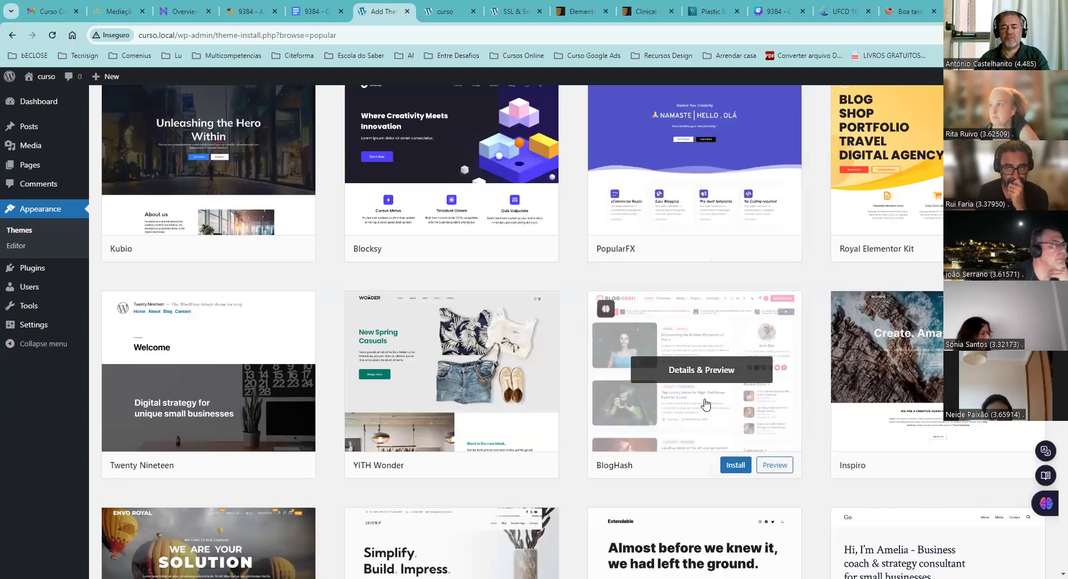
{"action": "scroll", "coordinate": [706, 404], "scroll_direction": "down", "scroll_amount": 3}
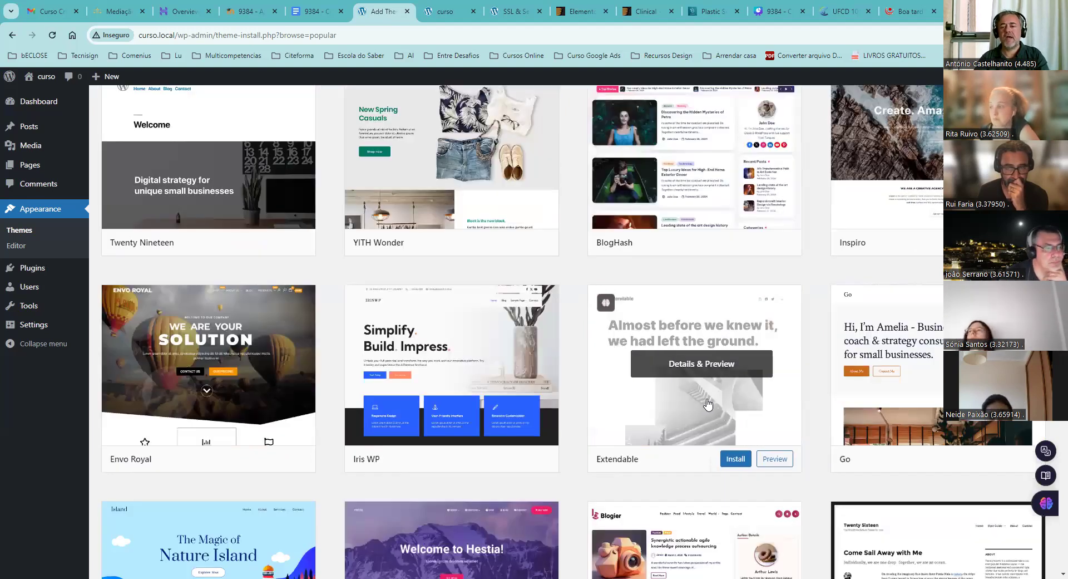
{"action": "scroll", "coordinate": [708, 405], "scroll_direction": "up", "scroll_amount": 5}
{"action": "scroll", "coordinate": [709, 404], "scroll_direction": "up", "scroll_amount": 8}
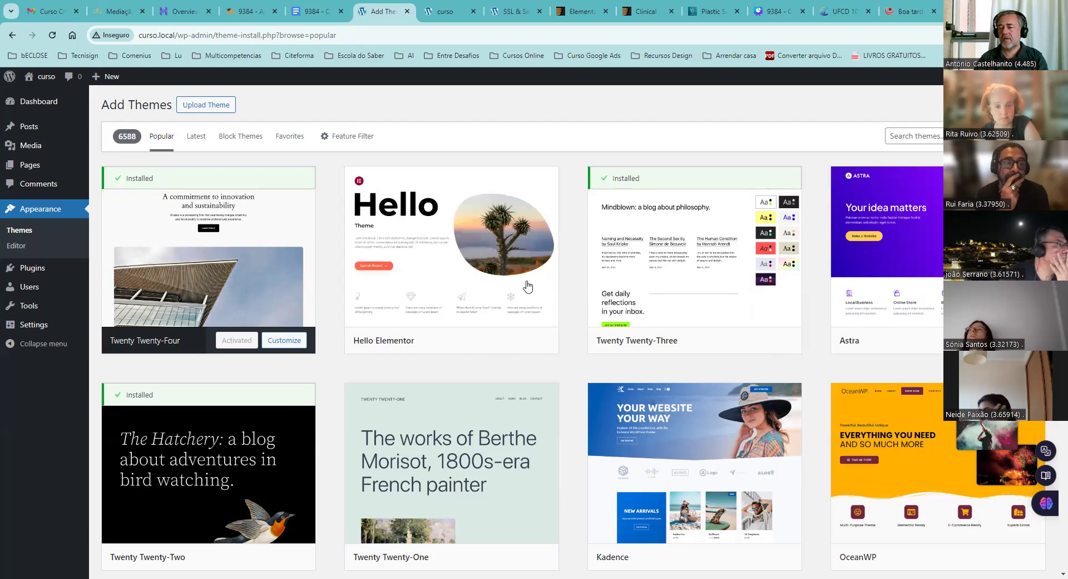
- Install the Hello Elementor theme from the popular themes and activate it on the site
{"action": "mouse_move", "coordinate": [495, 243]}
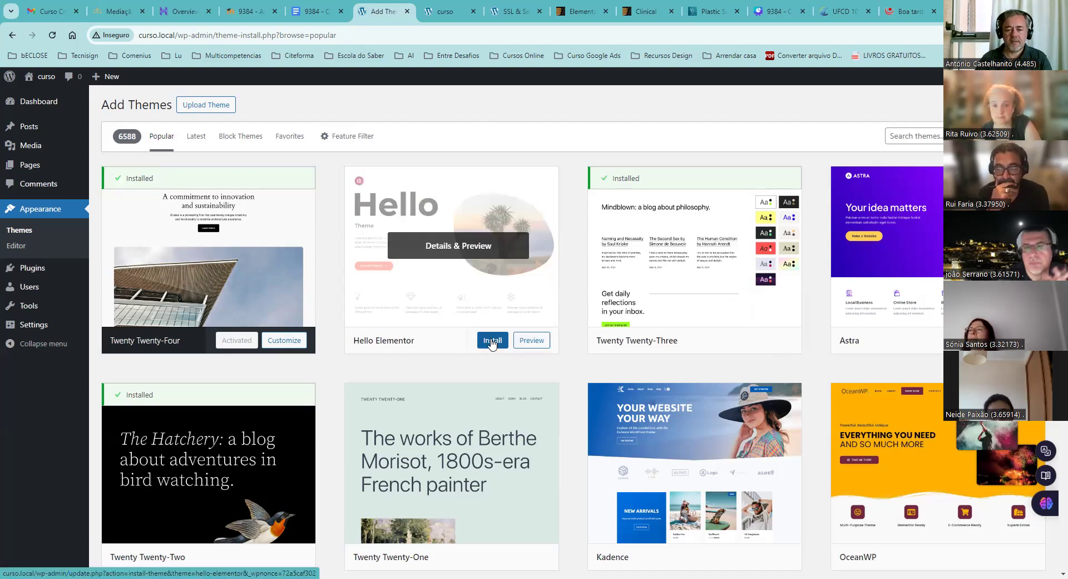
{"action": "left_click", "coordinate": [492, 342]}
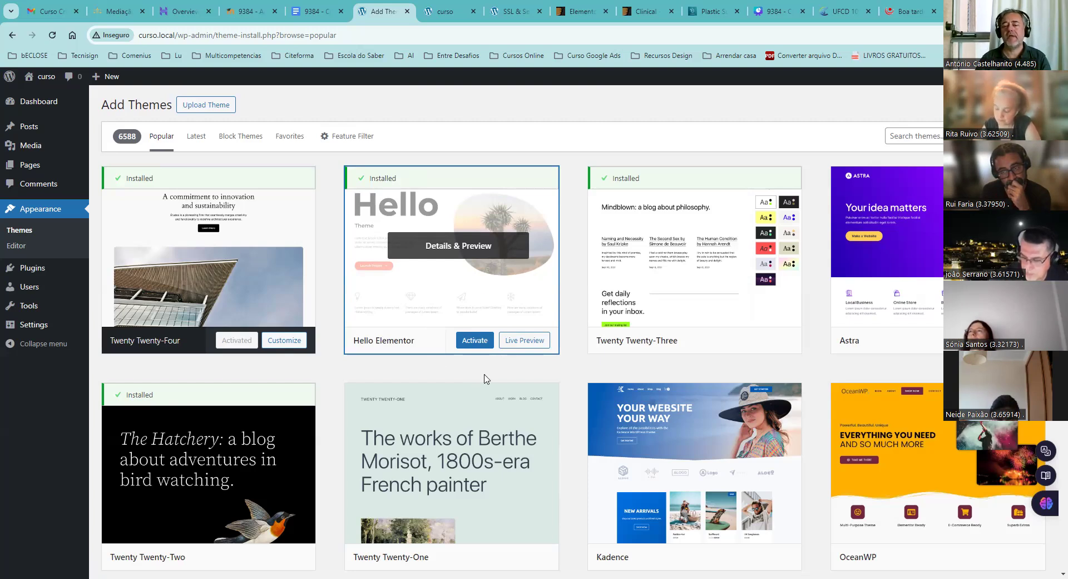
{"action": "left_click", "coordinate": [474, 343]}
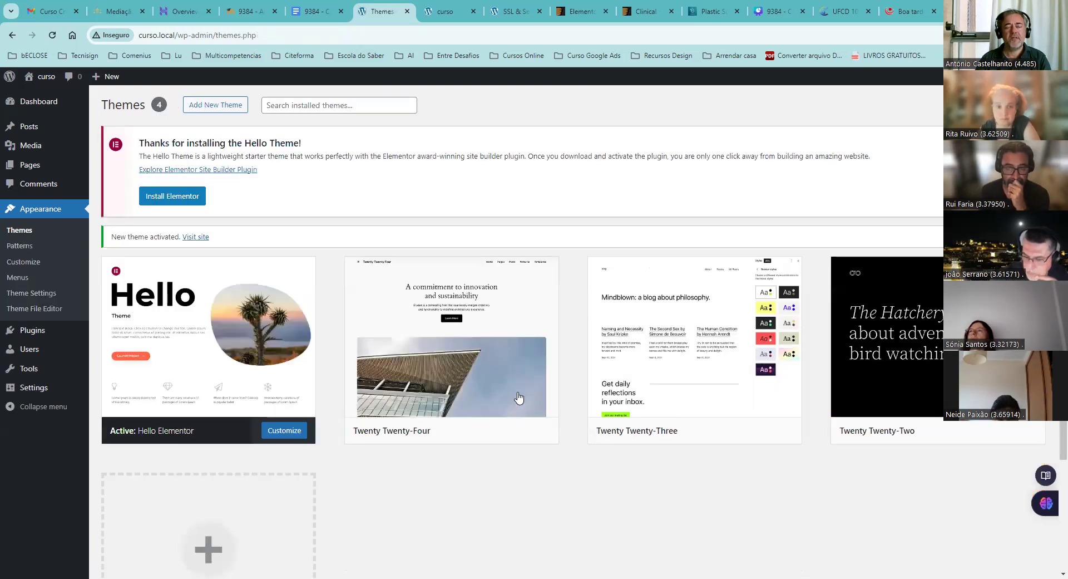
{"action": "mouse_move", "coordinate": [479, 350]}
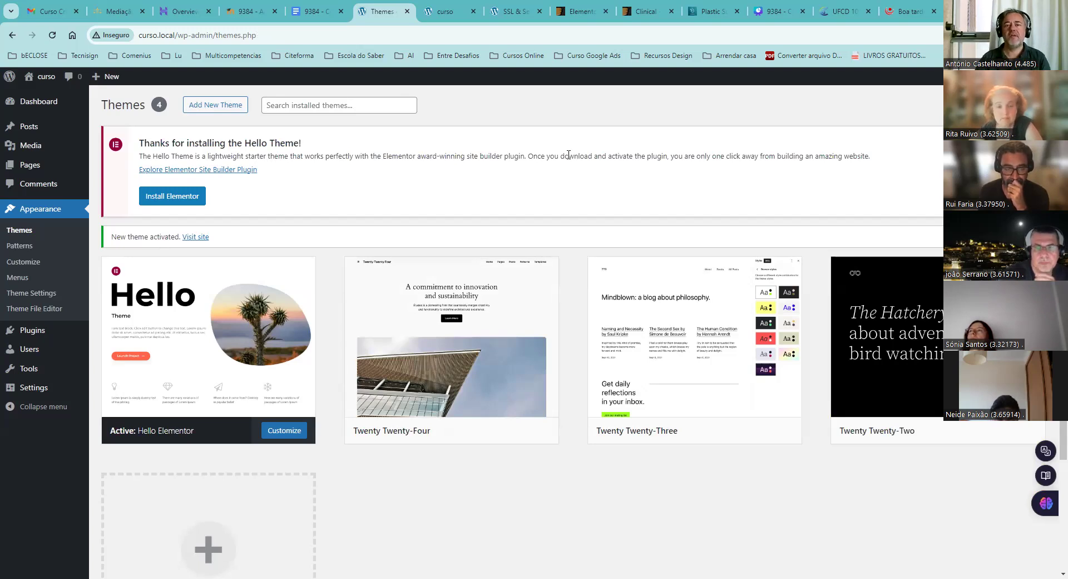
- Reload the curso home page to view it with the new theme, and return to the installed themes
{"action": "key", "text": "ctrl+Tab"}
{"action": "key", "text": "F5"}
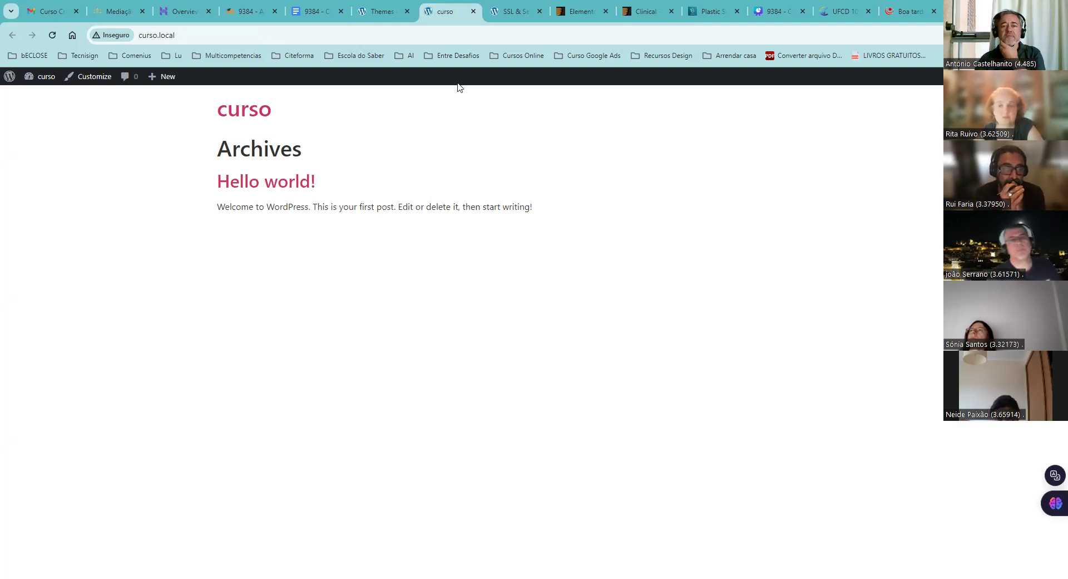
{"action": "left_click", "coordinate": [374, 12]}
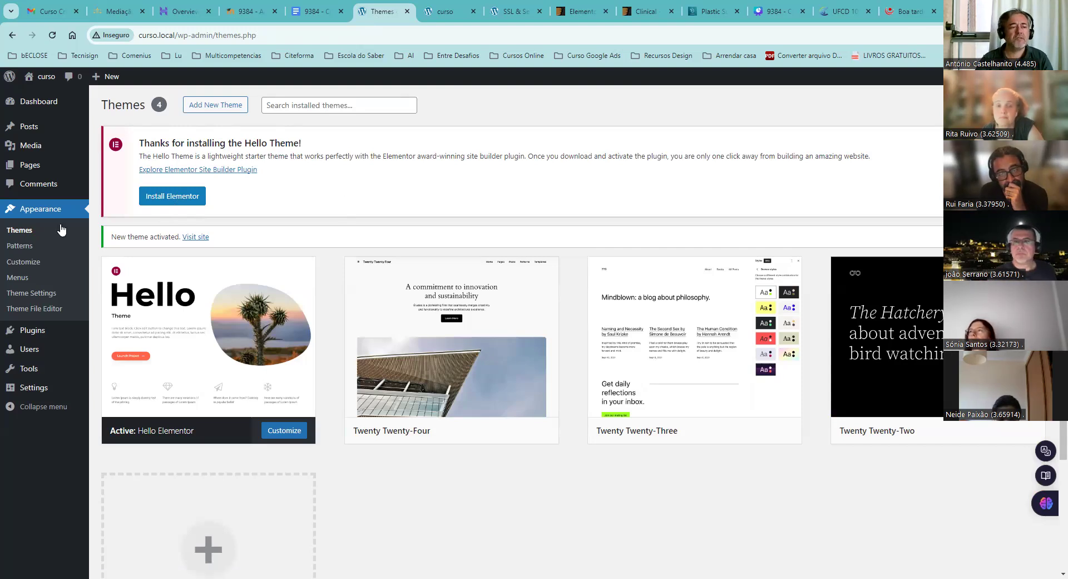
- Open Sample Page from the site's pages for editing and delete the Advogados logo image block below its title
{"action": "mouse_move", "coordinate": [29, 171]}
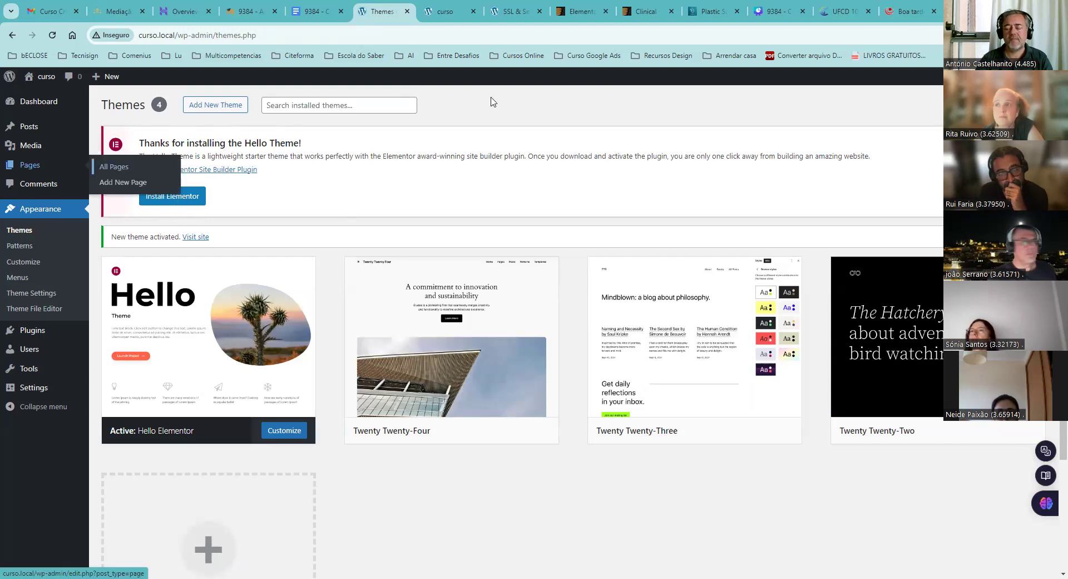
{"action": "left_click", "coordinate": [30, 165]}
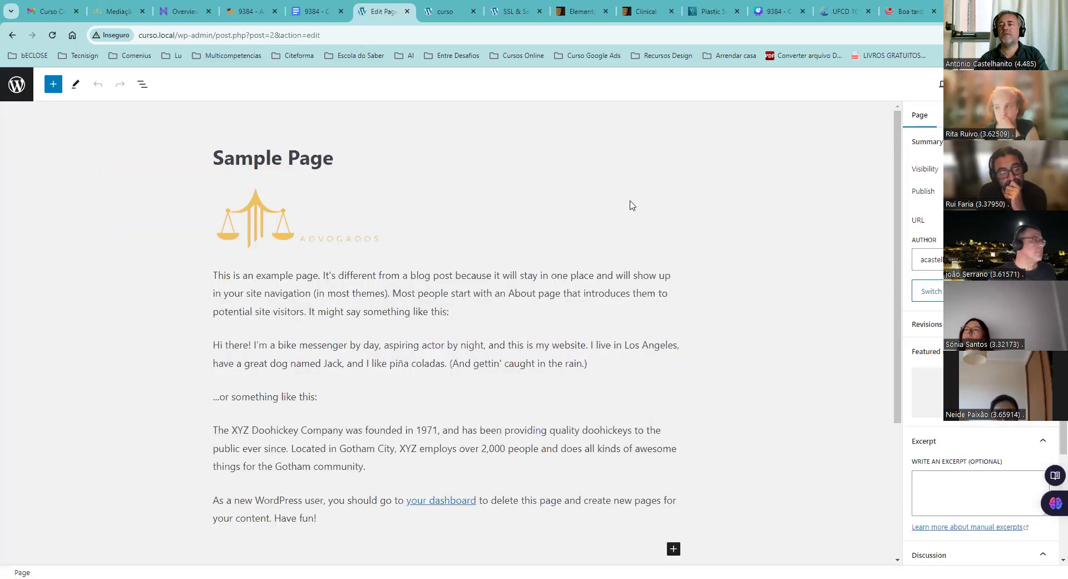
{"action": "left_click", "coordinate": [386, 220]}
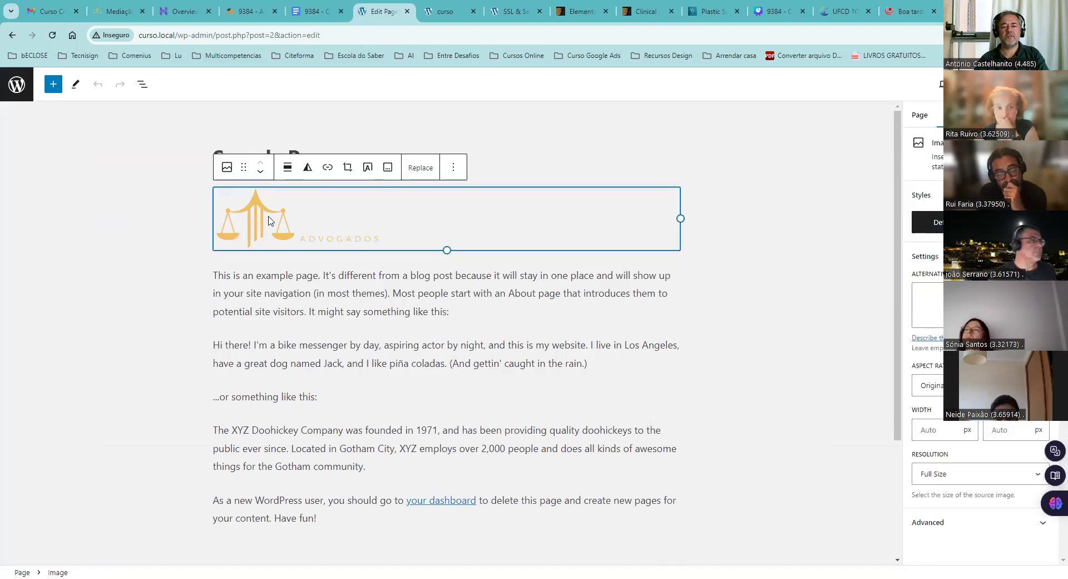
{"action": "left_click", "coordinate": [453, 170]}
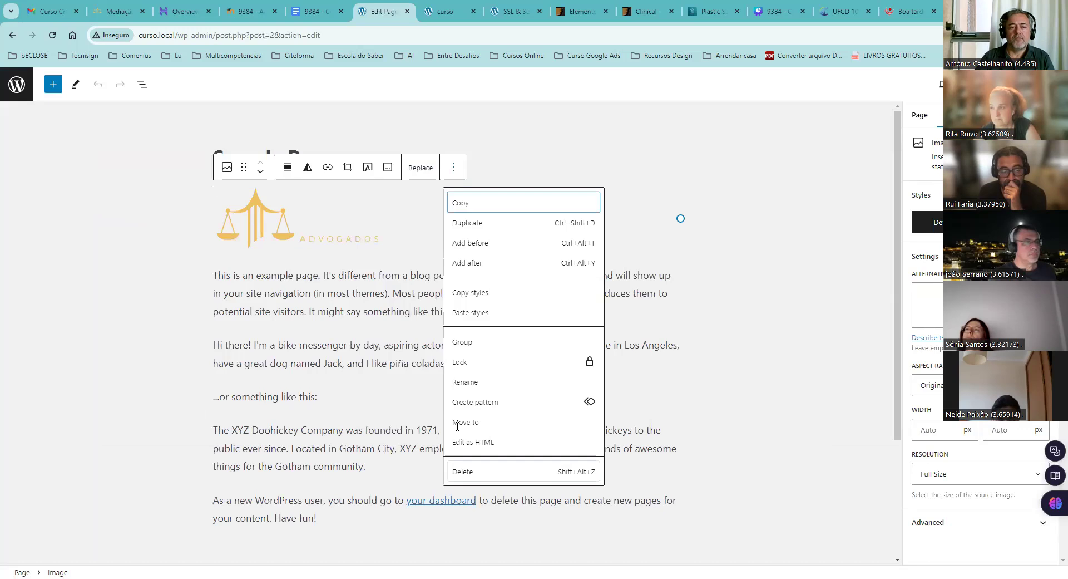
{"action": "left_click", "coordinate": [470, 471]}
{"action": "scroll", "coordinate": [327, 189], "scroll_direction": "up", "scroll_amount": 2}
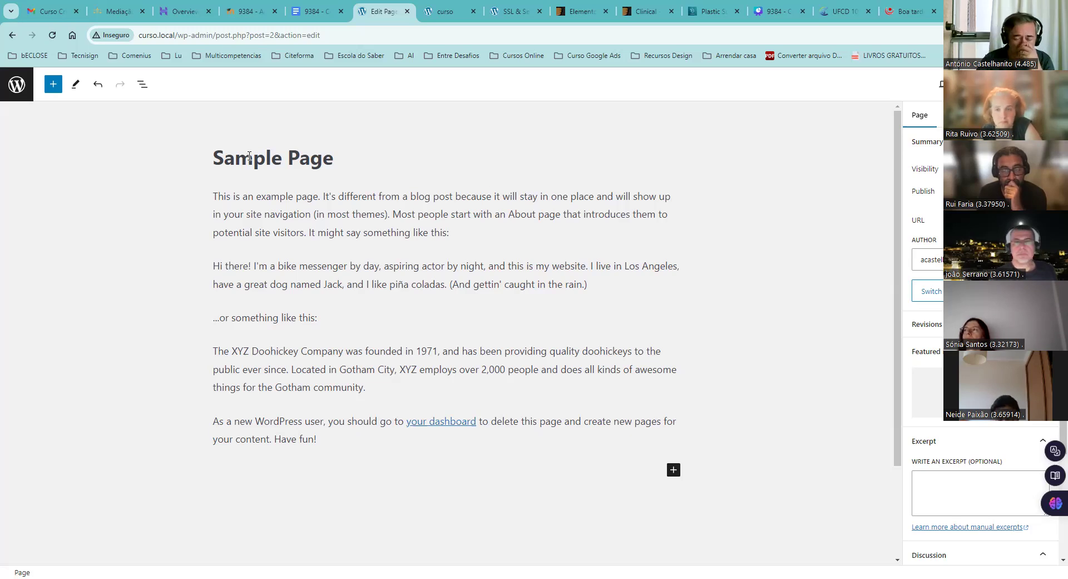
- Examine the text, media, design and widget blocks available for insertion in Sample Page
{"action": "left_click", "coordinate": [53, 85]}
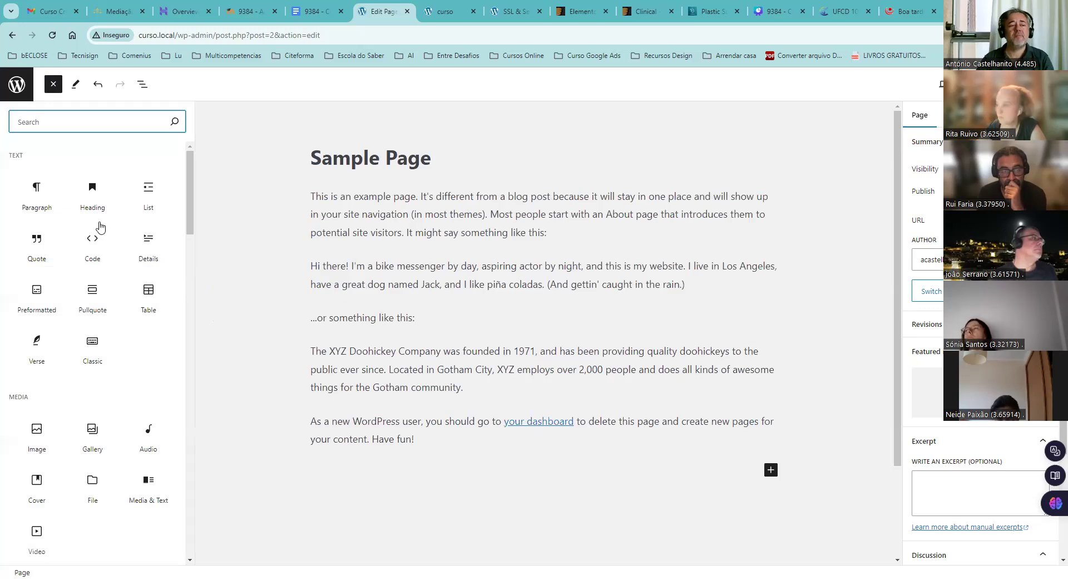
{"action": "scroll", "coordinate": [108, 274], "scroll_direction": "down", "scroll_amount": 1}
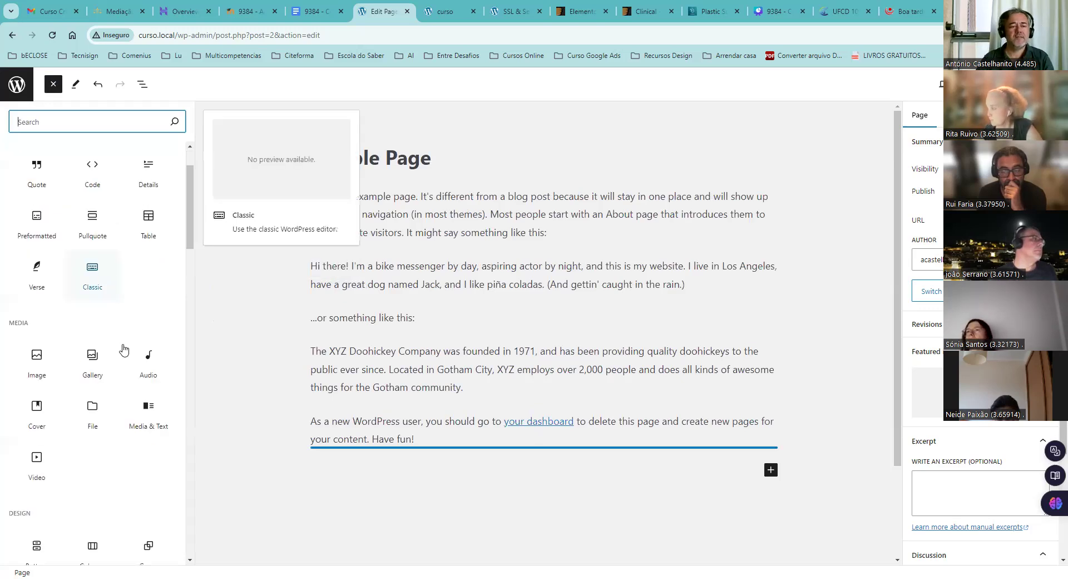
{"action": "scroll", "coordinate": [124, 349], "scroll_direction": "down", "scroll_amount": 1}
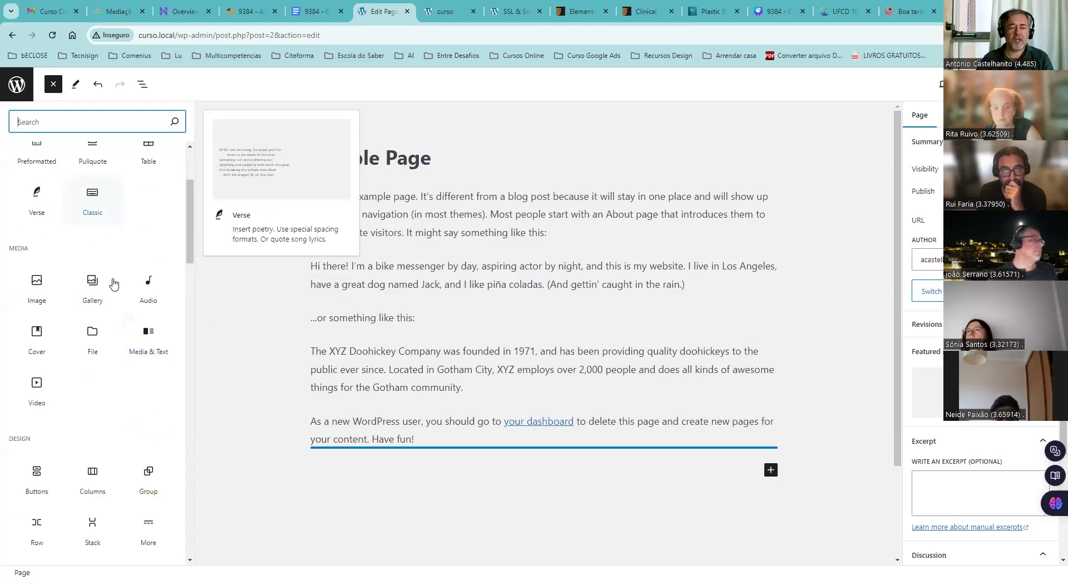
{"action": "scroll", "coordinate": [111, 281], "scroll_direction": "up", "scroll_amount": 2}
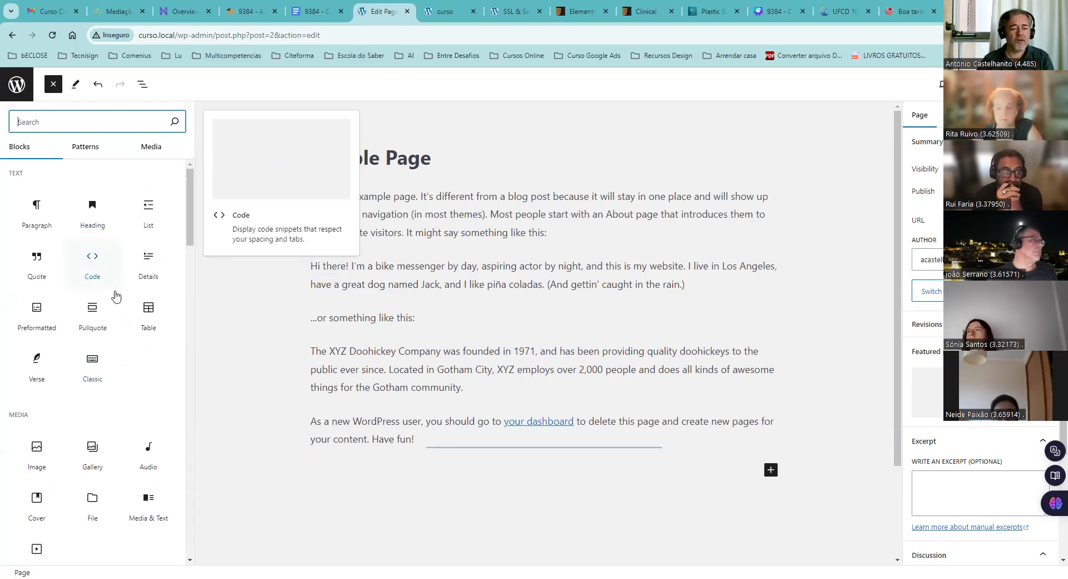
{"action": "scroll", "coordinate": [119, 311], "scroll_direction": "down", "scroll_amount": 4}
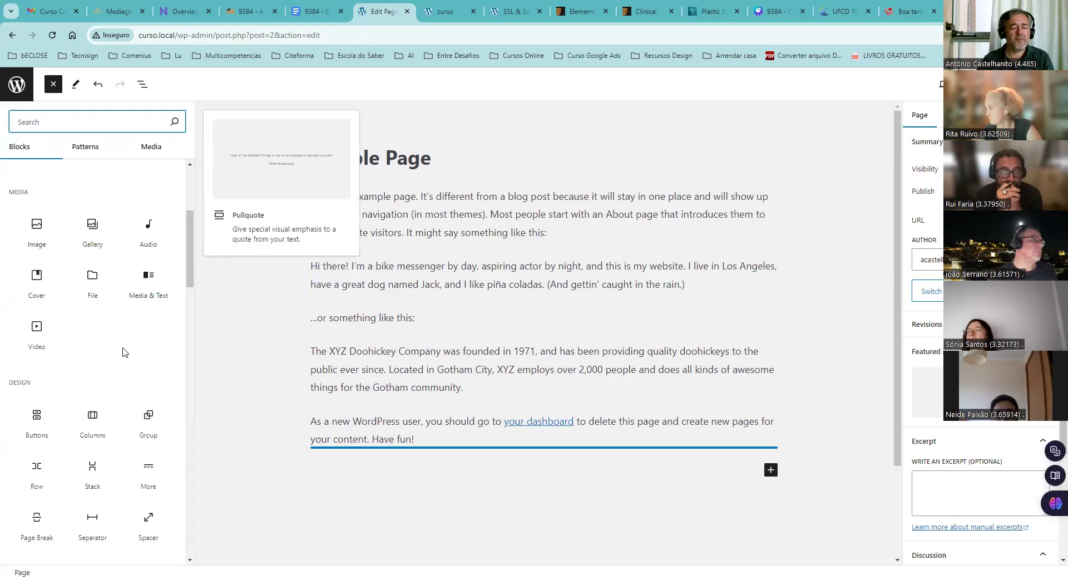
{"action": "scroll", "coordinate": [122, 352], "scroll_direction": "up", "scroll_amount": 3}
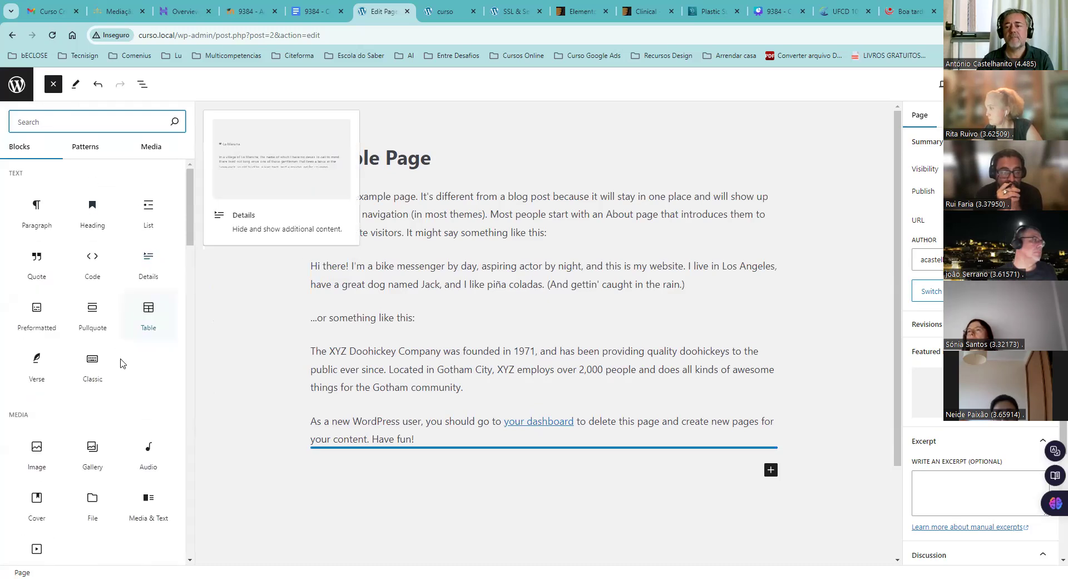
{"action": "scroll", "coordinate": [123, 320], "scroll_direction": "up", "scroll_amount": 1}
{"action": "scroll", "coordinate": [127, 355], "scroll_direction": "down", "scroll_amount": 4}
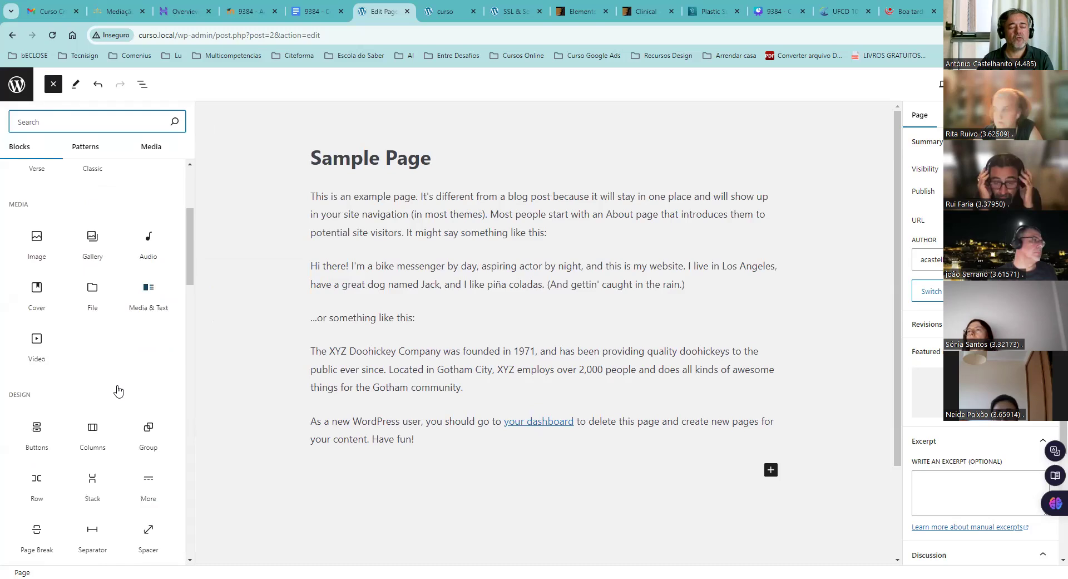
{"action": "scroll", "coordinate": [117, 391], "scroll_direction": "down", "scroll_amount": 2}
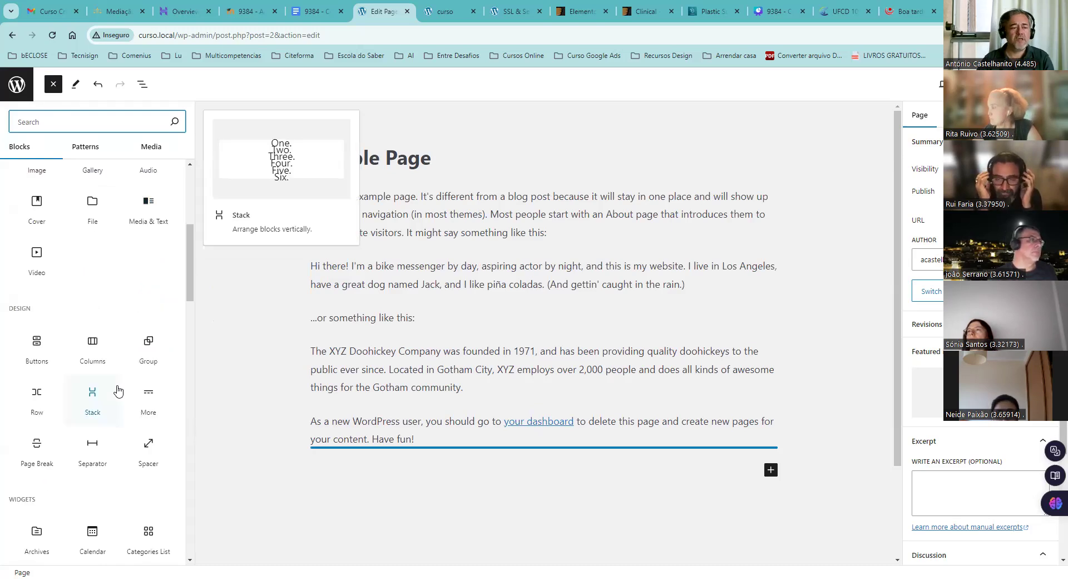
- Insert an Image block after Sample Page's first paragraph and fill it with the Advogados logo from the media library
{"action": "scroll", "coordinate": [117, 392], "scroll_direction": "up", "scroll_amount": 5}
{"action": "scroll", "coordinate": [133, 341], "scroll_direction": "down", "scroll_amount": 1}
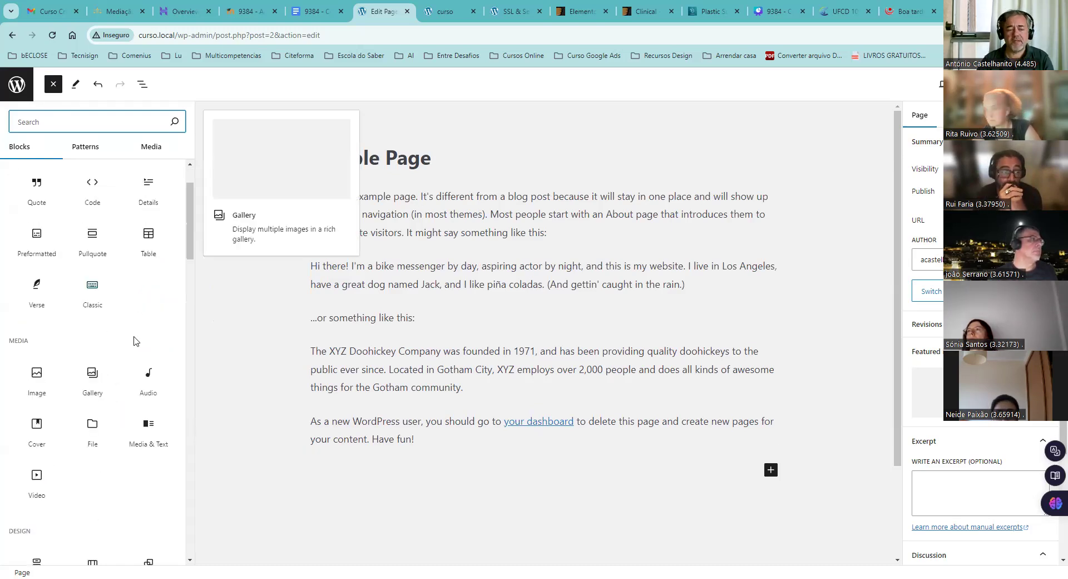
{"action": "left_click_drag", "start_coordinate": [38, 374], "coordinate": [324, 251]}
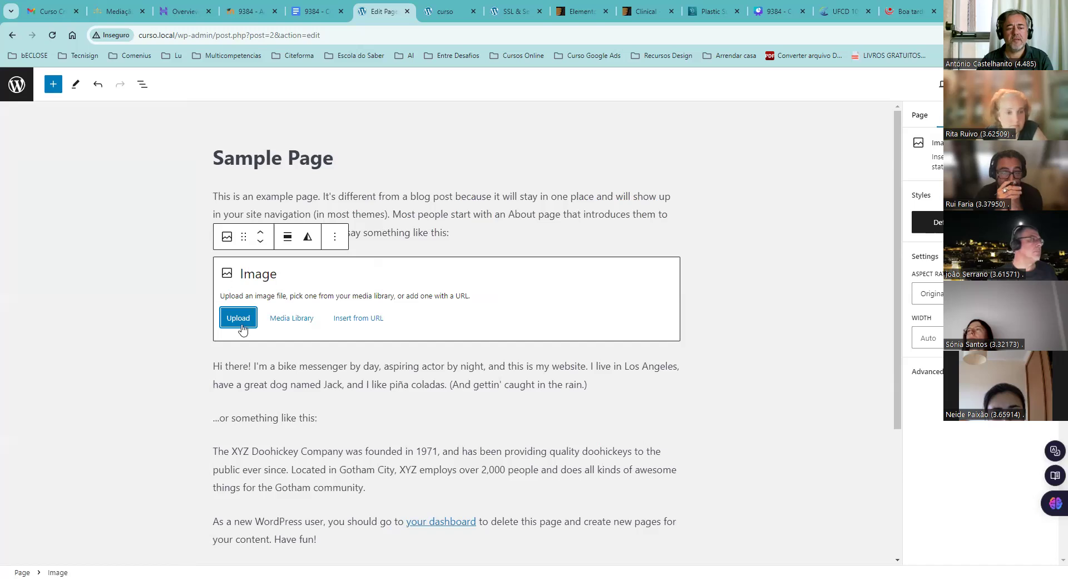
{"action": "left_click", "coordinate": [282, 322]}
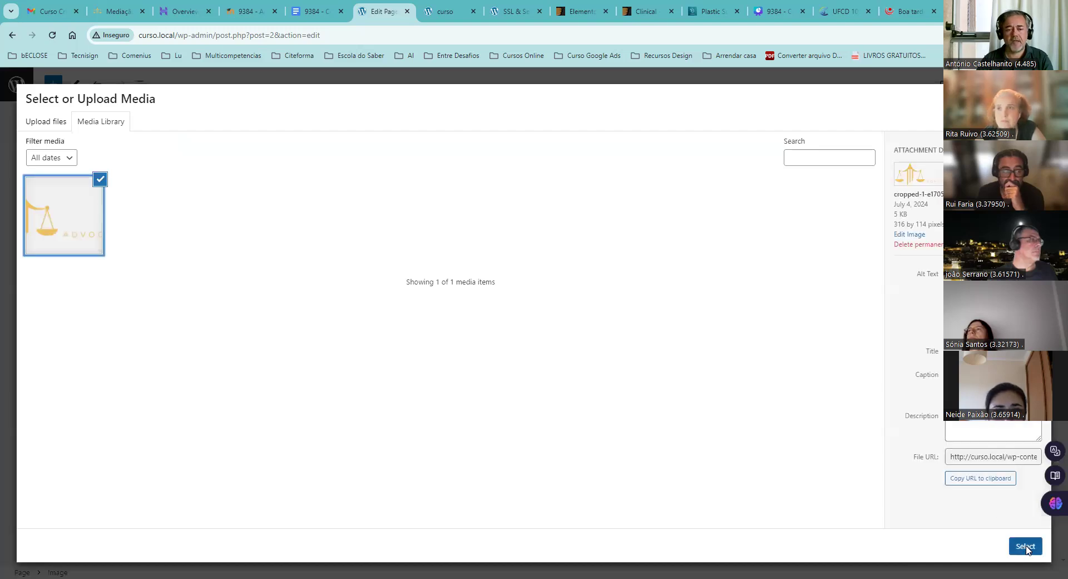
{"action": "left_click", "coordinate": [1026, 547]}
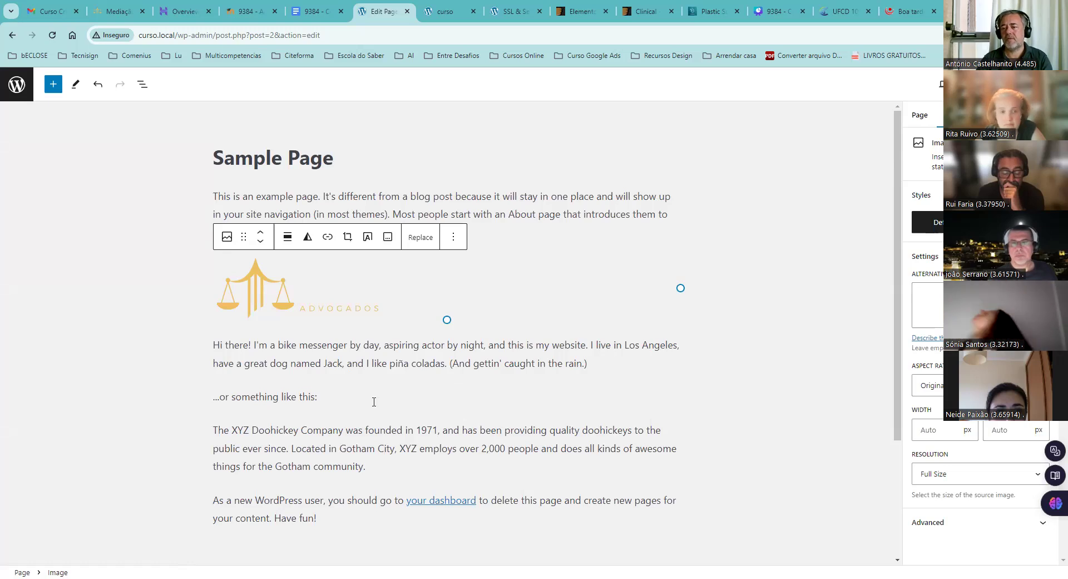
{"action": "scroll", "coordinate": [374, 402], "scroll_direction": "down", "scroll_amount": 3}
{"action": "scroll", "coordinate": [374, 402], "scroll_direction": "up", "scroll_amount": 3}
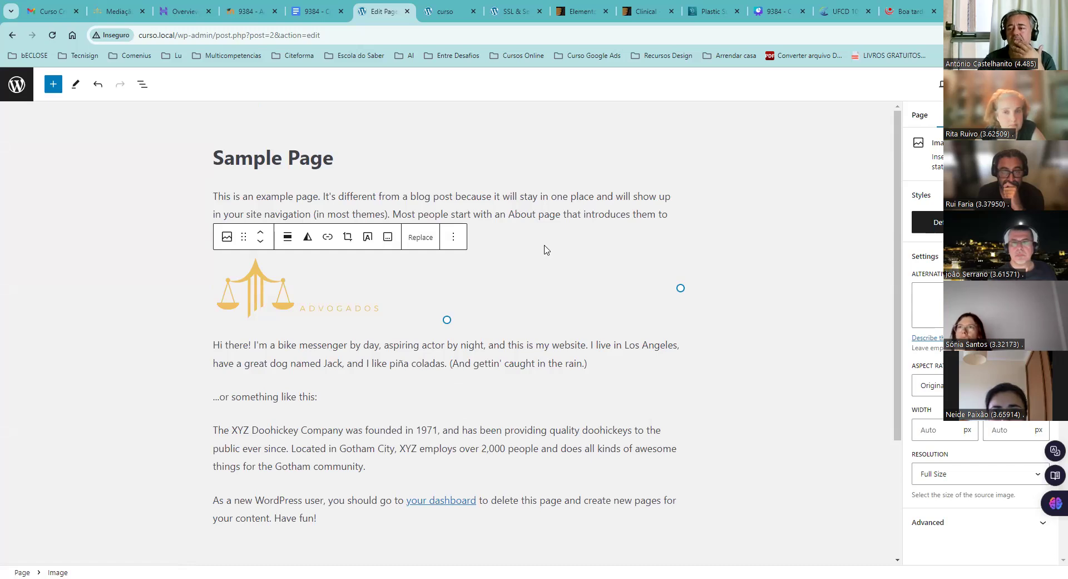
- Insert an empty Video block between the XYZ Doohickey Company paragraph and the closing paragraph of Sample Page
{"action": "left_click", "coordinate": [54, 86]}
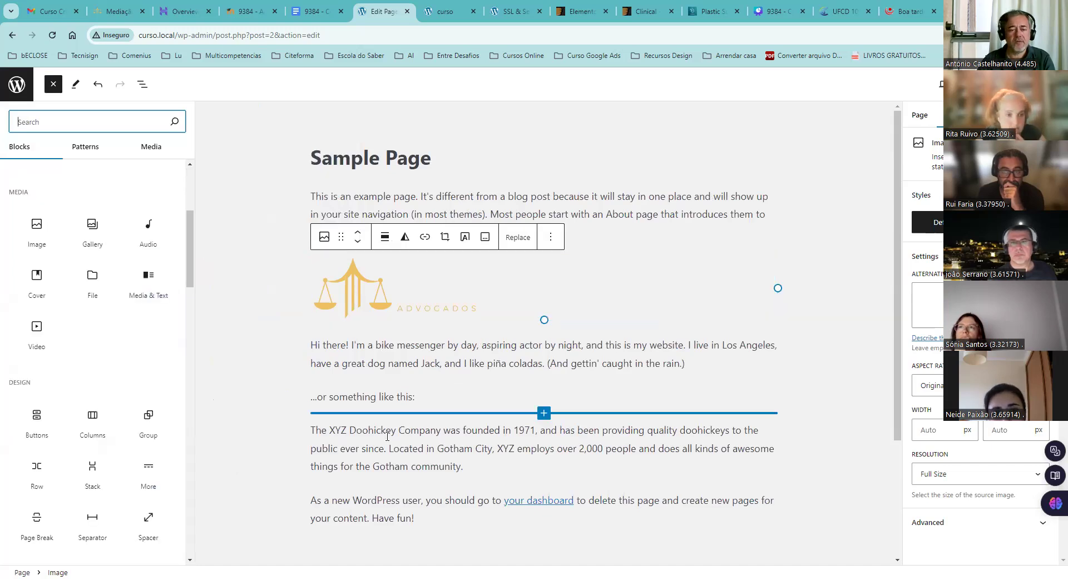
{"action": "scroll", "coordinate": [388, 436], "scroll_direction": "down", "scroll_amount": 2}
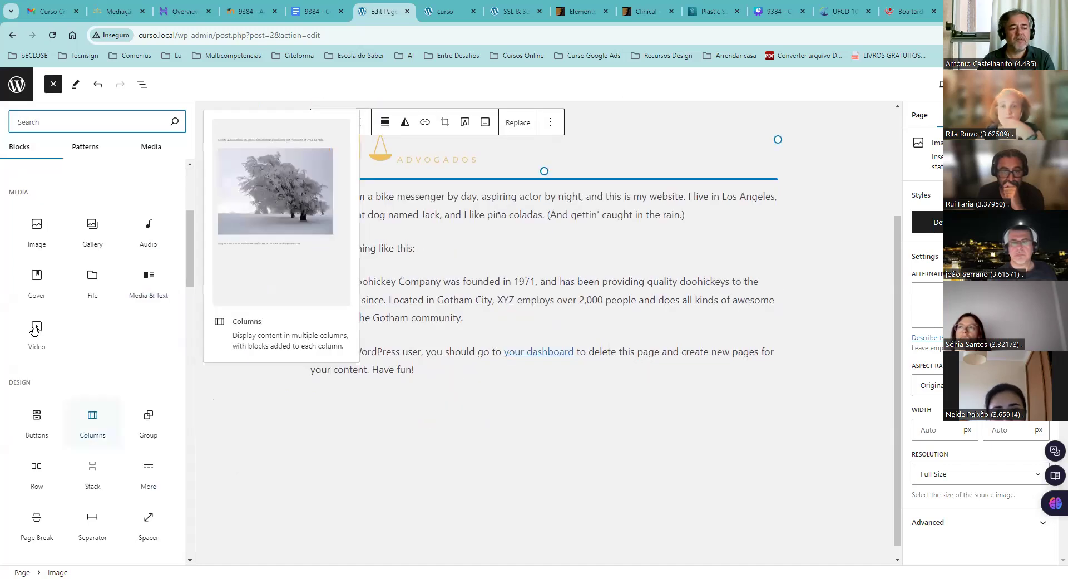
{"action": "mouse_move", "coordinate": [36, 330]}
{"action": "left_click_drag", "start_coordinate": [42, 341], "coordinate": [351, 377]}
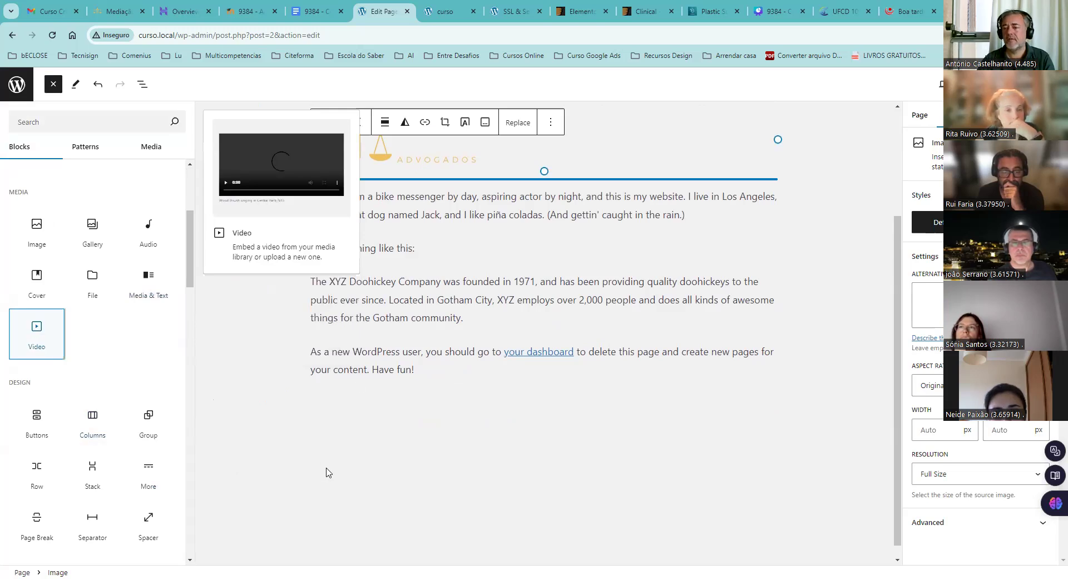
{"action": "left_click_drag", "start_coordinate": [326, 472], "coordinate": [324, 469]}
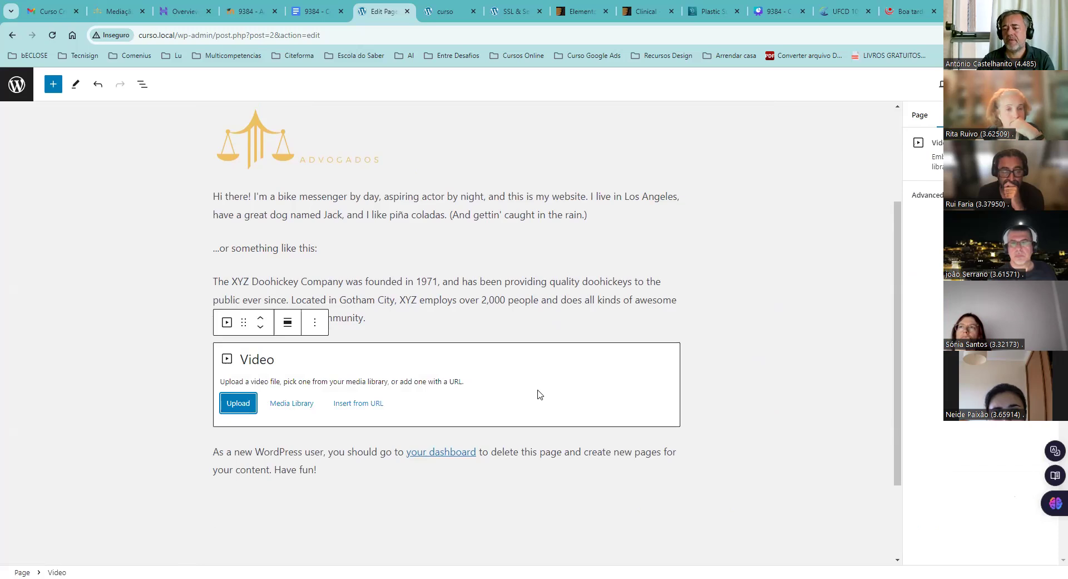
{"action": "scroll", "coordinate": [538, 394], "scroll_direction": "down", "scroll_amount": 1}
{"action": "scroll", "coordinate": [538, 390], "scroll_direction": "up", "scroll_amount": 3}
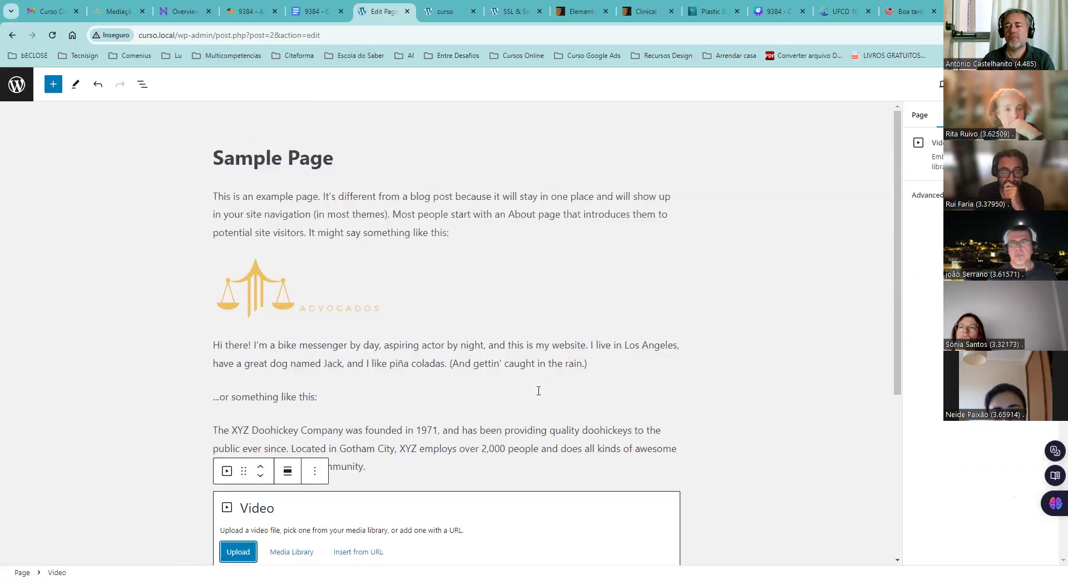
{"action": "scroll", "coordinate": [538, 390], "scroll_direction": "down", "scroll_amount": 4}
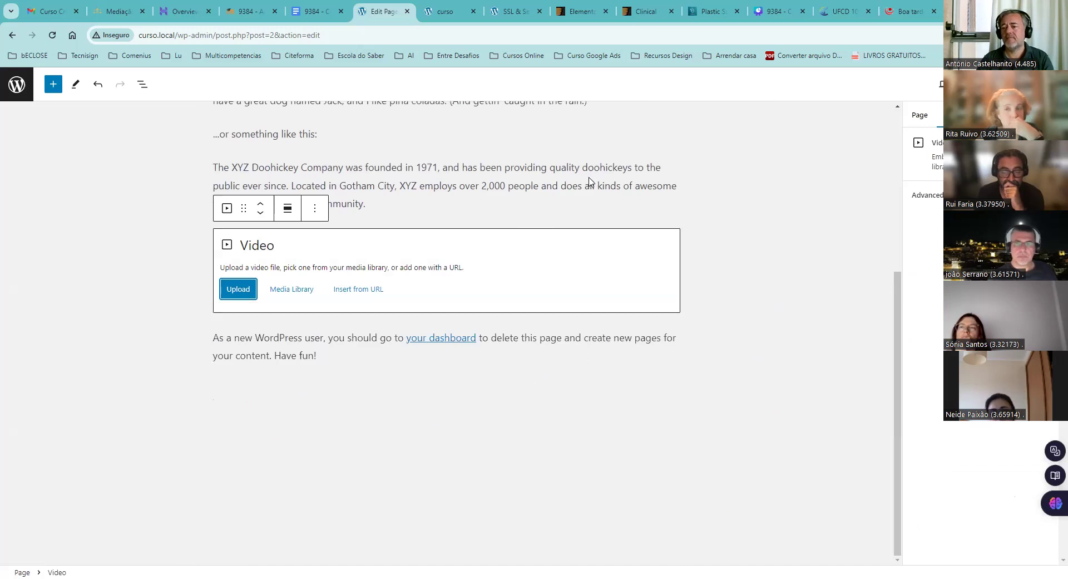
{"action": "scroll", "coordinate": [590, 180], "scroll_direction": "up", "scroll_amount": 4}
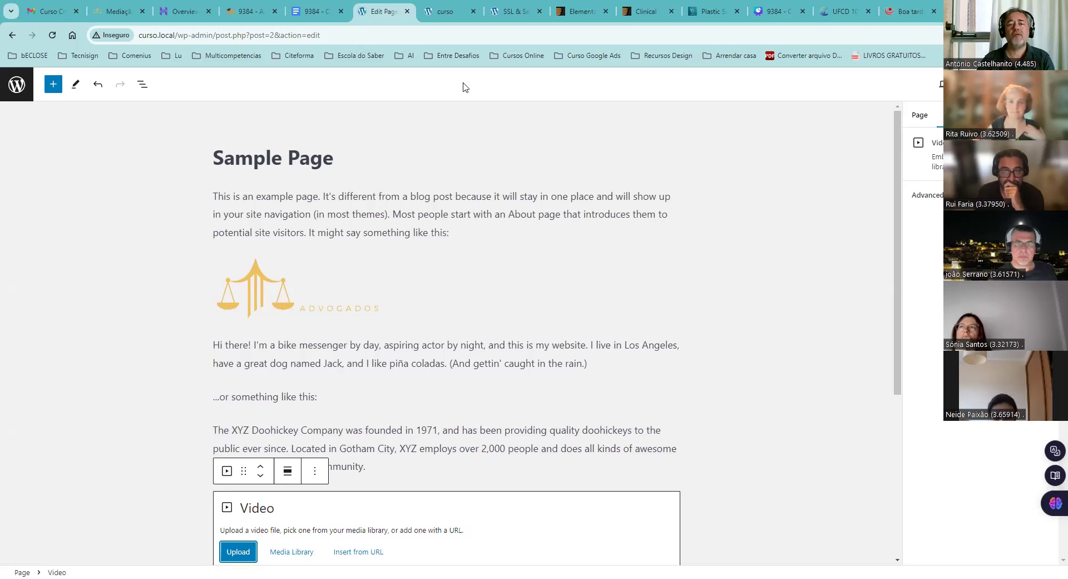
- In the curso site's browser tab, open the admin dashboard and its installed plugins, and return to the Sample Page editor
{"action": "left_click", "coordinate": [445, 11]}
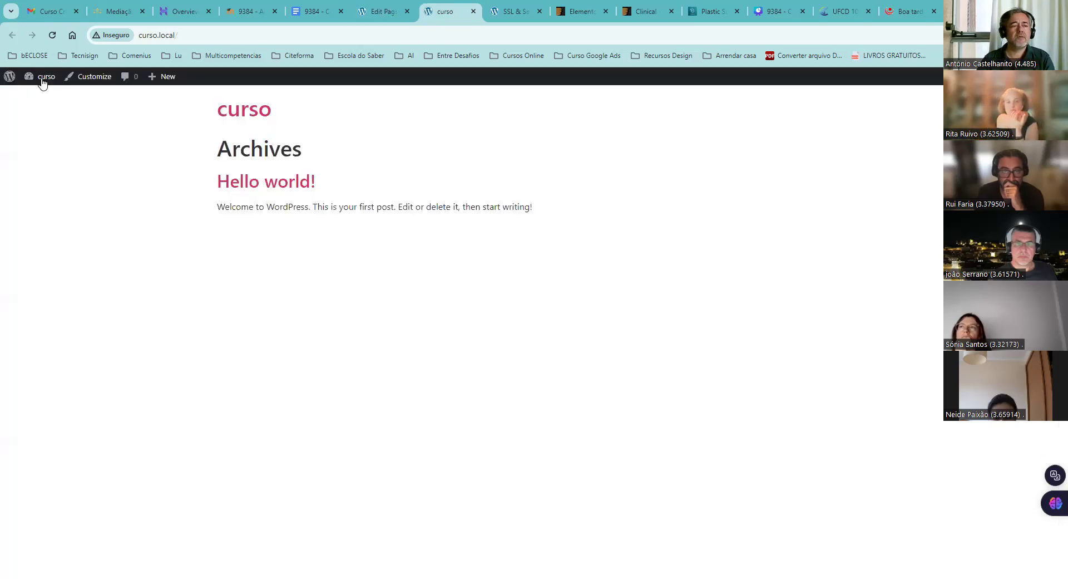
{"action": "mouse_move", "coordinate": [42, 82]}
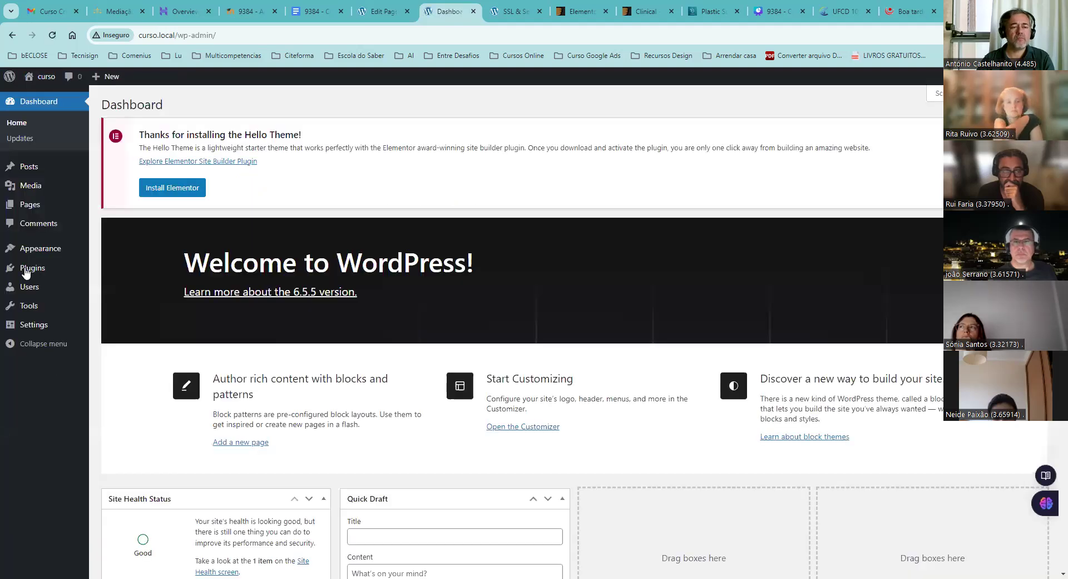
{"action": "left_click", "coordinate": [25, 270]}
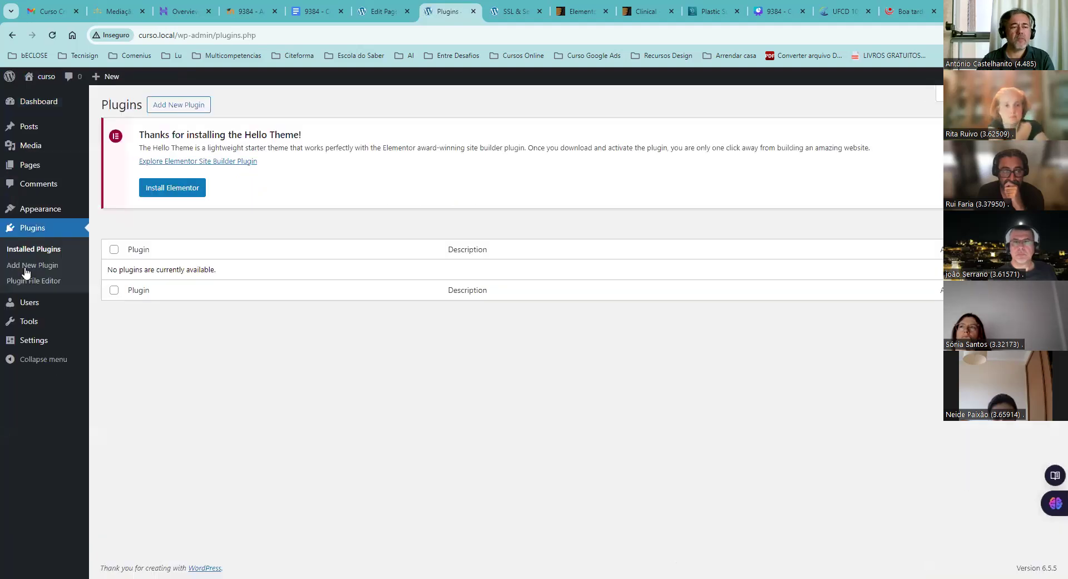
{"action": "left_click", "coordinate": [383, 13]}
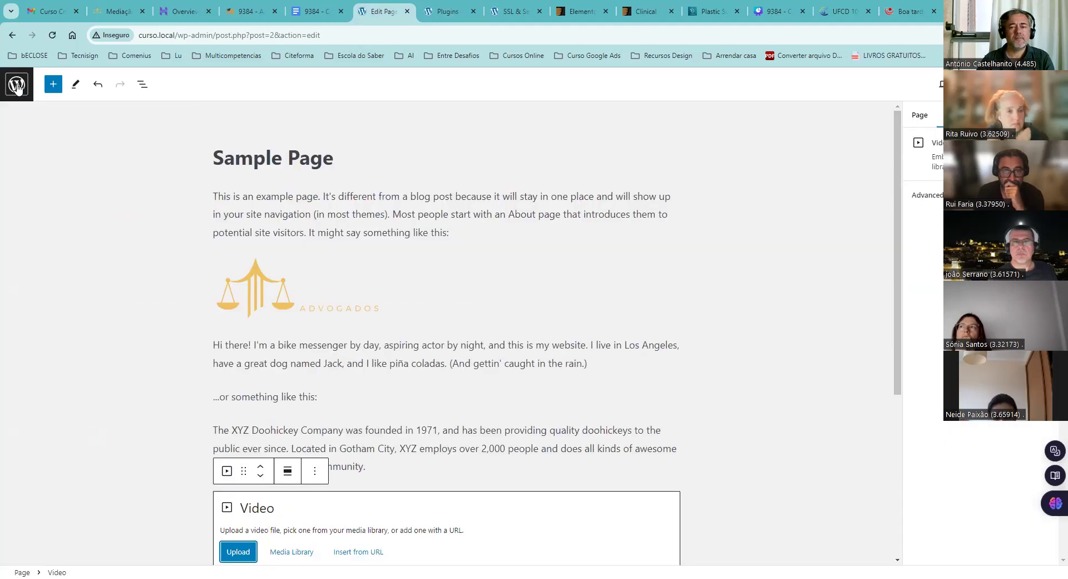
- Leave the Sample Page block editor without saving the changes and return to the local site's list of pages
{"action": "left_click", "coordinate": [17, 84]}
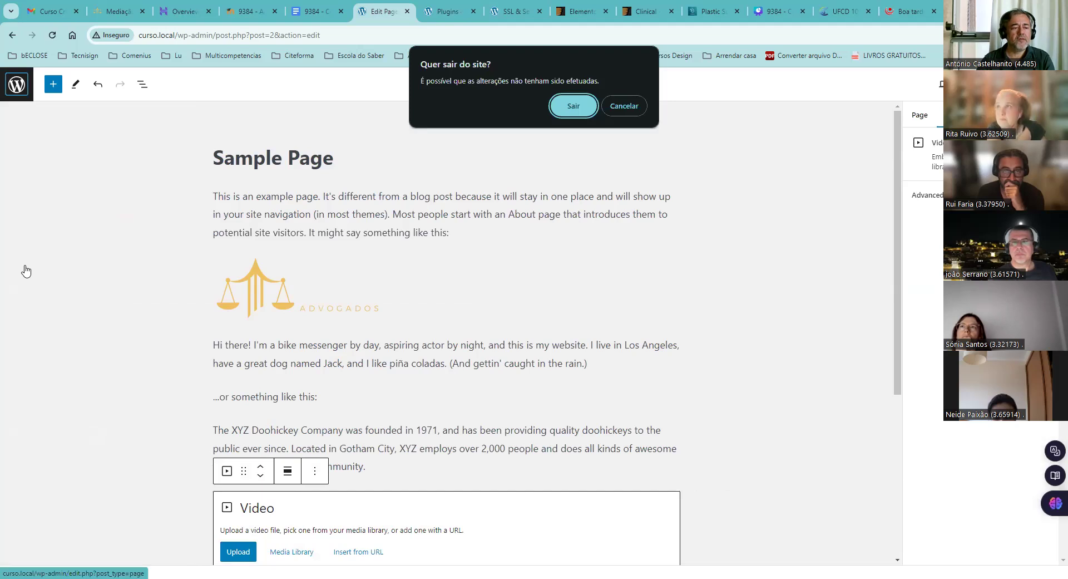
{"action": "key", "text": "Return"}
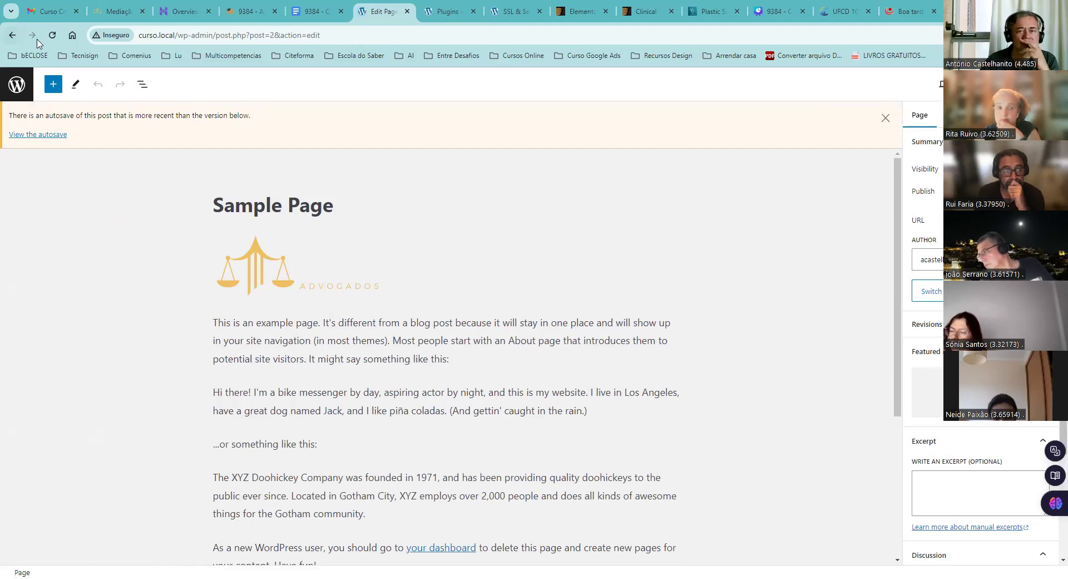
{"action": "key", "text": "alt+Left"}
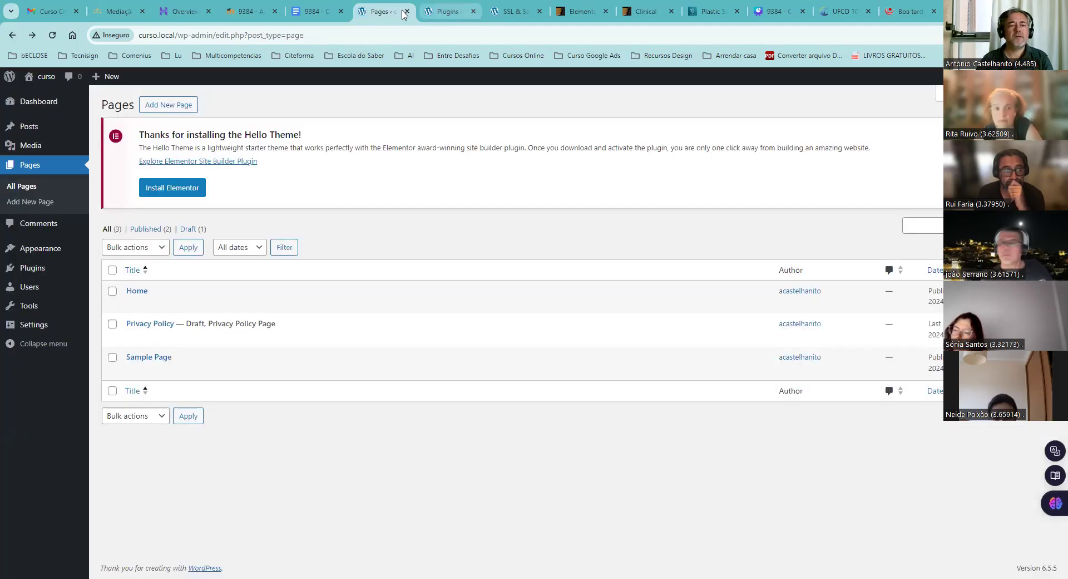
- In a new browser tab, open the online course site's page list and edit its Sample Page with Elementor
{"action": "key", "text": "ctrl+t"}
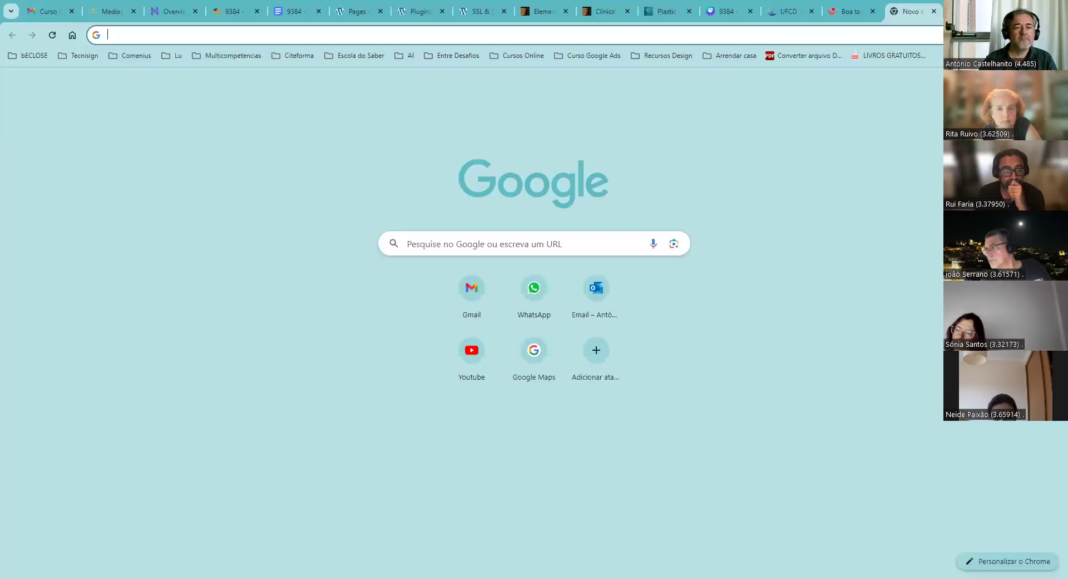
{"action": "type", "text": "cu"}
{"action": "left_click", "coordinate": [366, 149]}
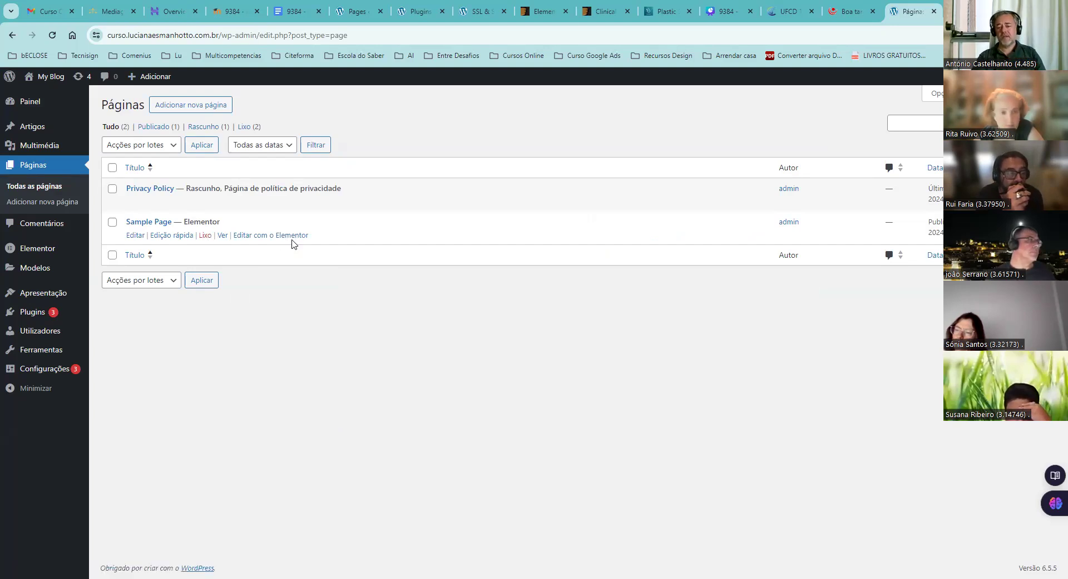
{"action": "left_click", "coordinate": [261, 238]}
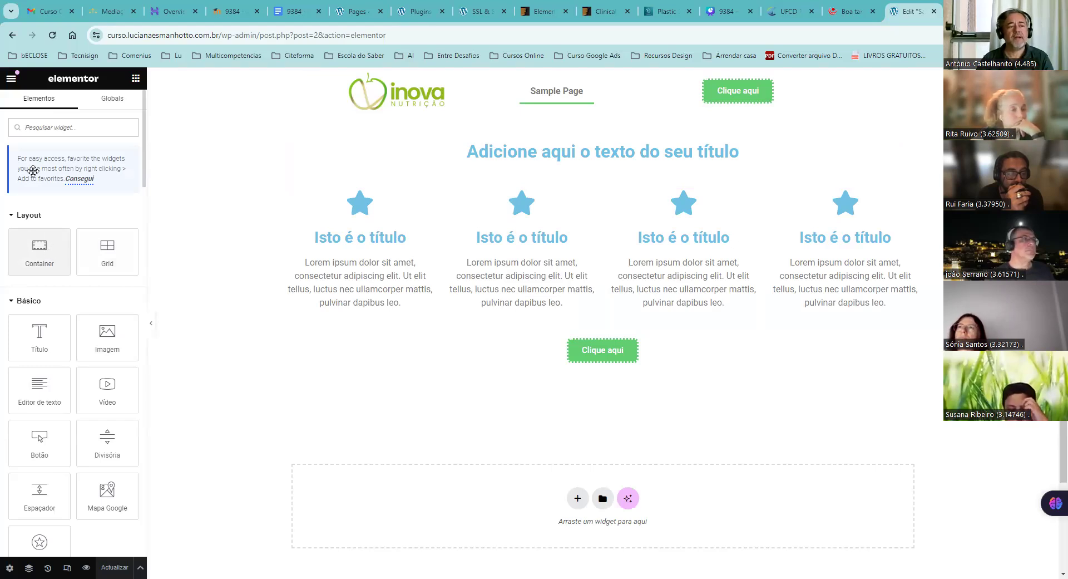
- Examine the Layout, Básico, Pro and Geral widgets that Elementor offers for building the page
{"action": "scroll", "coordinate": [33, 170], "scroll_direction": "down", "scroll_amount": 2}
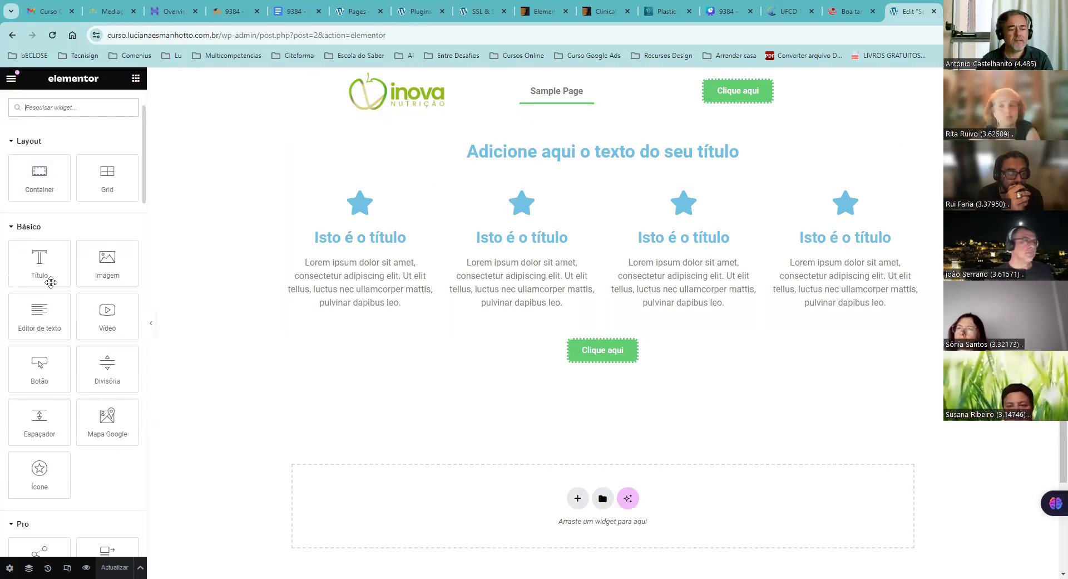
{"action": "scroll", "coordinate": [51, 283], "scroll_direction": "down", "scroll_amount": 3}
{"action": "scroll", "coordinate": [29, 306], "scroll_direction": "down", "scroll_amount": 1}
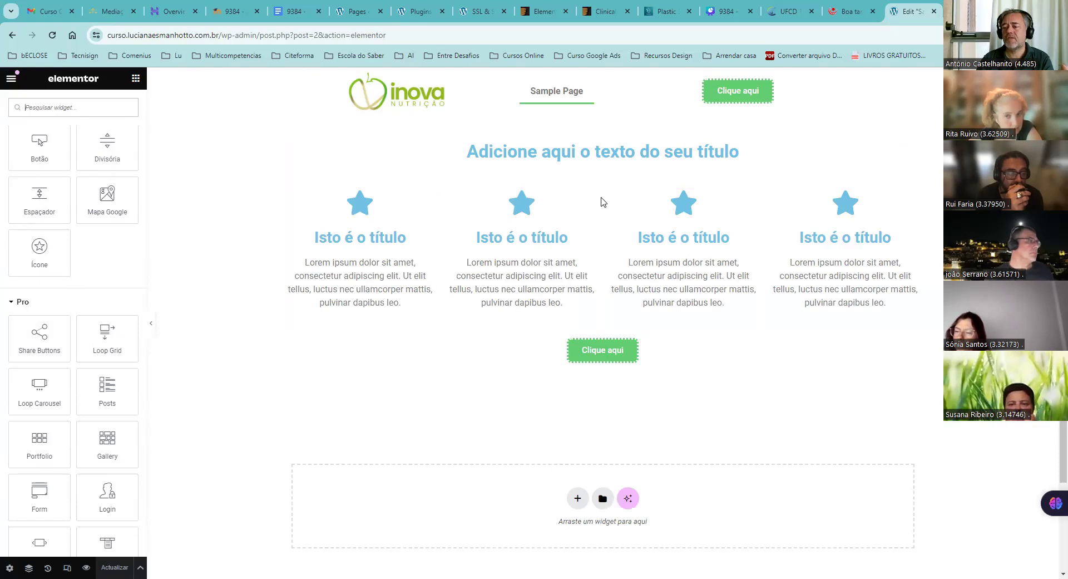
{"action": "scroll", "coordinate": [89, 369], "scroll_direction": "up", "scroll_amount": 3}
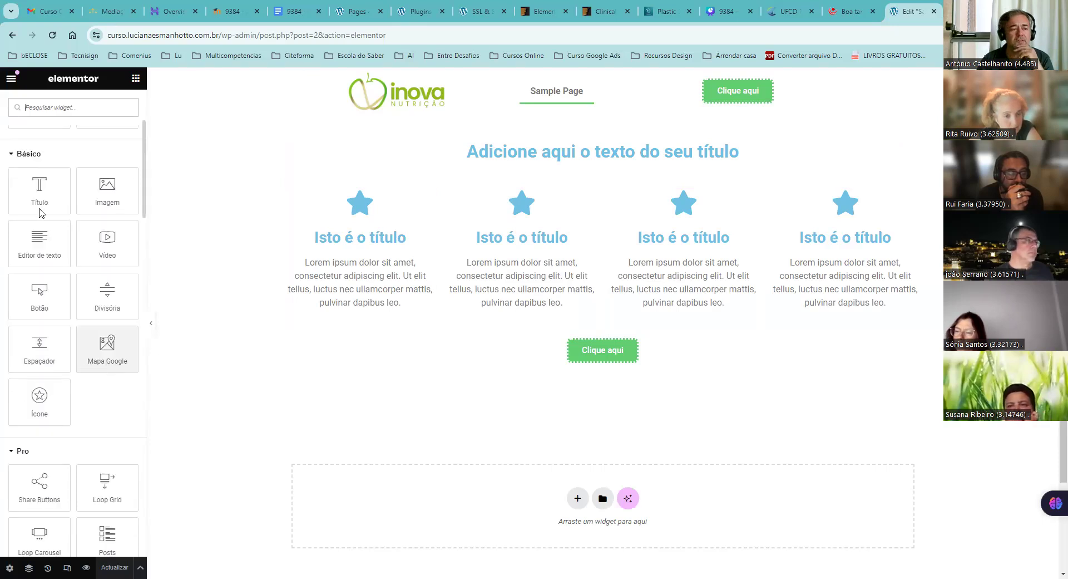
{"action": "scroll", "coordinate": [40, 212], "scroll_direction": "up", "scroll_amount": 1}
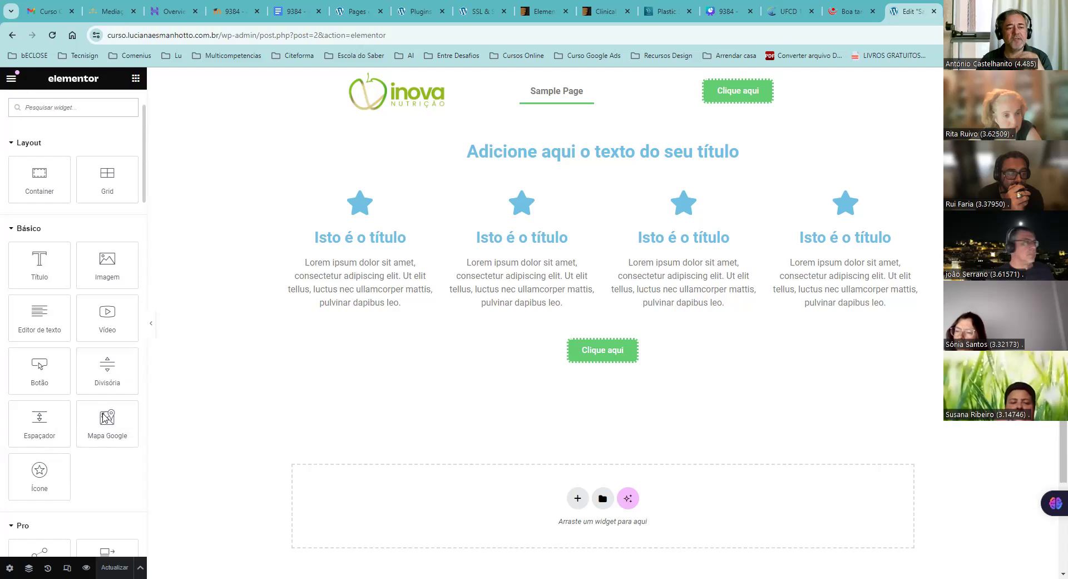
{"action": "scroll", "coordinate": [102, 413], "scroll_direction": "down", "scroll_amount": 2}
{"action": "scroll", "coordinate": [102, 413], "scroll_direction": "down", "scroll_amount": 2}
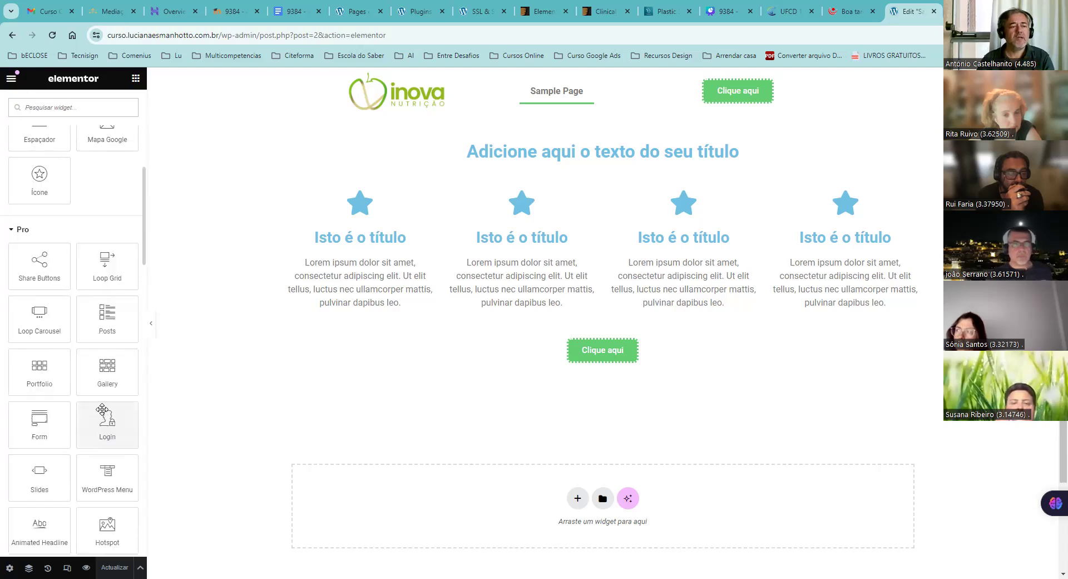
{"action": "scroll", "coordinate": [102, 410], "scroll_direction": "down", "scroll_amount": 1}
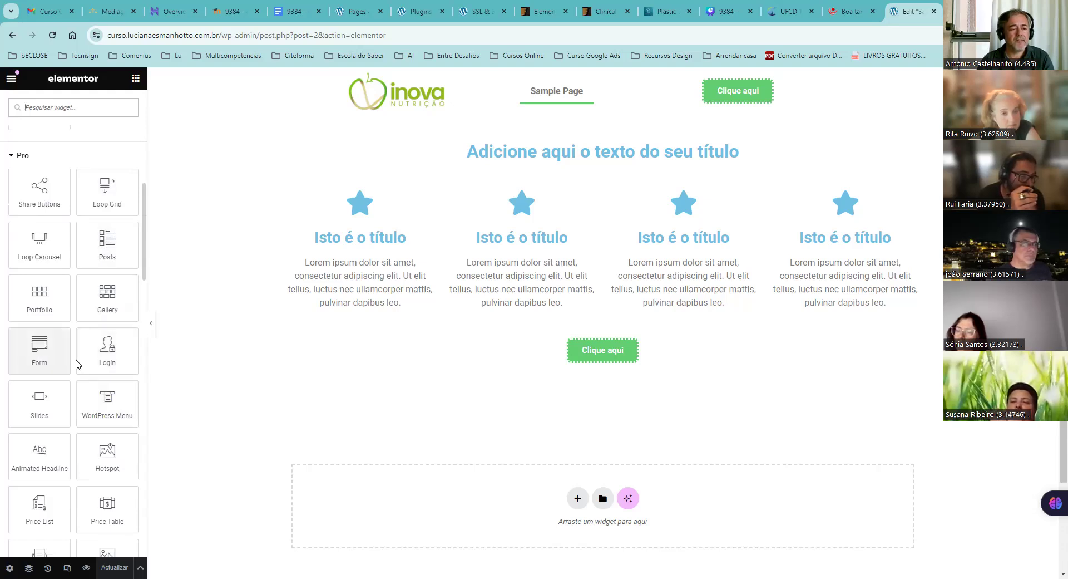
{"action": "scroll", "coordinate": [39, 325], "scroll_direction": "down", "scroll_amount": 1}
{"action": "scroll", "coordinate": [39, 325], "scroll_direction": "down", "scroll_amount": 1}
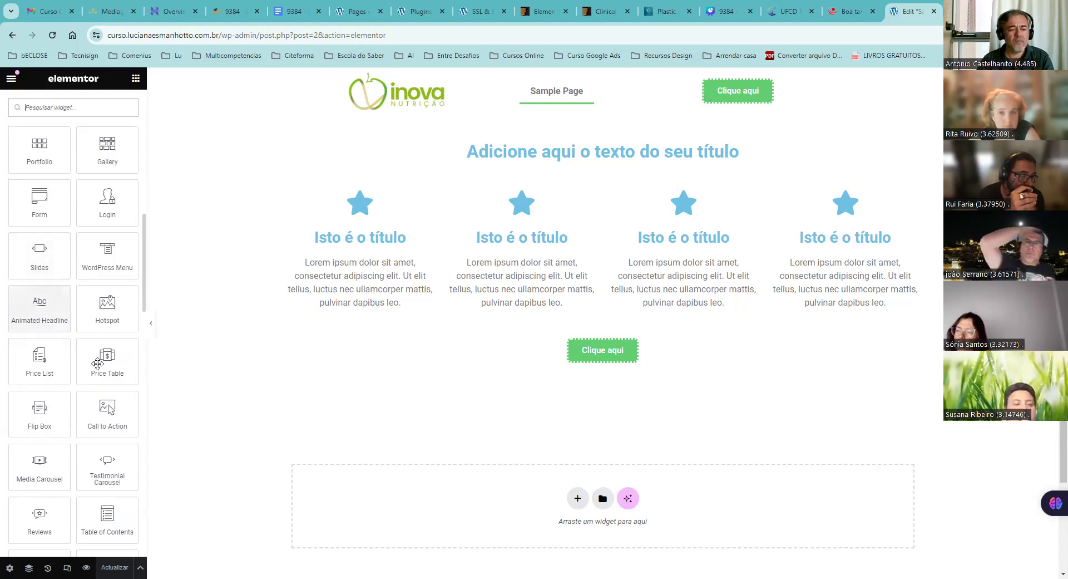
{"action": "scroll", "coordinate": [97, 364], "scroll_direction": "down", "scroll_amount": 1}
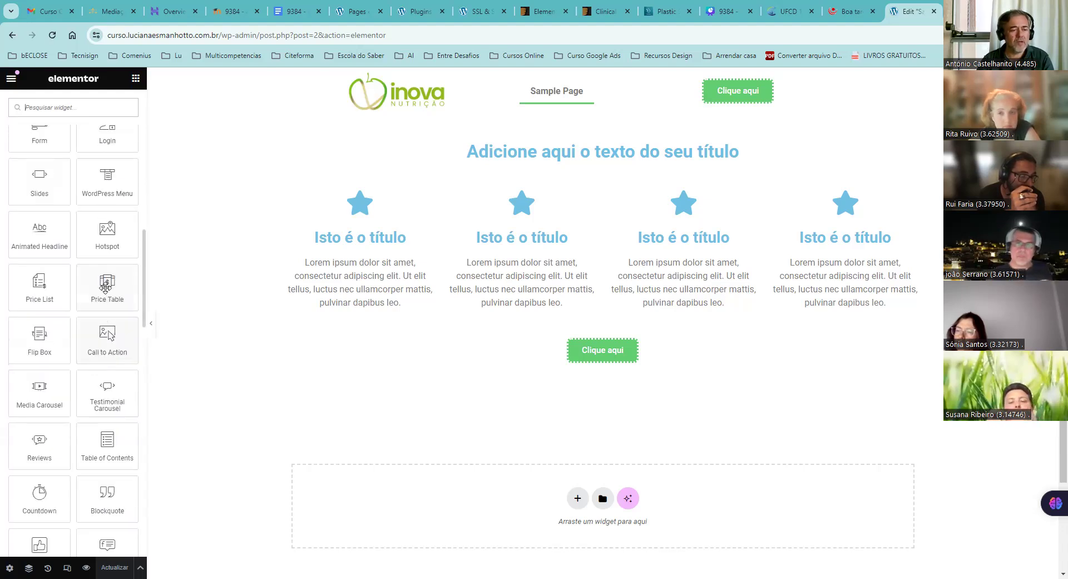
{"action": "scroll", "coordinate": [101, 346], "scroll_direction": "down", "scroll_amount": 1}
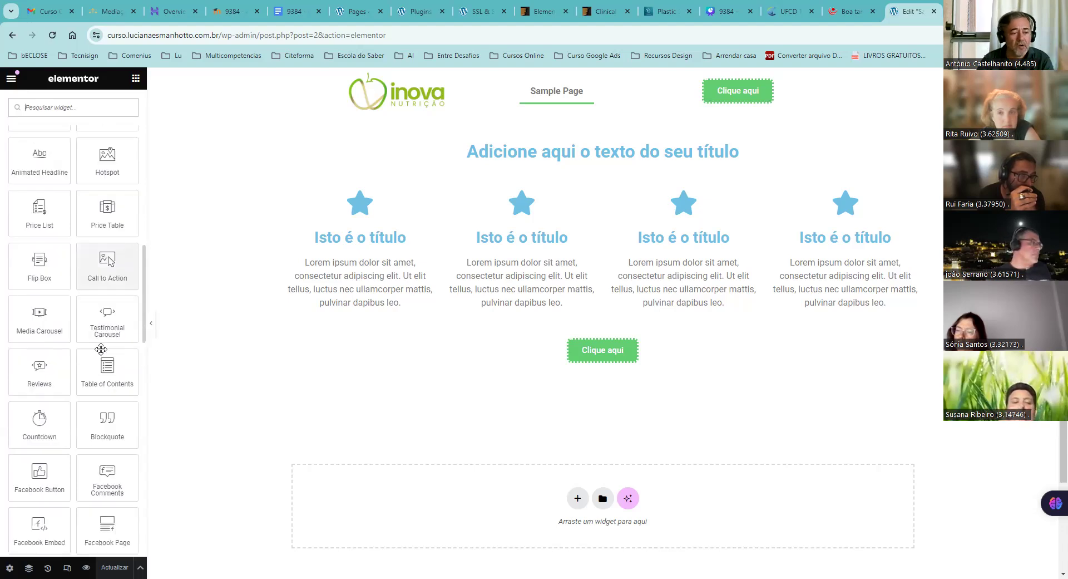
{"action": "scroll", "coordinate": [101, 349], "scroll_direction": "down", "scroll_amount": 2}
{"action": "scroll", "coordinate": [100, 349], "scroll_direction": "down", "scroll_amount": 3}
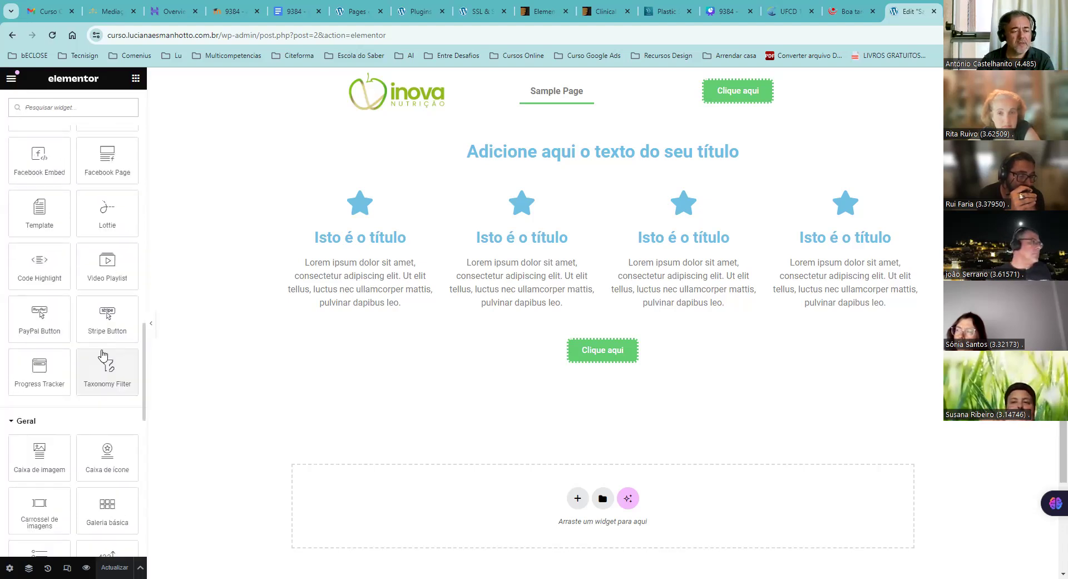
{"action": "scroll", "coordinate": [102, 354], "scroll_direction": "down", "scroll_amount": 1}
{"action": "scroll", "coordinate": [101, 349], "scroll_direction": "down", "scroll_amount": 1}
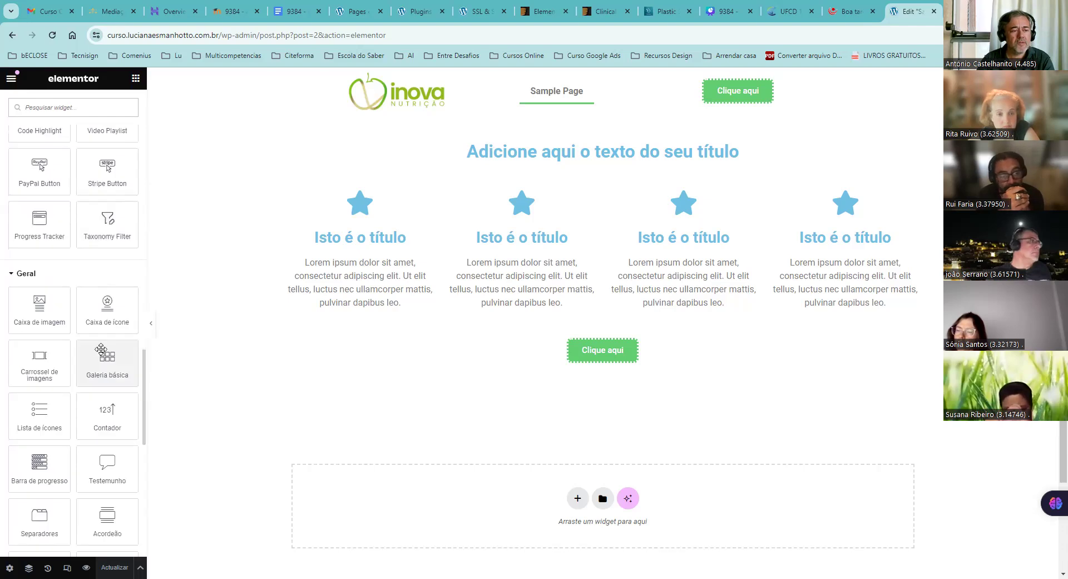
{"action": "scroll", "coordinate": [101, 349], "scroll_direction": "up", "scroll_amount": 4}
{"action": "scroll", "coordinate": [94, 350], "scroll_direction": "up", "scroll_amount": 4}
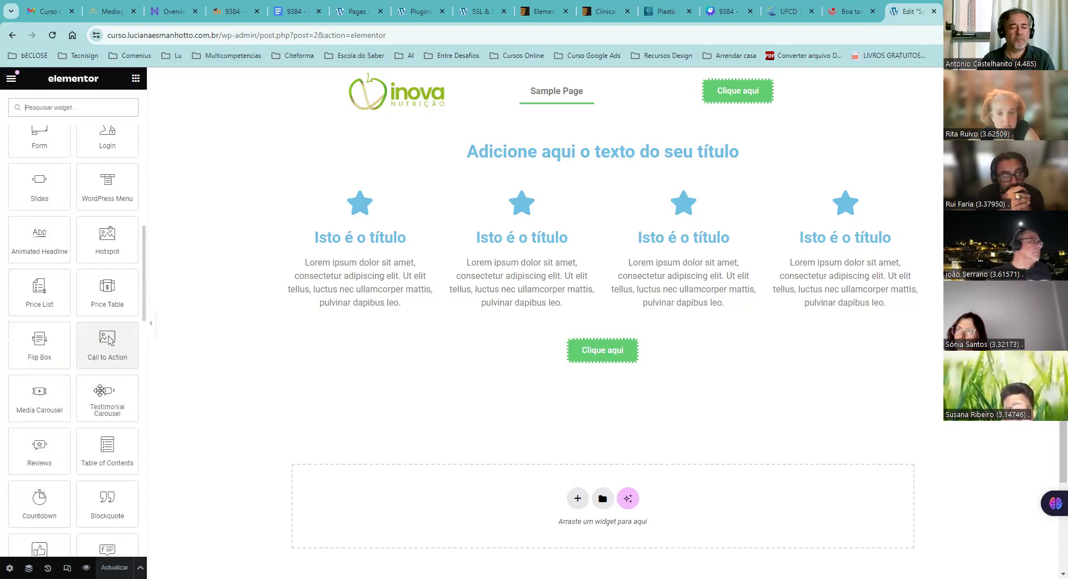
{"action": "scroll", "coordinate": [101, 391], "scroll_direction": "down", "scroll_amount": 3}
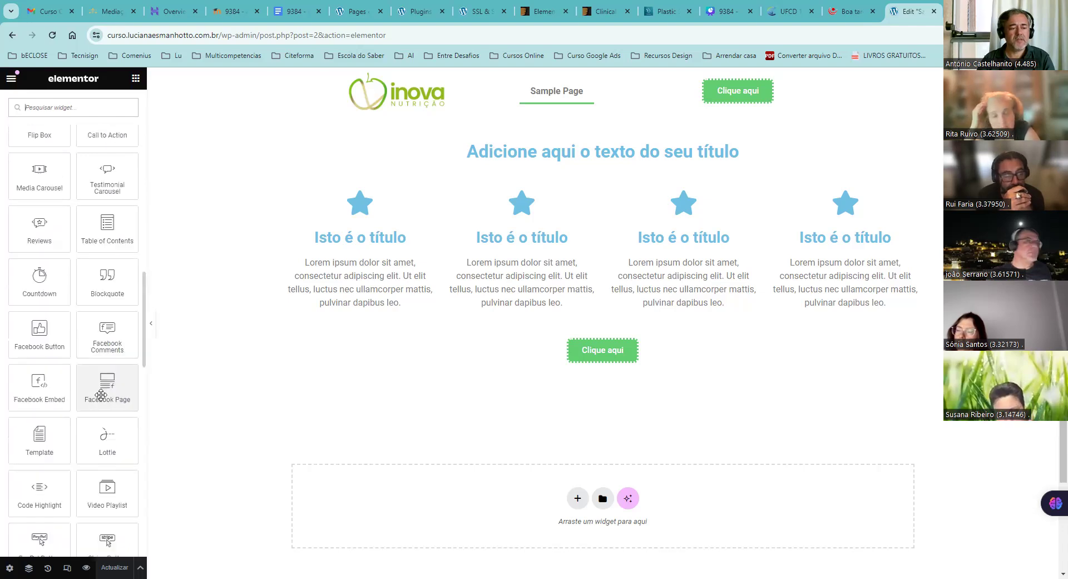
{"action": "scroll", "coordinate": [102, 394], "scroll_direction": "down", "scroll_amount": 3}
{"action": "scroll", "coordinate": [103, 394], "scroll_direction": "down", "scroll_amount": 3}
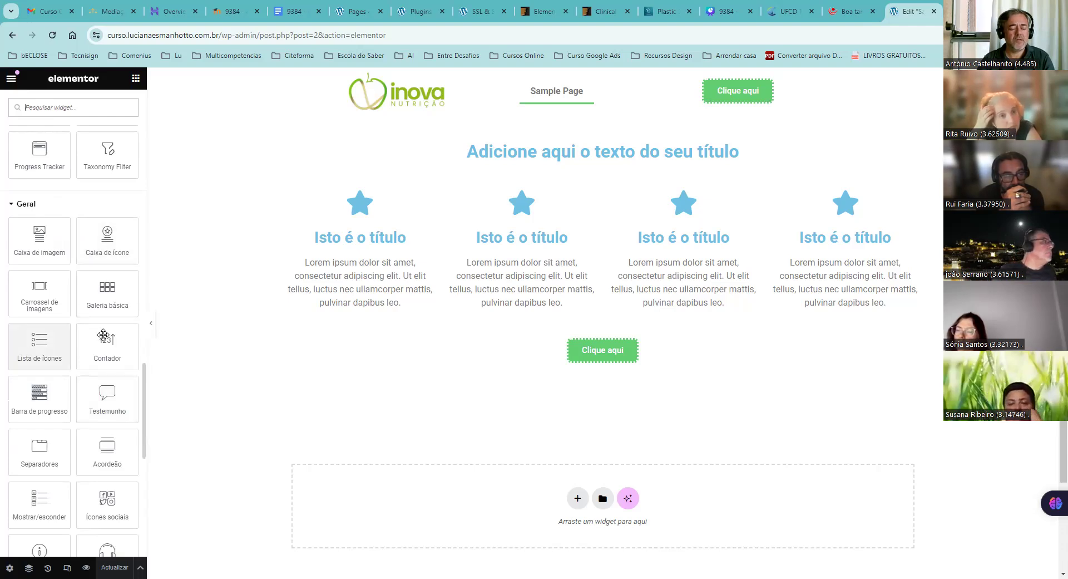
{"action": "scroll", "coordinate": [104, 382], "scroll_direction": "down", "scroll_amount": 5}
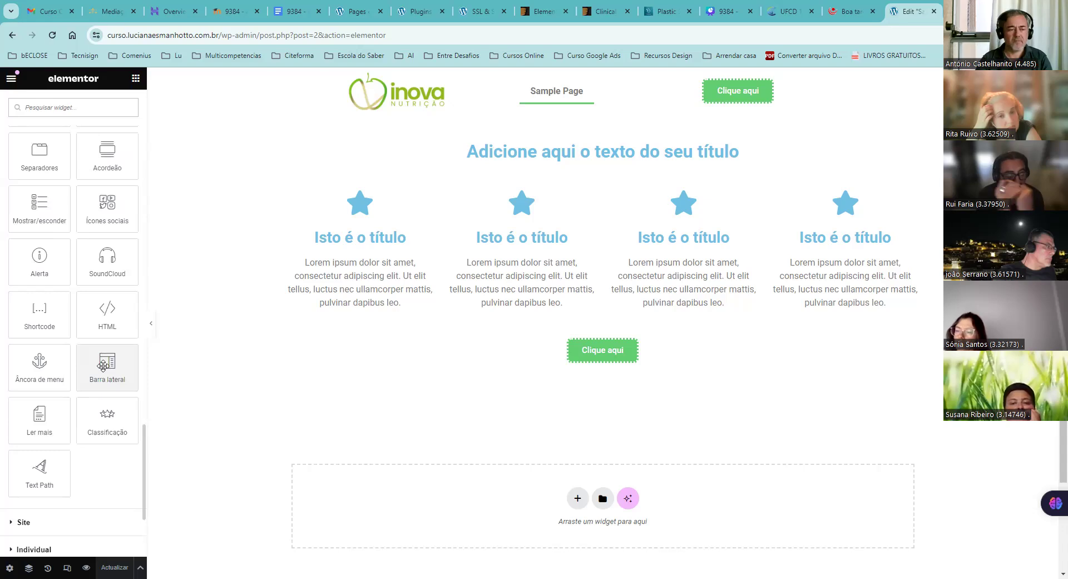
{"action": "scroll", "coordinate": [103, 366], "scroll_direction": "up", "scroll_amount": 15}
{"action": "scroll", "coordinate": [103, 365], "scroll_direction": "up", "scroll_amount": 4}
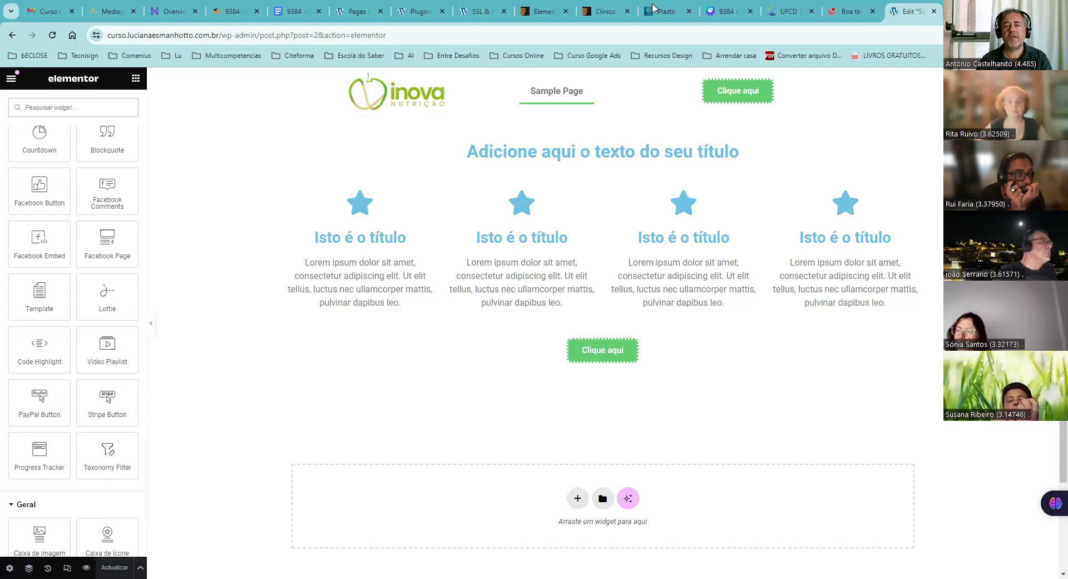
- Place the Elementor editor's tab beside the Plugins tab, and revisit the local Sample Page's block editor before returning to the page list
{"action": "left_click_drag", "start_coordinate": [654, 8], "coordinate": [488, 6]}
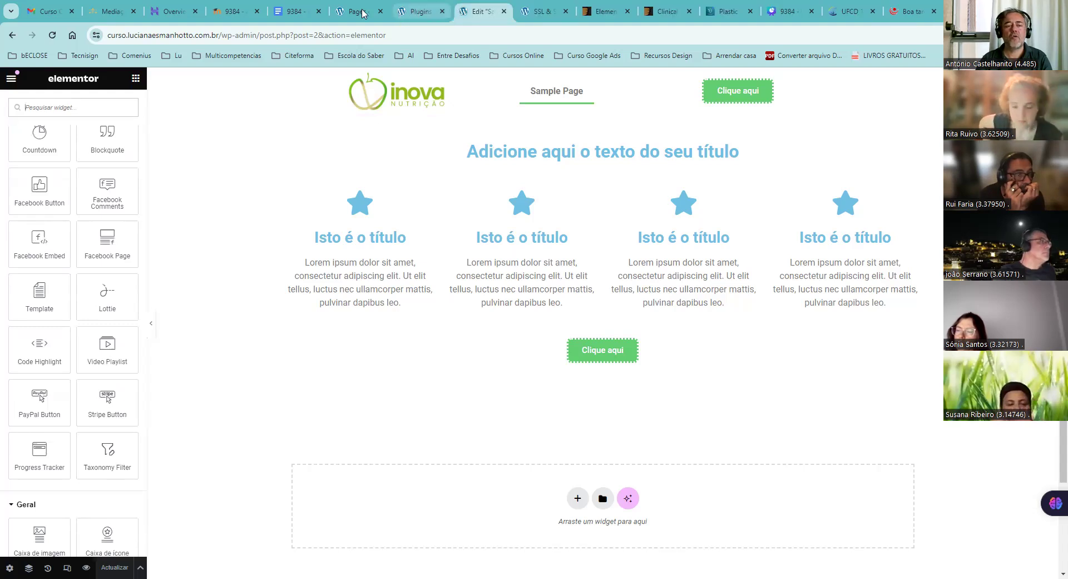
{"action": "left_click", "coordinate": [360, 12]}
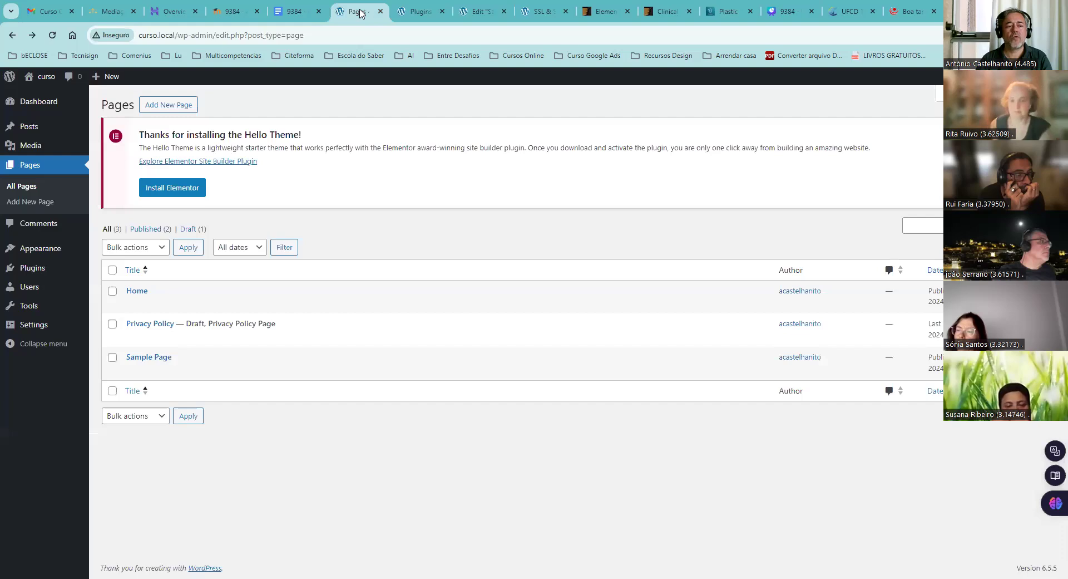
{"action": "left_click", "coordinate": [132, 371]}
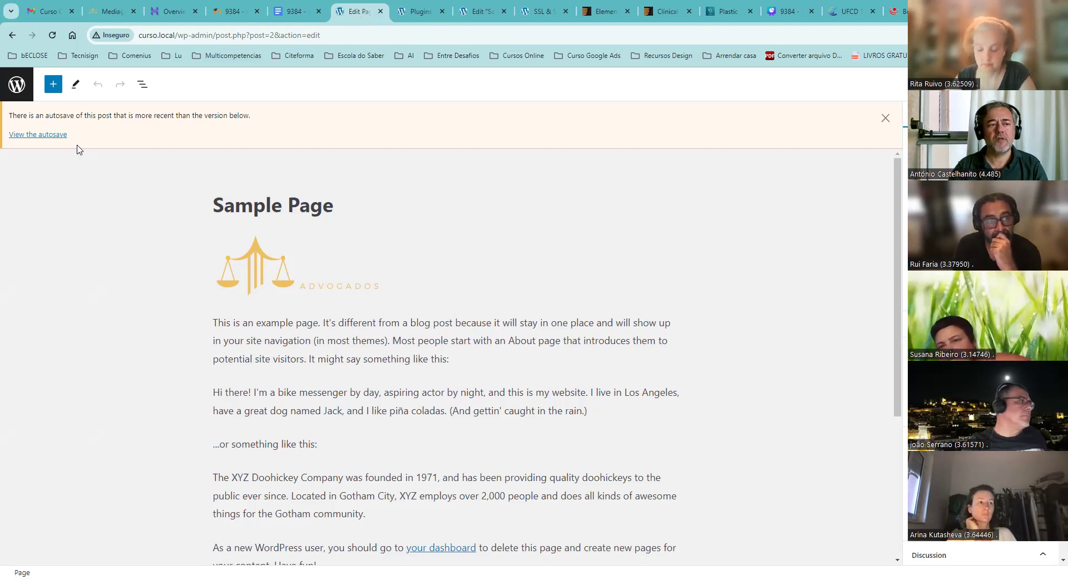
{"action": "left_click", "coordinate": [16, 94]}
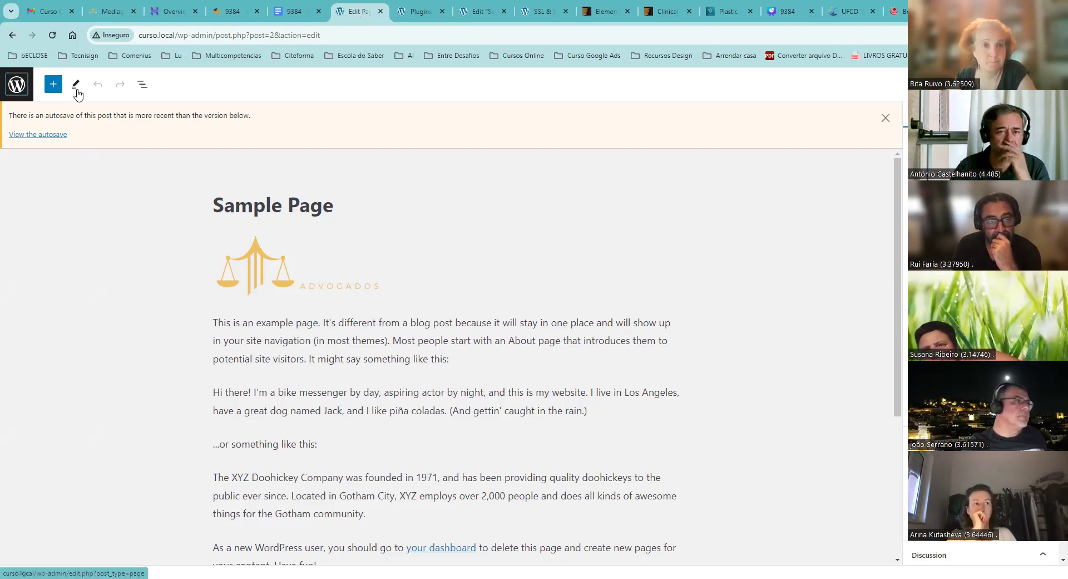
- From the local site's Plugins page, install the Elementor Website Builder plugin and activate it
{"action": "left_click", "coordinate": [421, 12]}
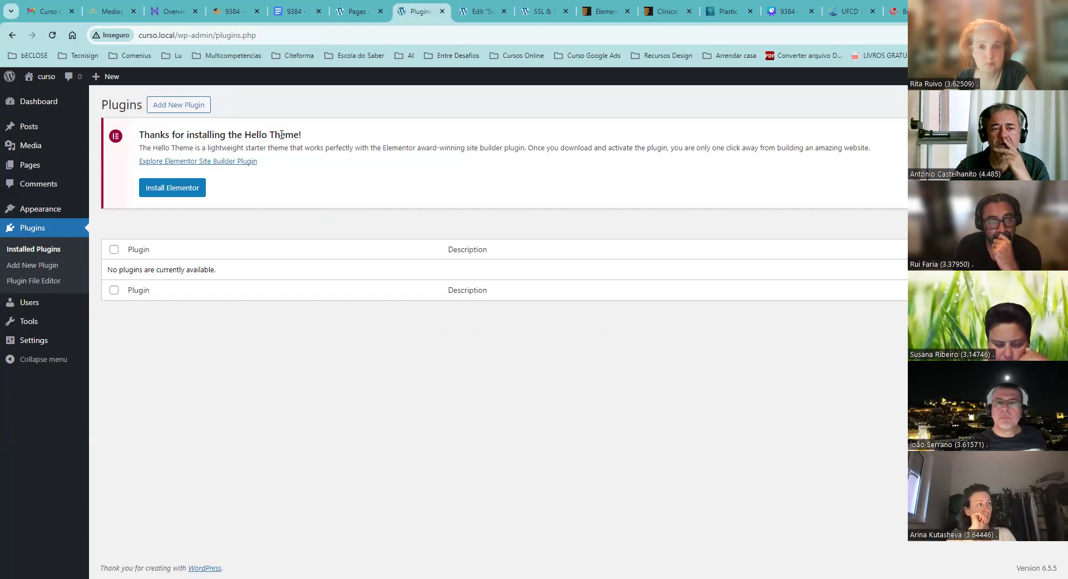
{"action": "left_click", "coordinate": [172, 191]}
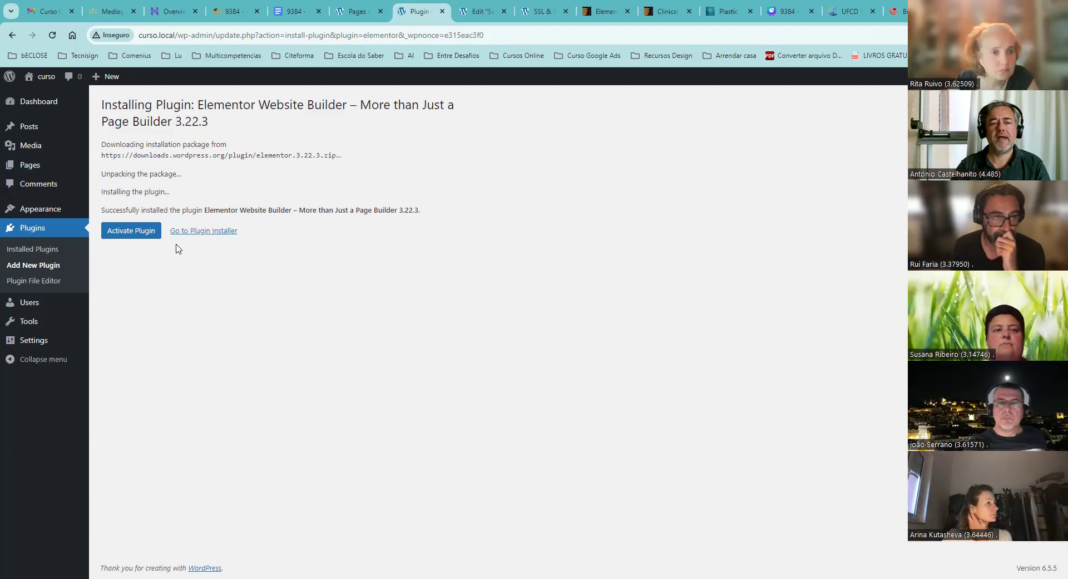
{"action": "left_click", "coordinate": [127, 236]}
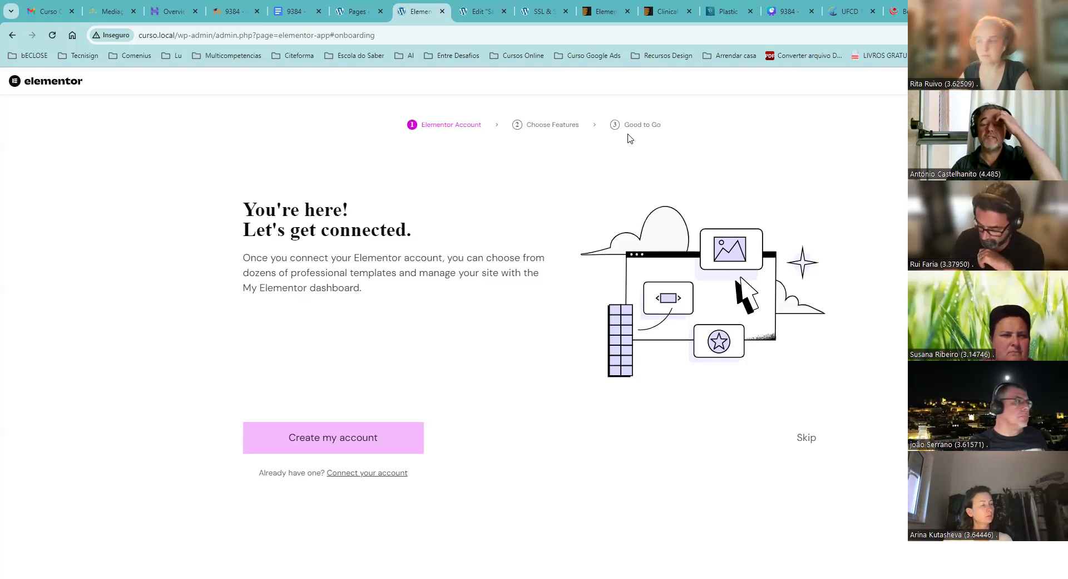
- Start the Elementor account setup and connect curso.local to the account, opting out of sharing non-sensitive plugin data
{"action": "left_click", "coordinate": [355, 444]}
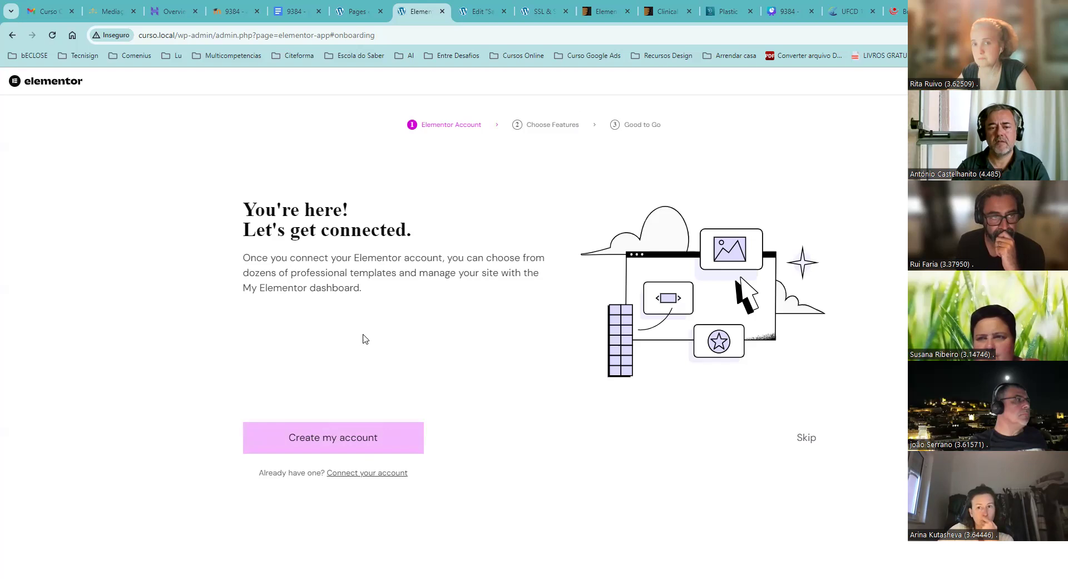
{"action": "left_click", "coordinate": [121, 140]}
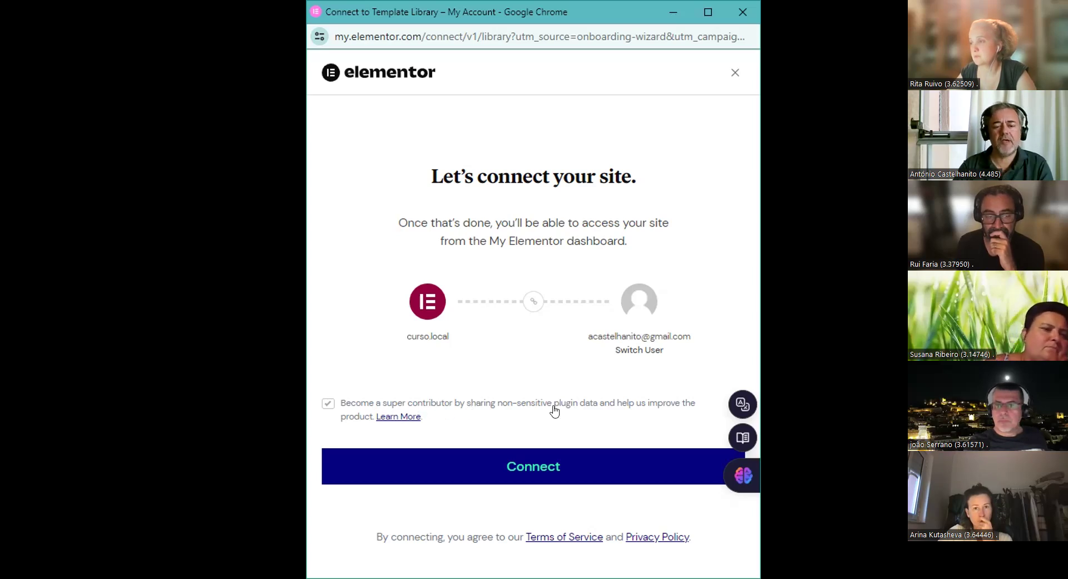
{"action": "left_click", "coordinate": [327, 408]}
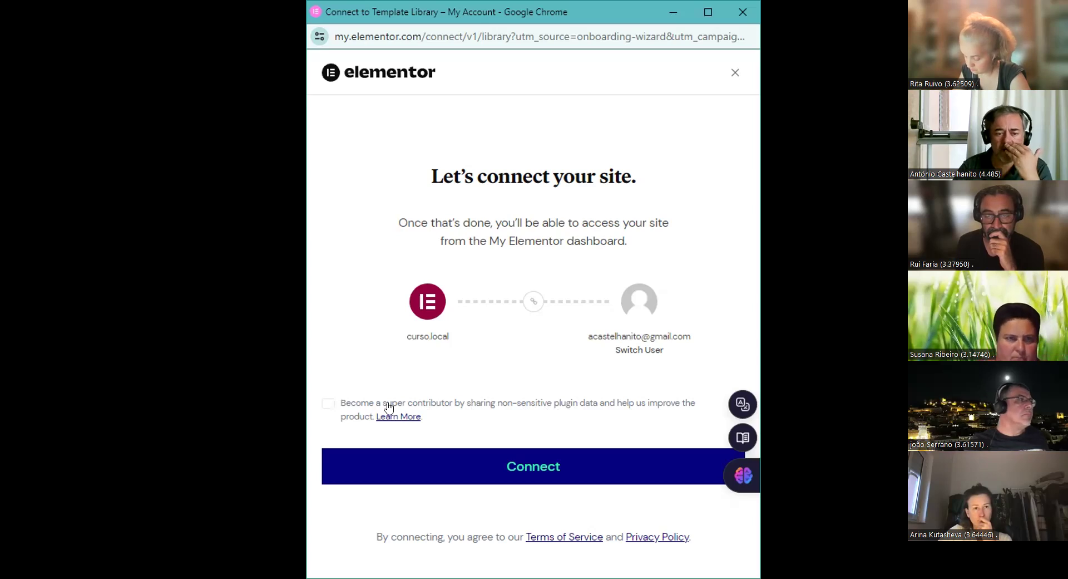
{"action": "left_click", "coordinate": [511, 472]}
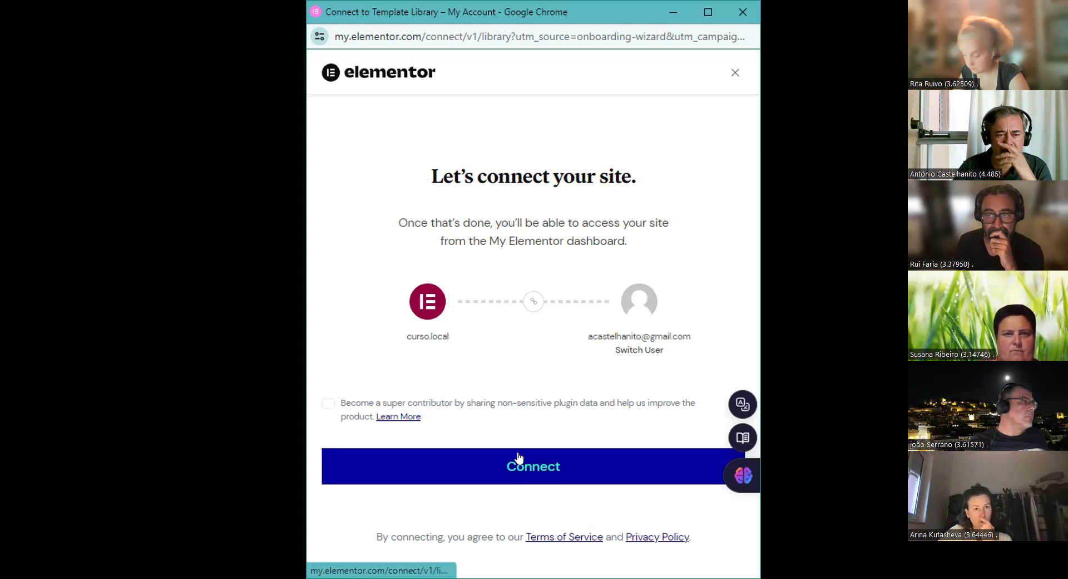